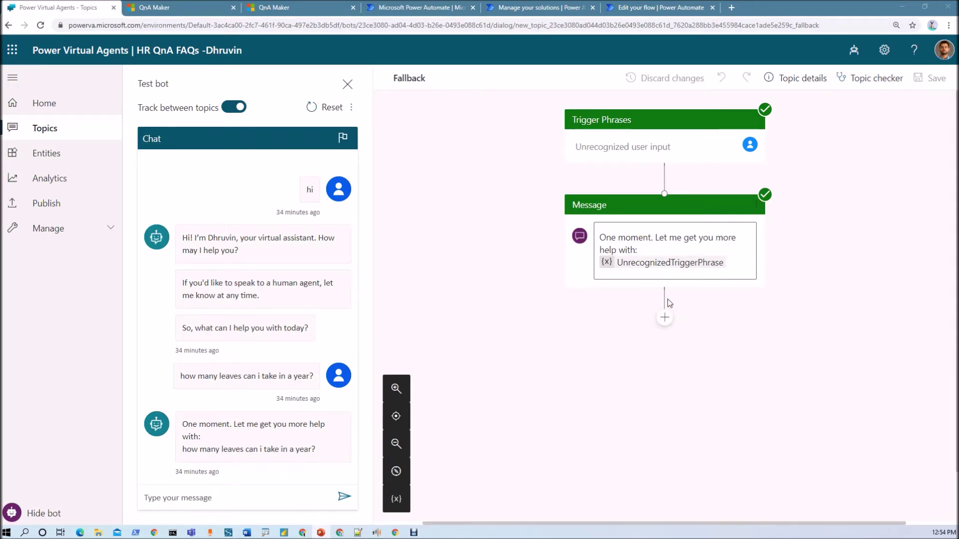
# Step: Copy the Postman HTTP request, including the endpoint key, from the QnA Maker deployment page into an empty Notepad document
pyautogui.click(428, 11)
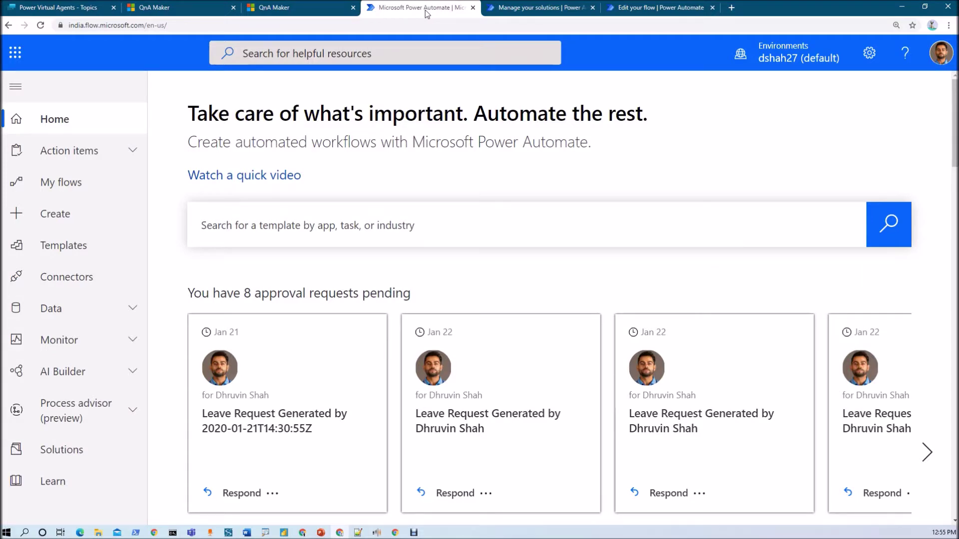
pyautogui.click(275, 11)
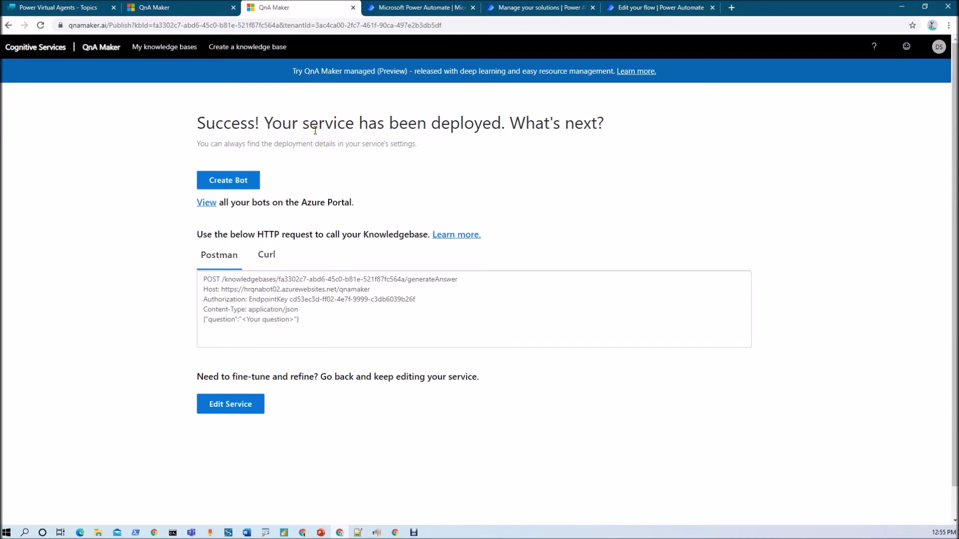
pyautogui.hotkey('ctrl', '+')
pyautogui.hotkey('ctrl', '+')
pyautogui.scroll(-2, 318, 323)
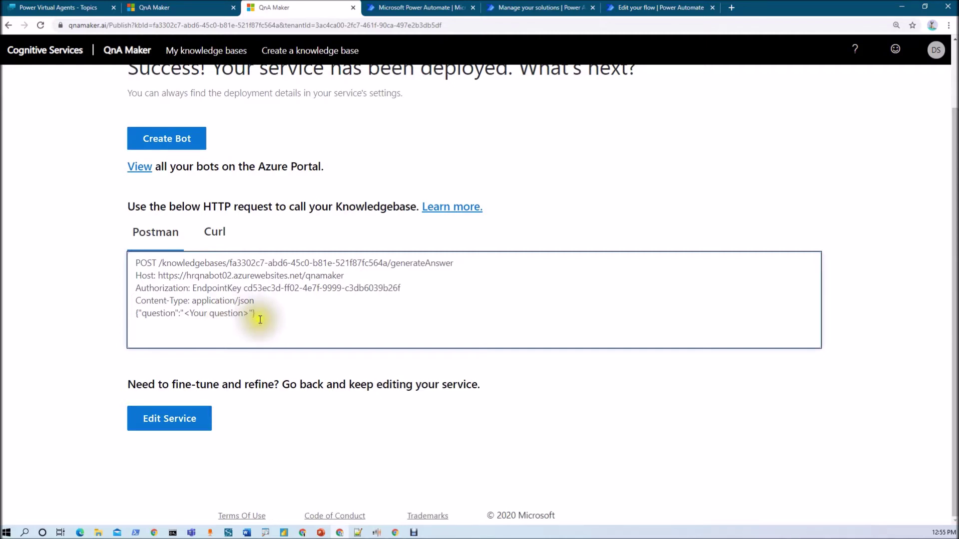
pyautogui.moveTo(280, 328); pyautogui.dragTo(145, 265)
pyautogui.hotkey('ctrl', 'c')
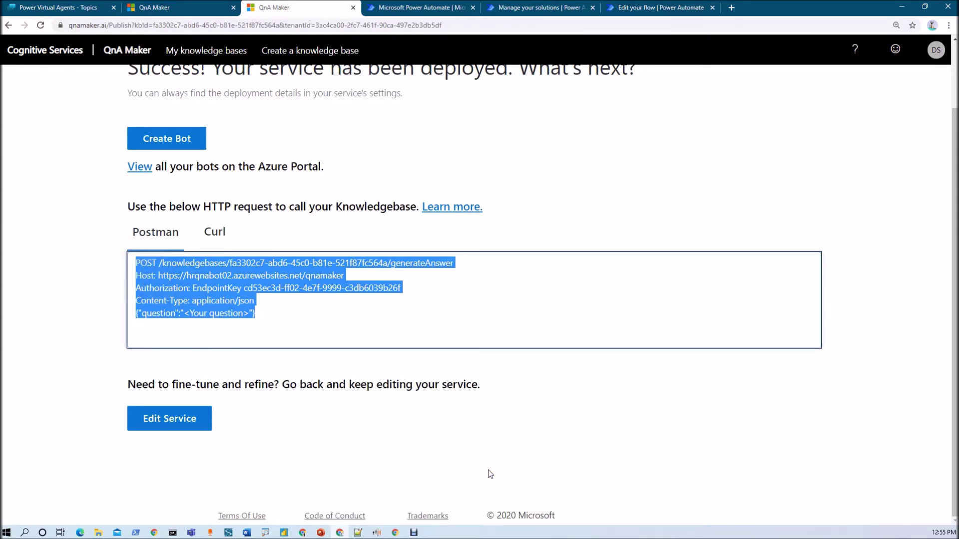
pyautogui.hotkey('alt', 'Tab')
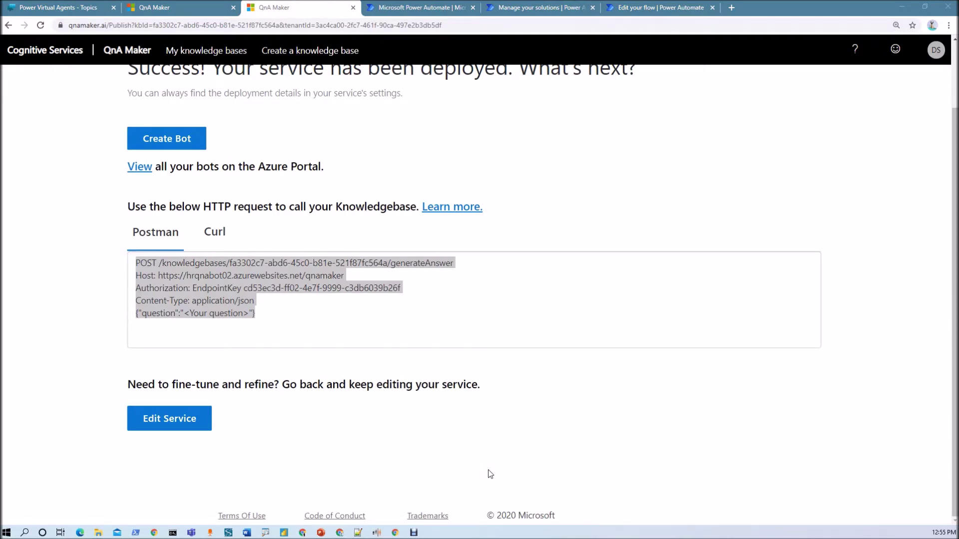
pyautogui.hotkey('ctrl', 'v')
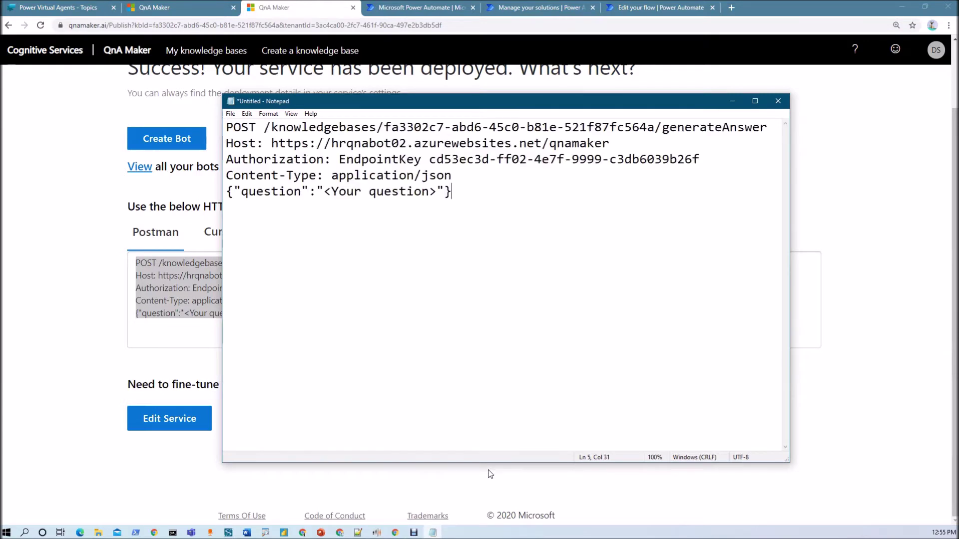
pyautogui.hotkey('alt', 'Tab')
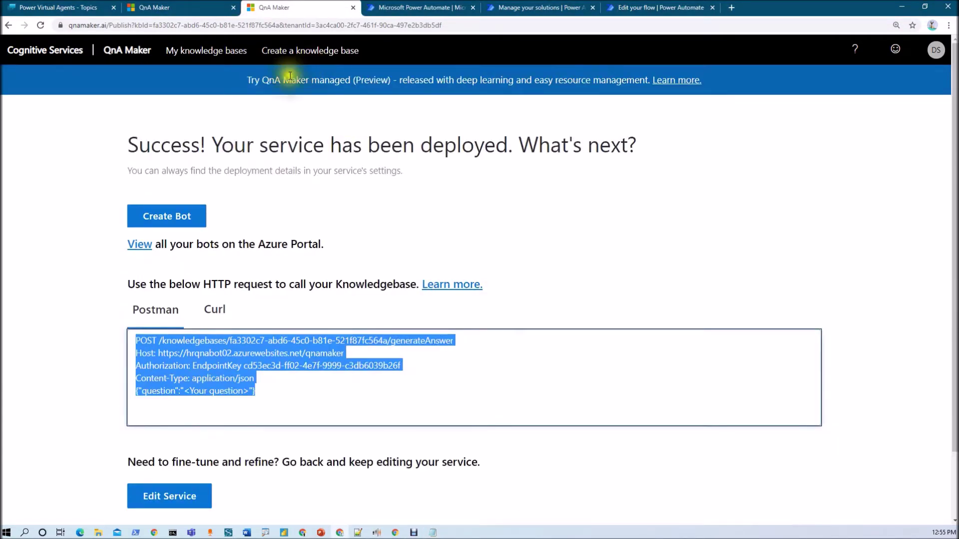
# Step: Publish the HRFAQsKB knowledge base from the knowledge base list and bring up the request details saved in Notepad
pyautogui.click(210, 55)
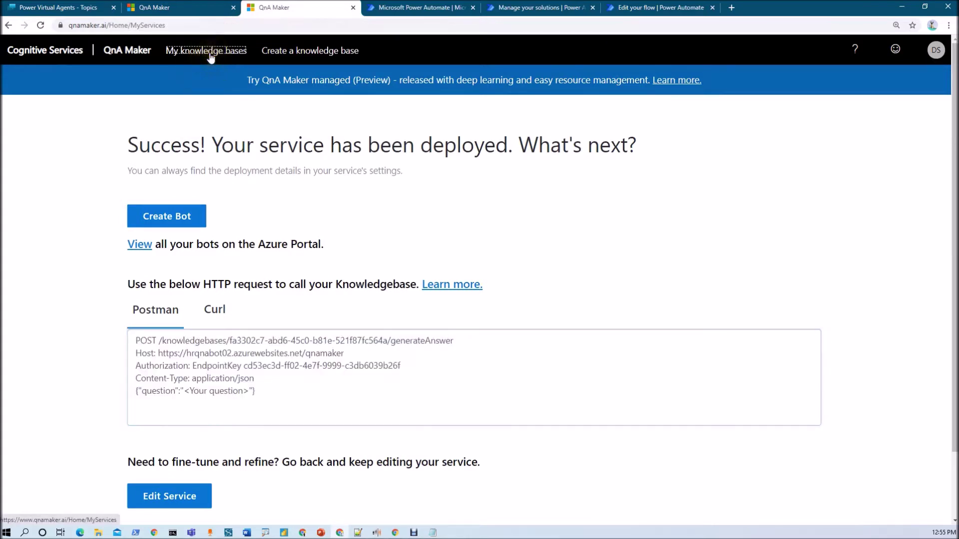
pyautogui.click(209, 56)
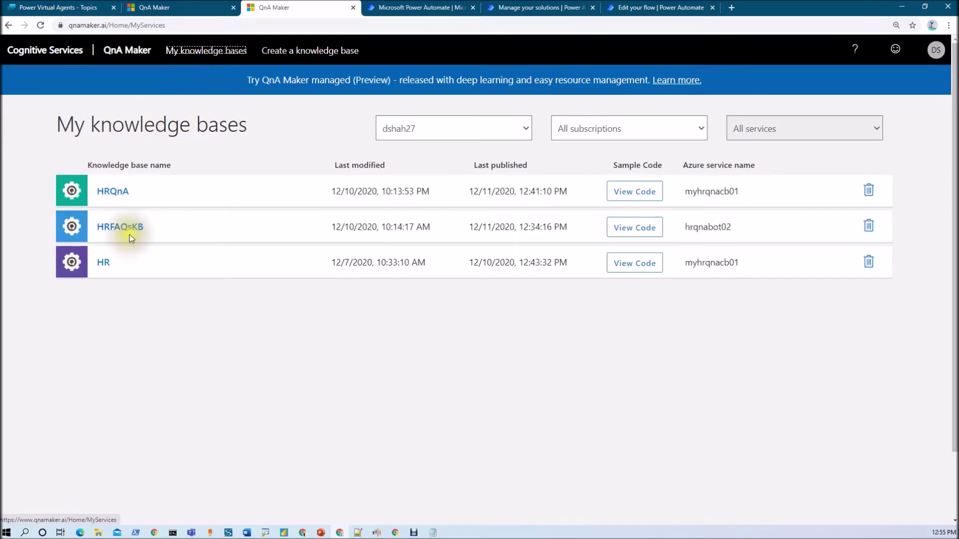
pyautogui.click(119, 228)
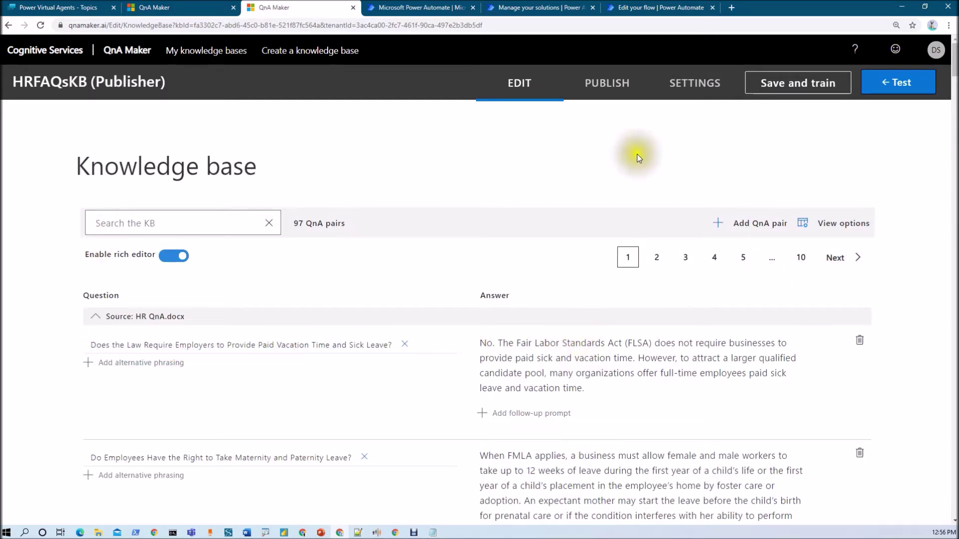
pyautogui.click(606, 91)
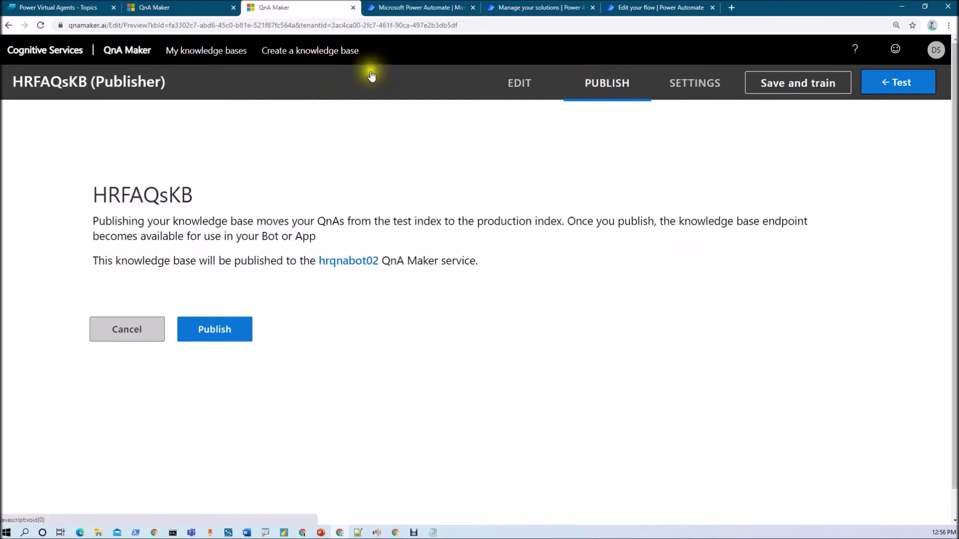
pyautogui.click(225, 338)
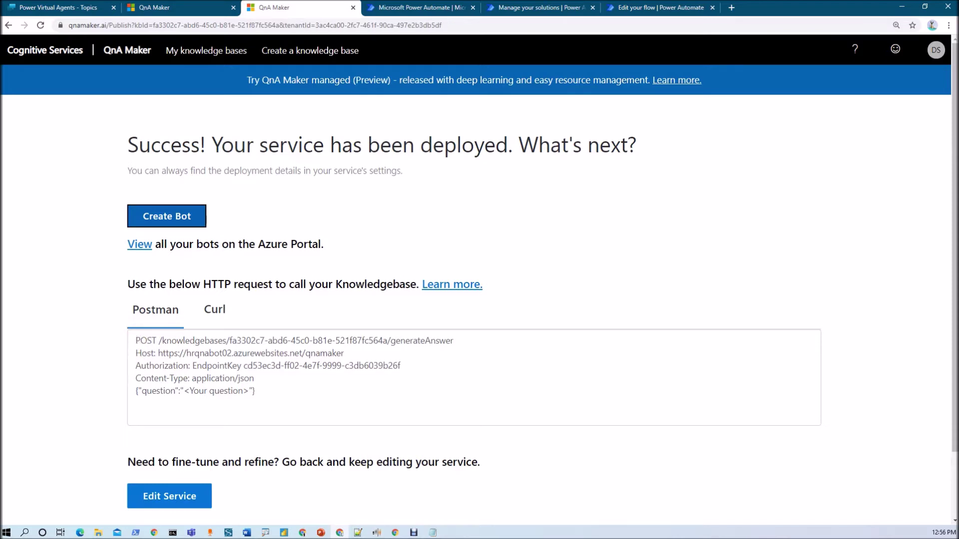
pyautogui.hotkey('alt', 'Tab')
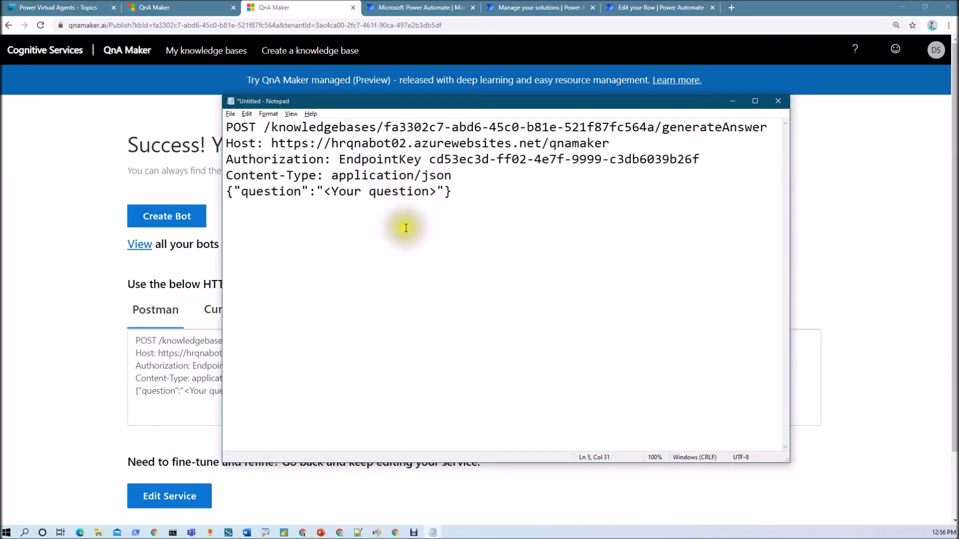
pyautogui.moveTo(579, 105); pyautogui.dragTo(0, 40)
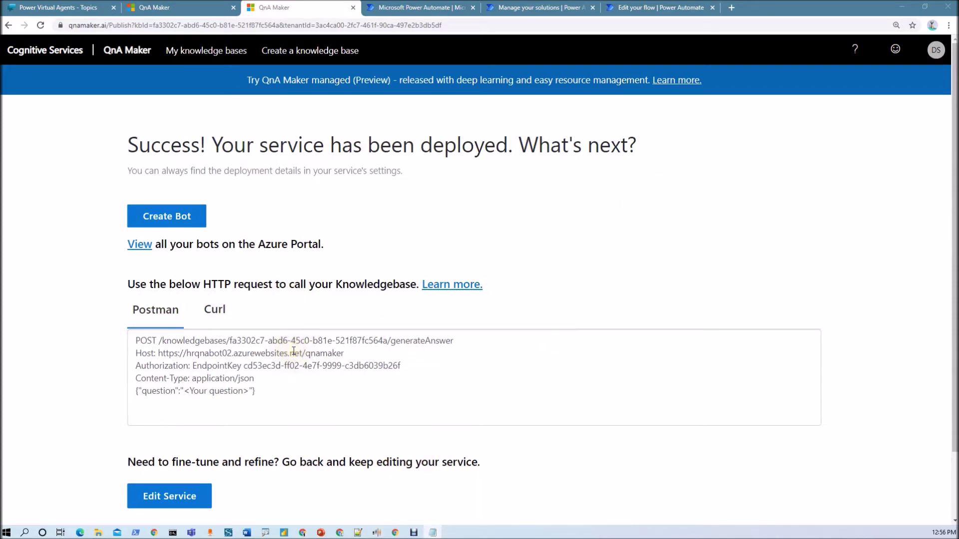
# Step: Switch to Power Automate and create a solution named PVAWithQnAMaker with CDS Default Publisher as its publisher
pyautogui.click(415, 7)
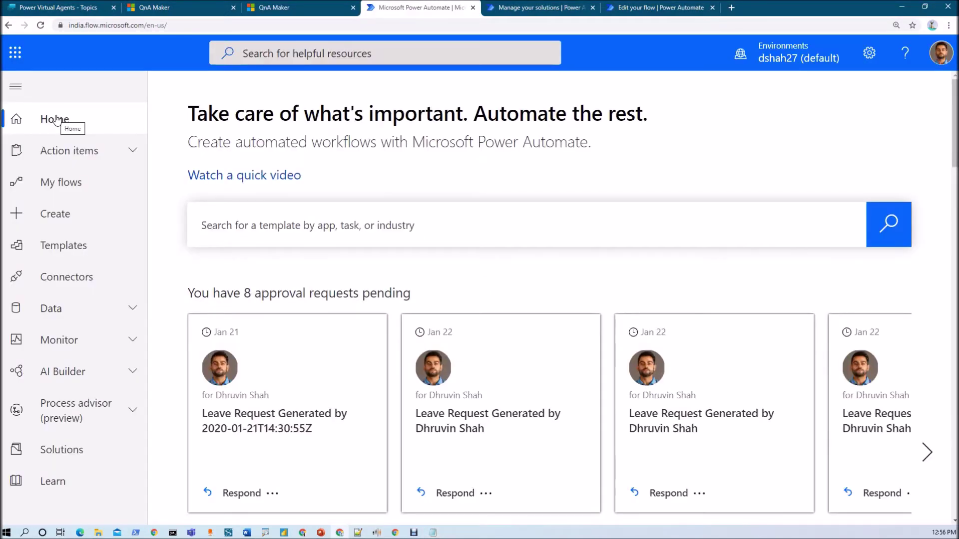
pyautogui.click(116, 461)
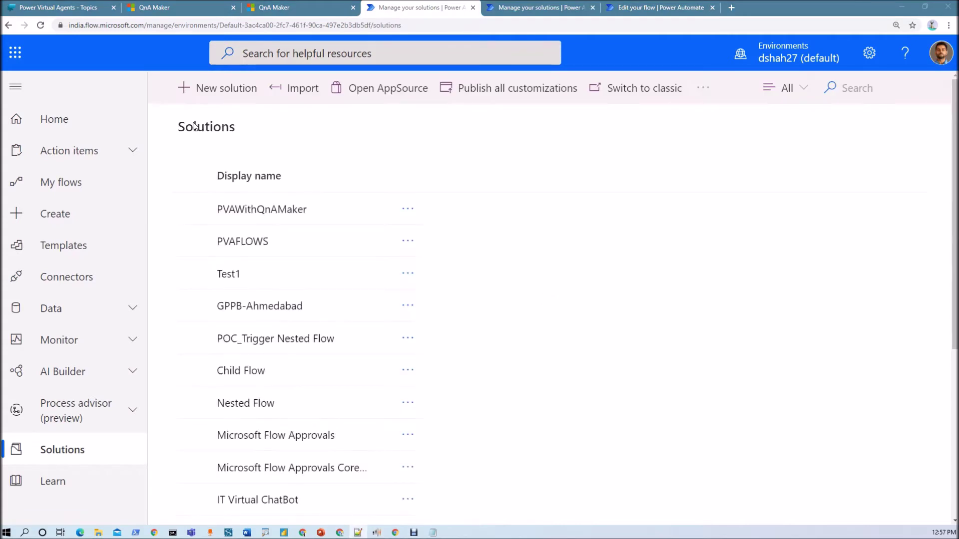
pyautogui.click(230, 96)
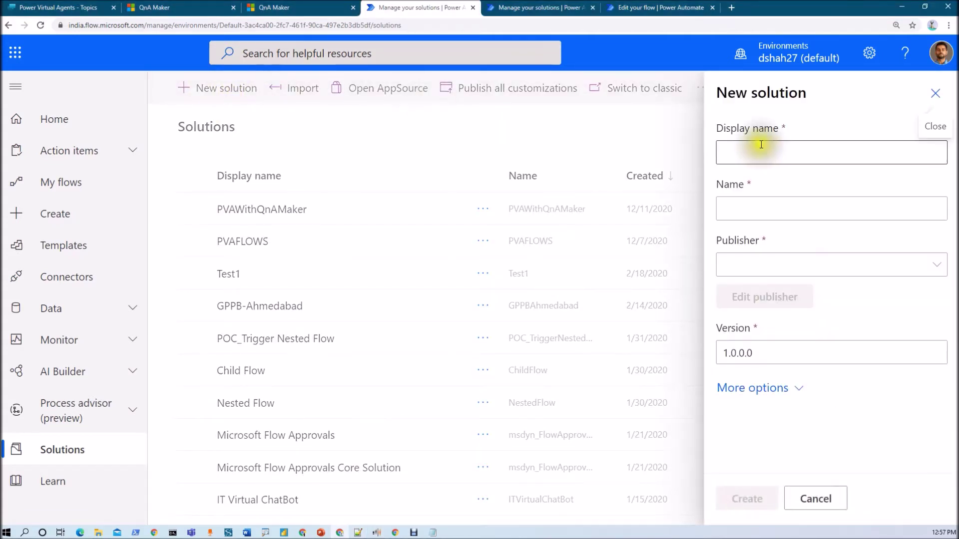
pyautogui.write('PVAWithQnAMaker')
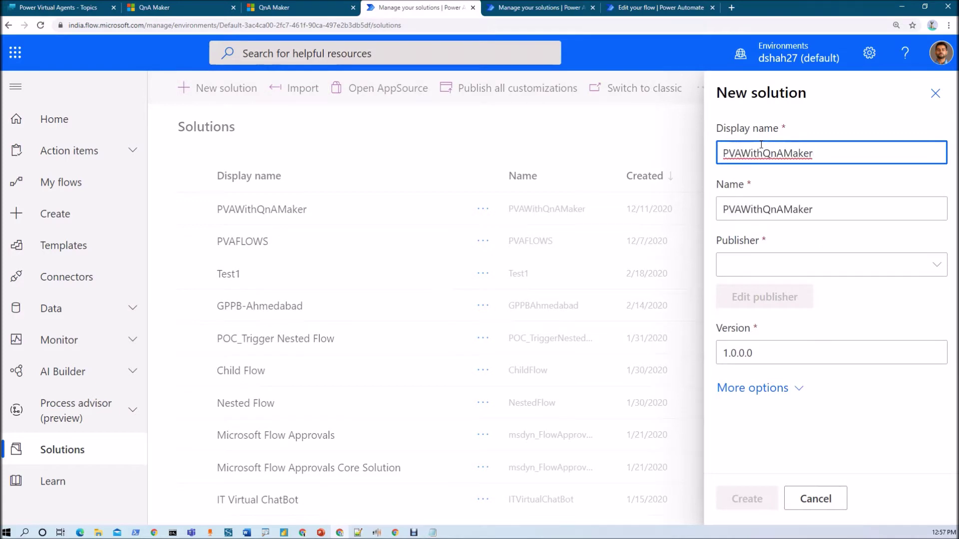
pyautogui.click(757, 264)
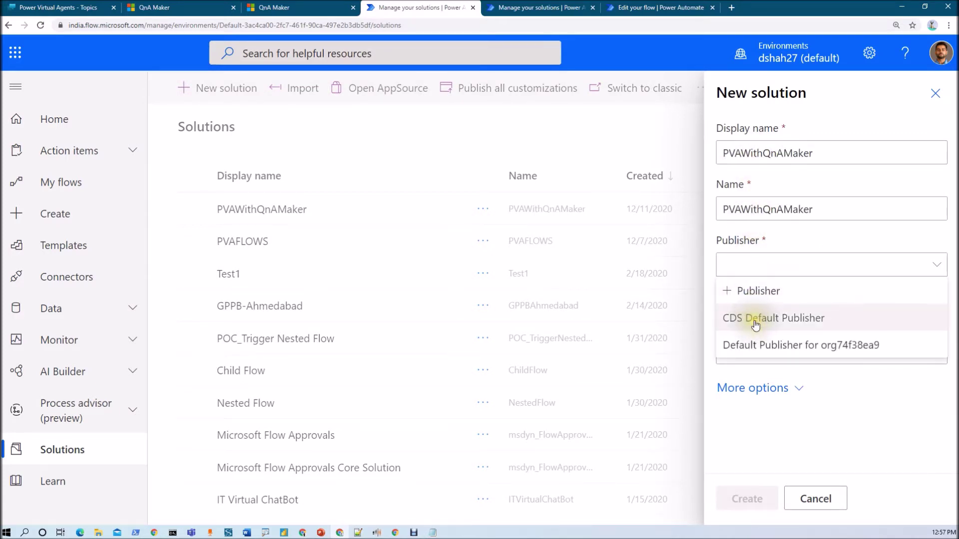
pyautogui.click(757, 324)
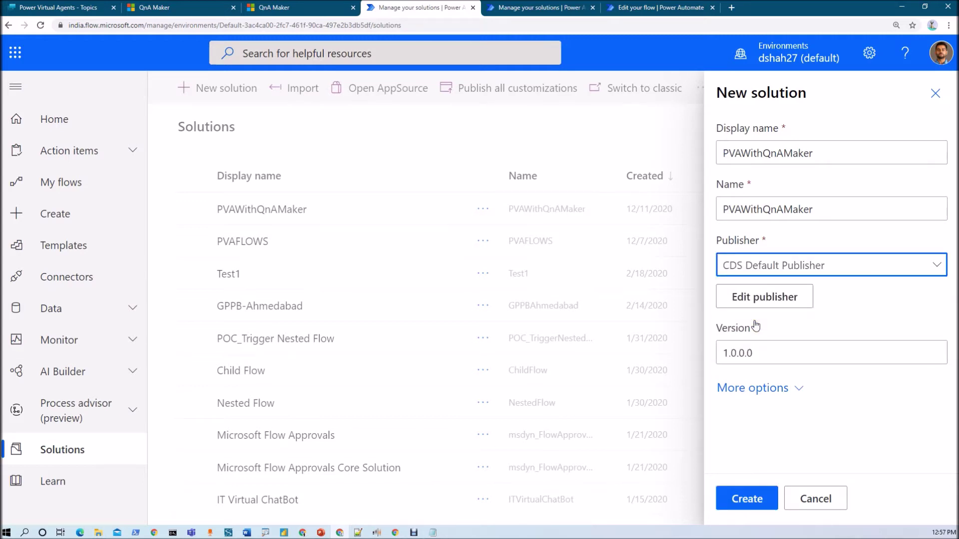
pyautogui.click(747, 497)
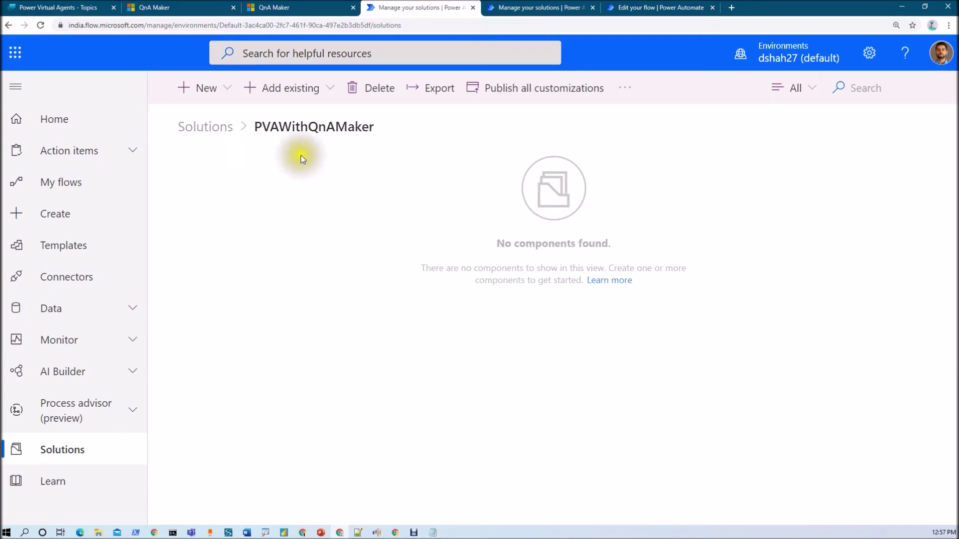
# Step: Create a flow in the solution with the "When Power Virtual Agents calls a flow" trigger, named "PVA with QNA Maker Integration"
pyautogui.click(228, 91)
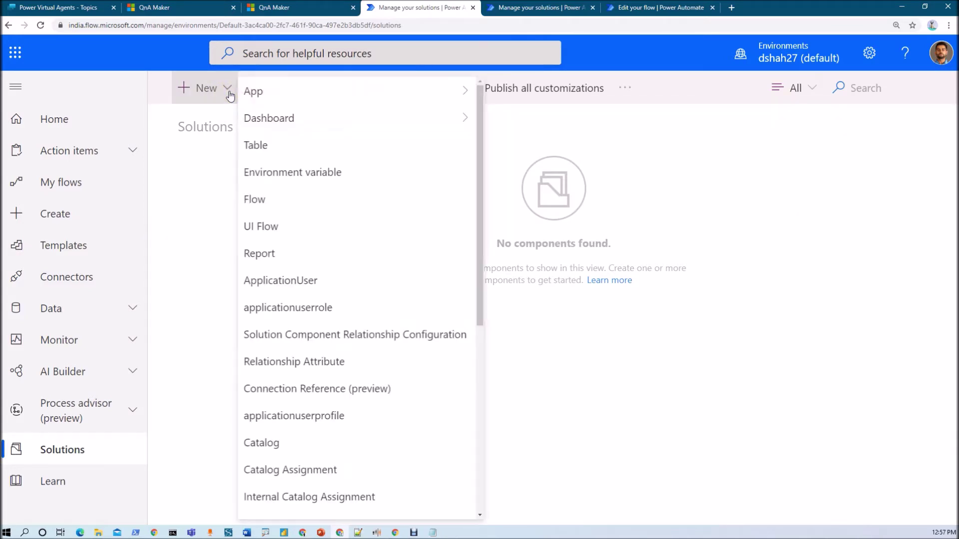
pyautogui.click(273, 205)
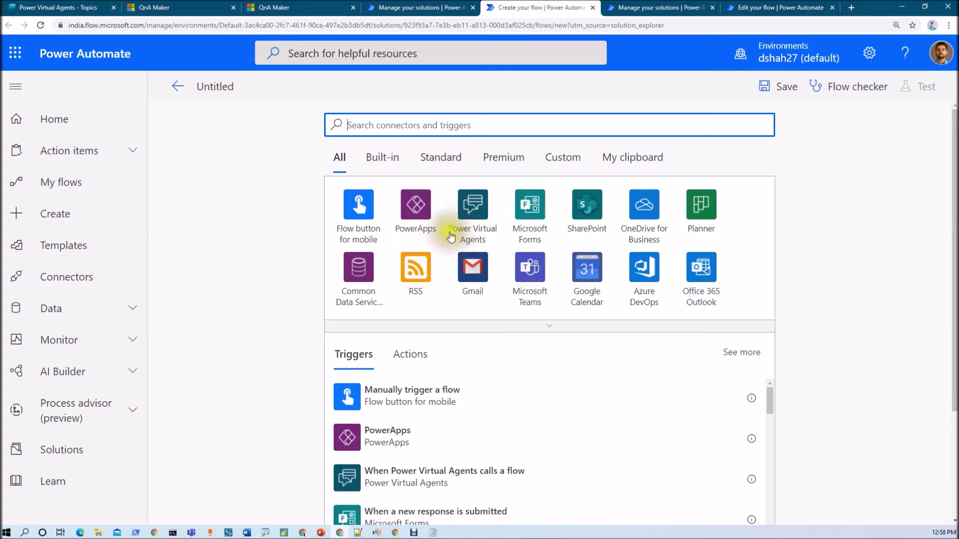
pyautogui.click(469, 207)
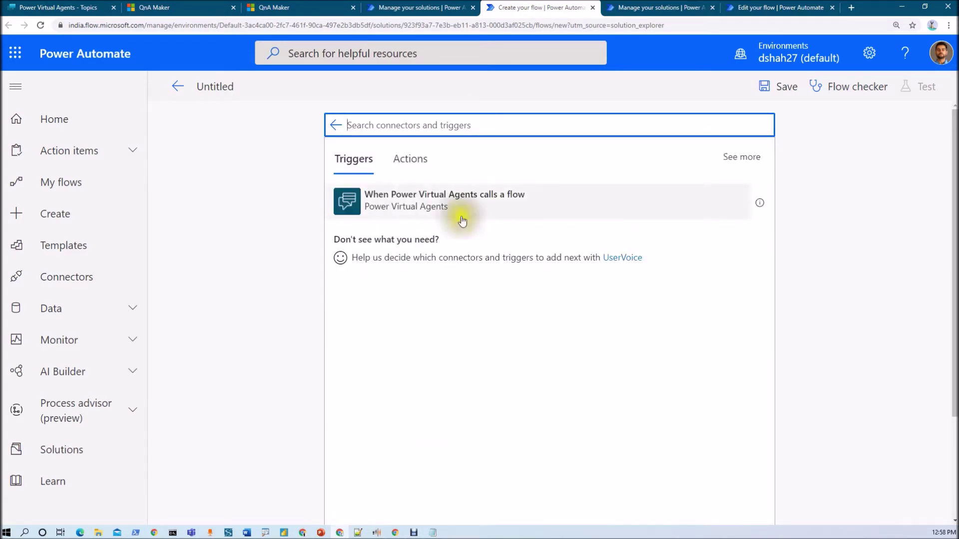
pyautogui.click(506, 208)
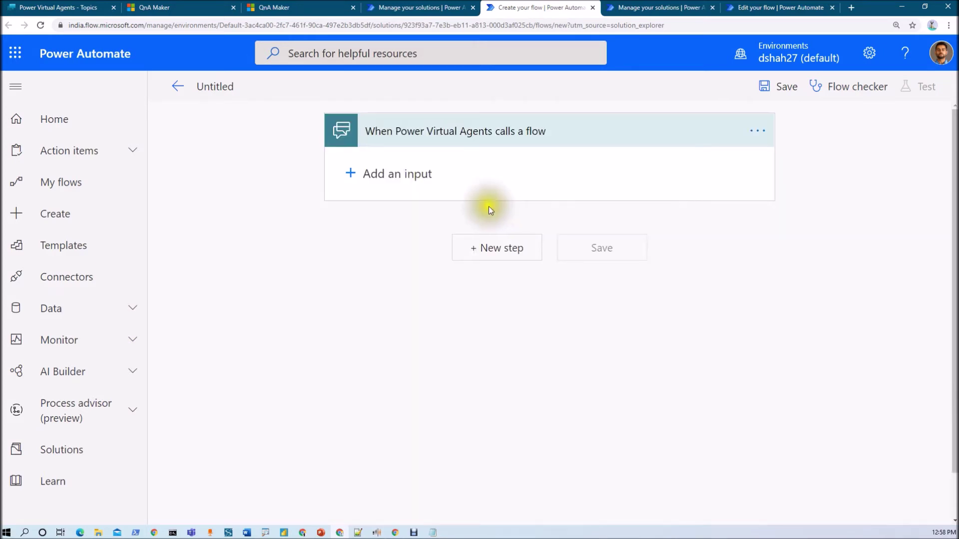
pyautogui.click(231, 87)
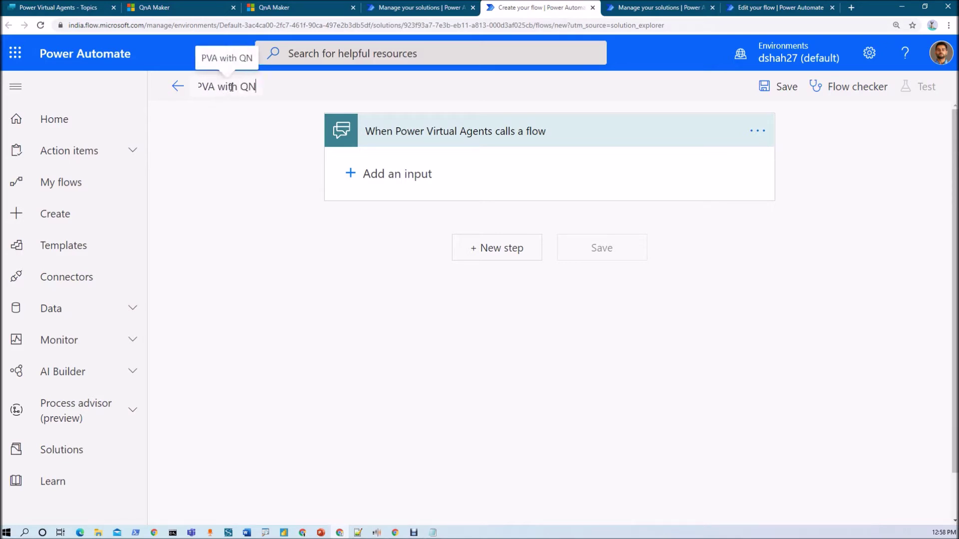
pyautogui.write('QNA Maker Integration')
# Step: Add a text input named UserInput to the Power Virtual Agents trigger
pyautogui.click(376, 176)
pyautogui.click(368, 202)
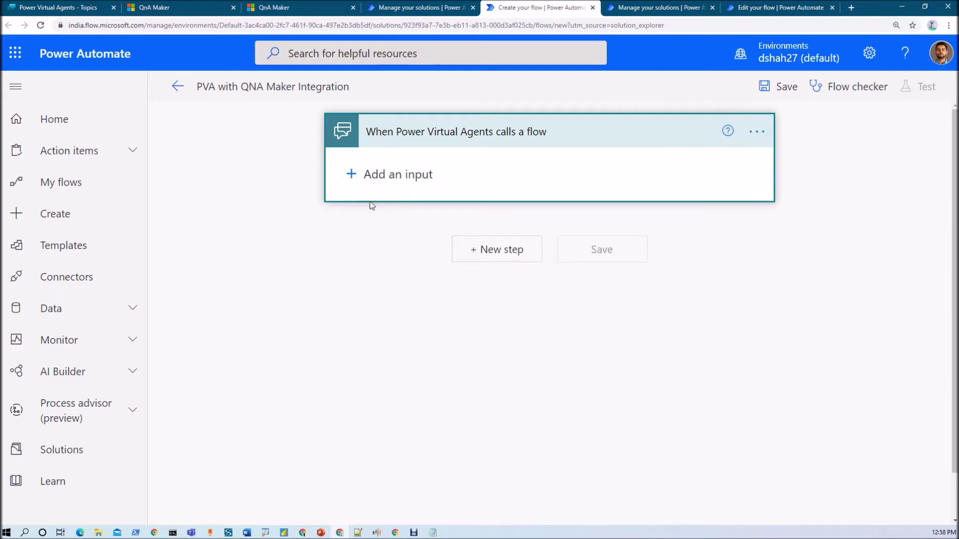
pyautogui.doubleClick(403, 164)
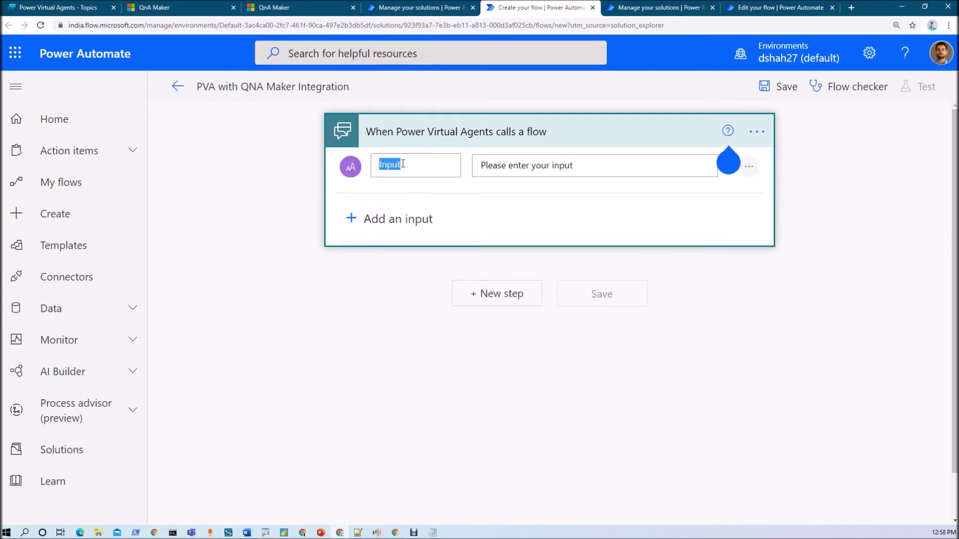
pyautogui.write('User')
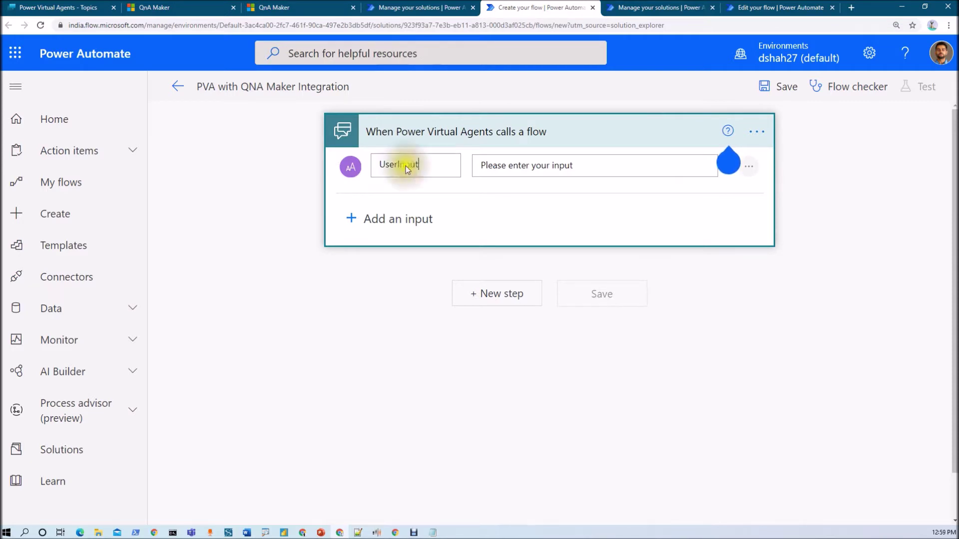
# Step: Search the actions for "htt" and add the premium HTTP action as a new step after the trigger
pyautogui.click(478, 285)
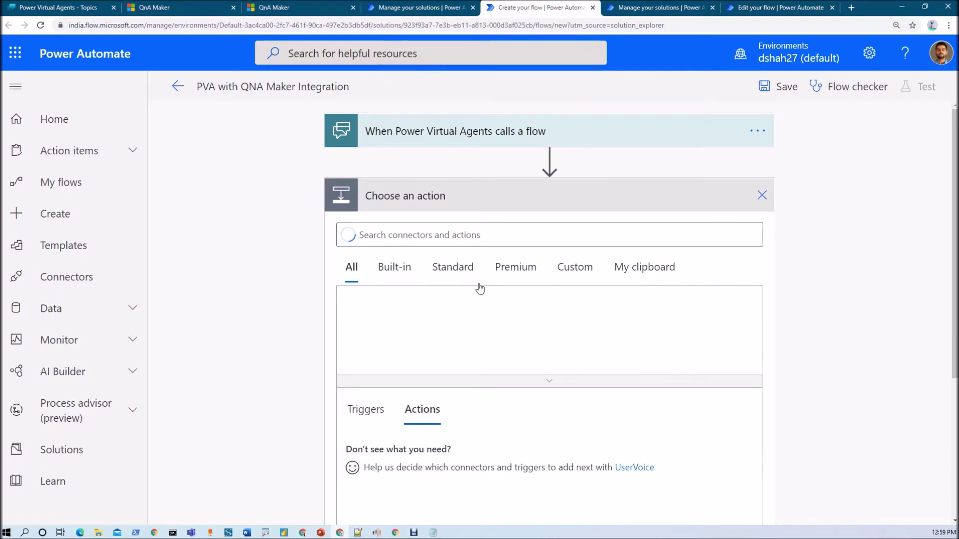
pyautogui.click(419, 273)
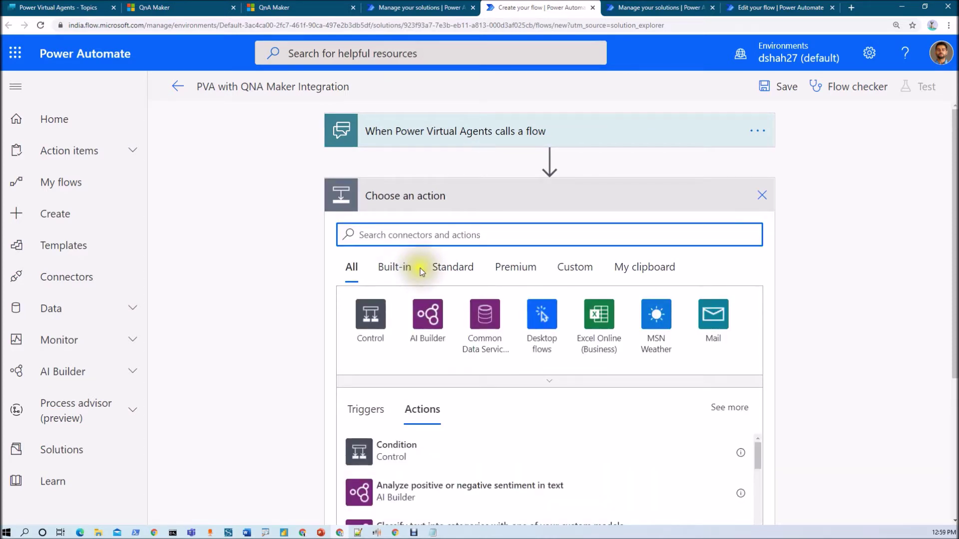
pyautogui.click(422, 250)
pyautogui.write('htt')
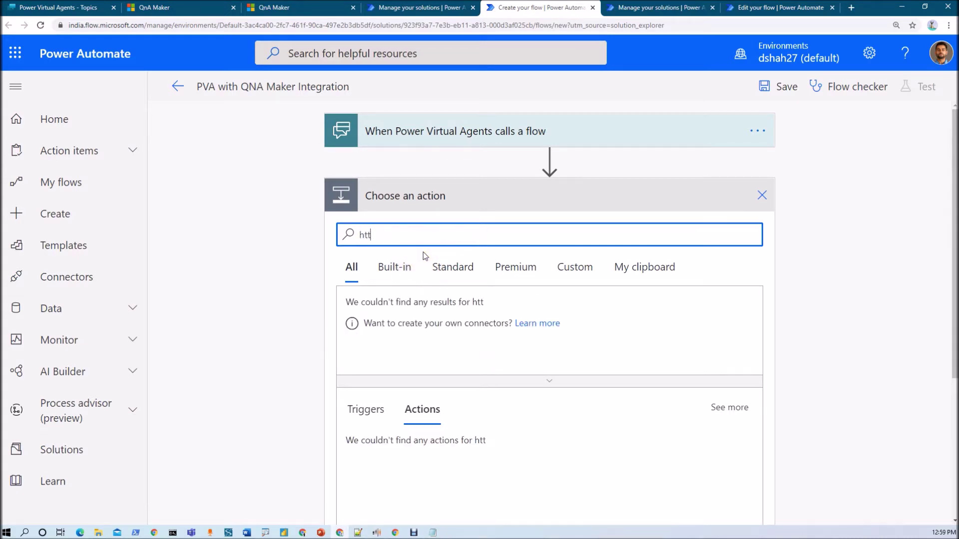
pyautogui.scroll(-2, 411, 313)
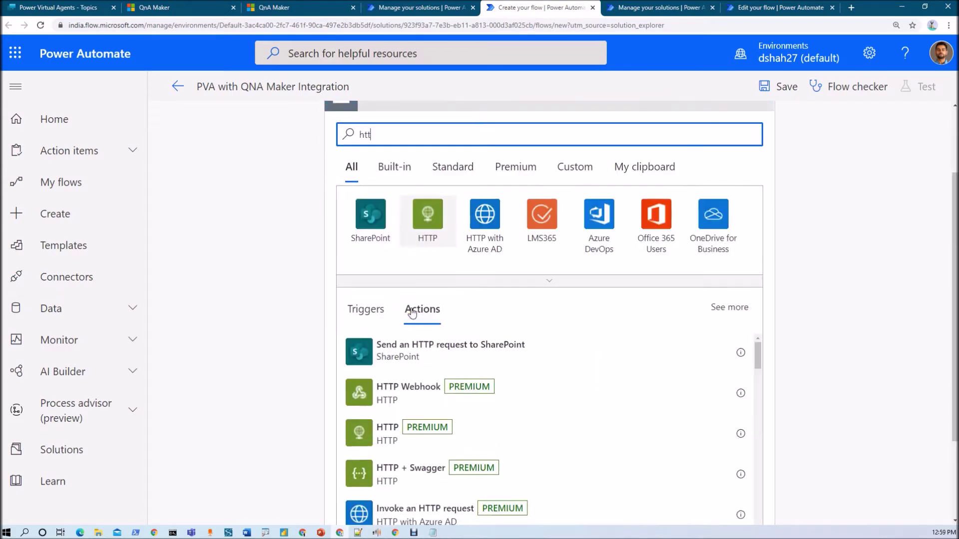
pyautogui.click(389, 442)
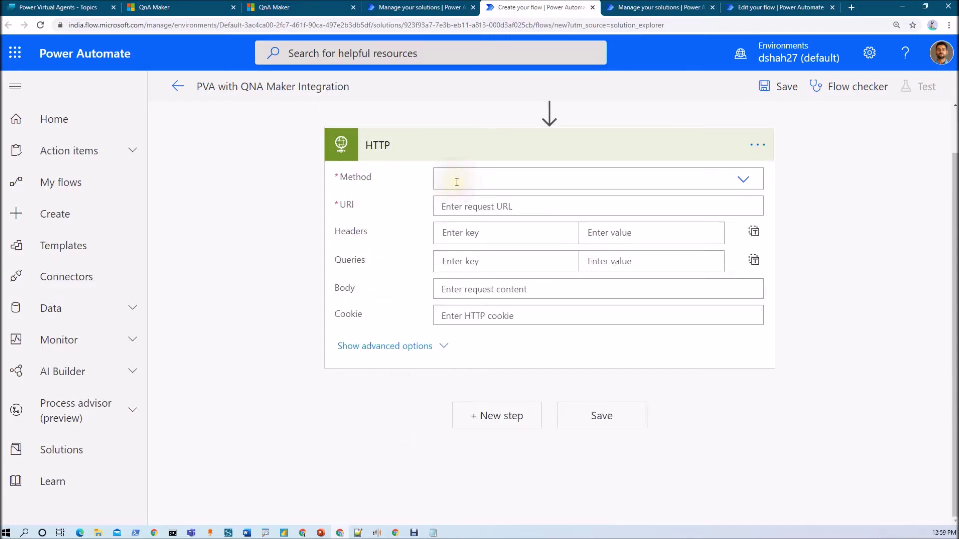
# Step: Set the HTTP action's method to POST, matching the request details saved in Notepad
pyautogui.click(442, 178)
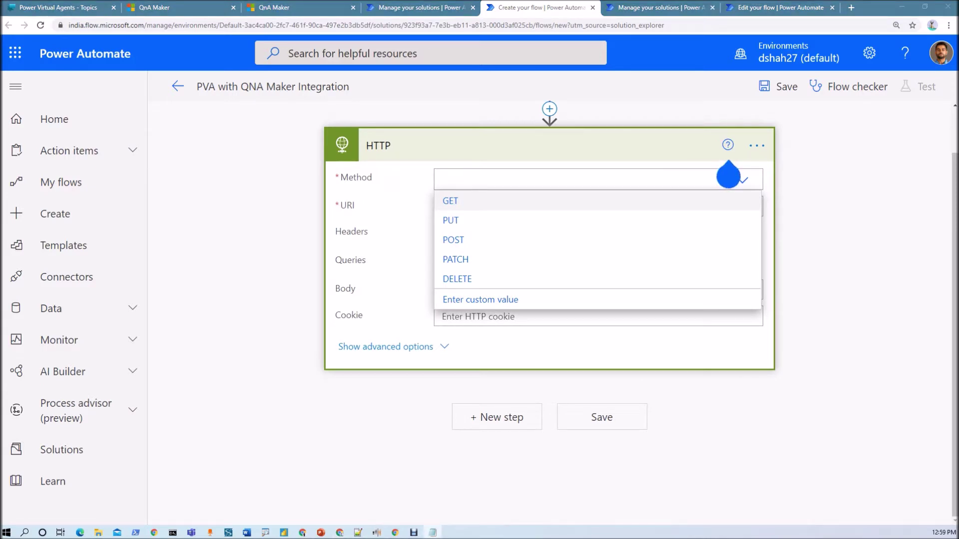
pyautogui.hotkey('alt', 'Tab')
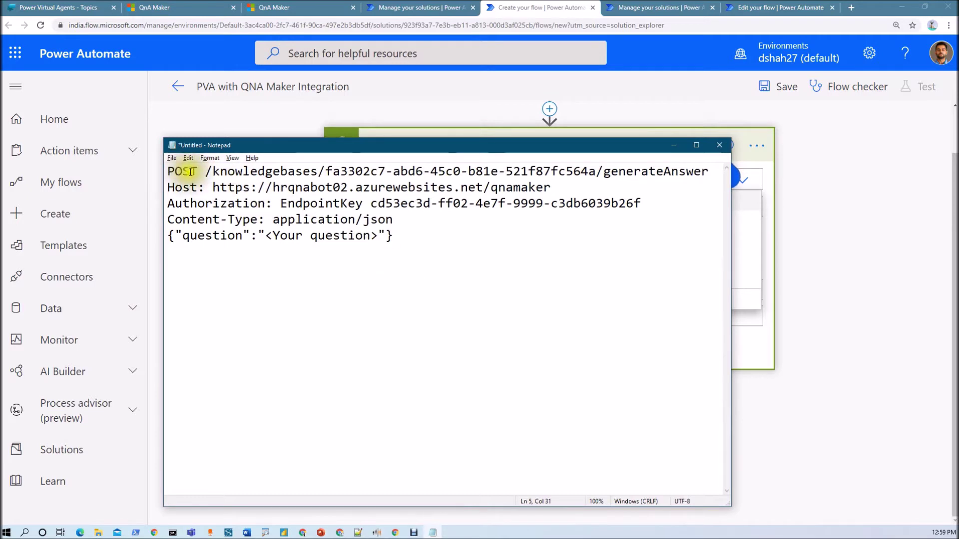
pyautogui.hotkey('alt', 'Tab')
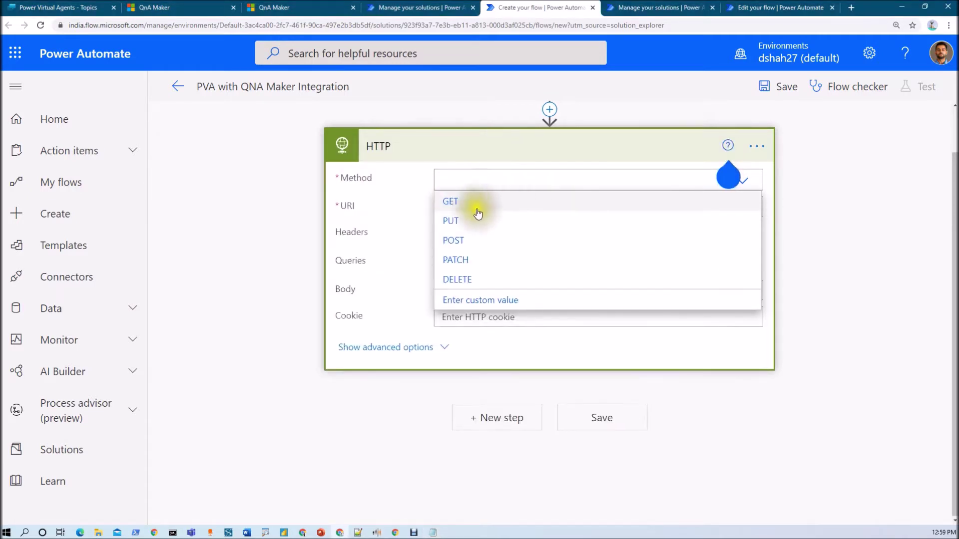
pyautogui.click(467, 242)
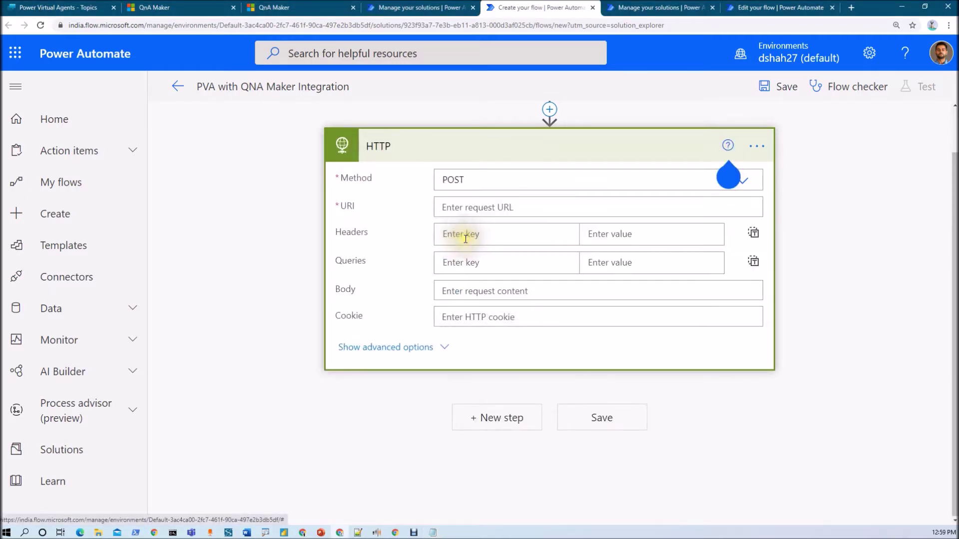
pyautogui.click(459, 211)
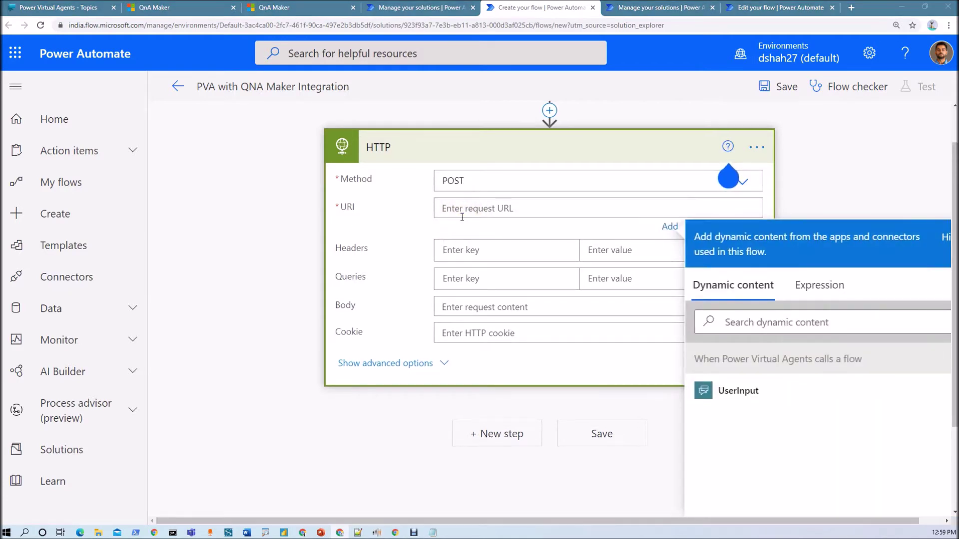
pyautogui.hotkey('alt', 'Tab')
pyautogui.moveTo(213, 188); pyautogui.dragTo(552, 188)
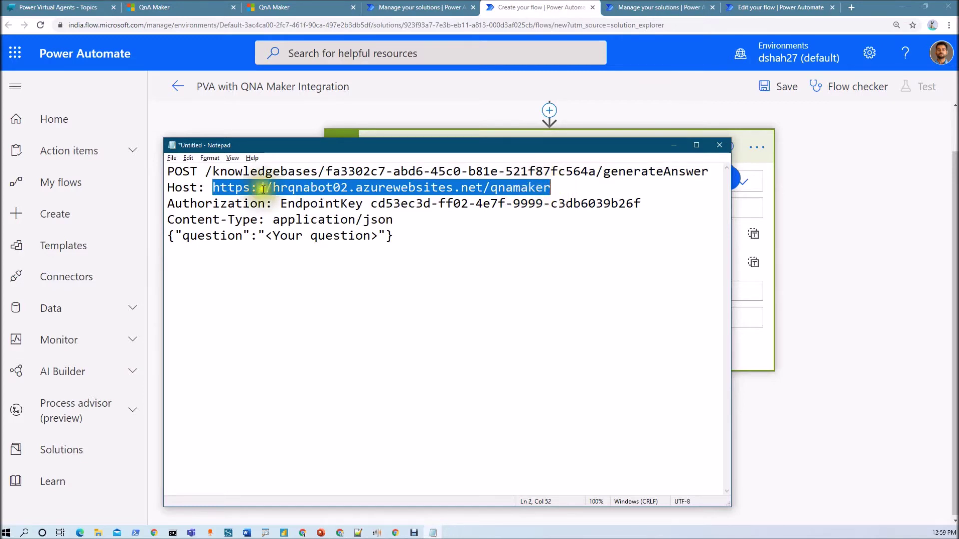
pyautogui.hotkey('alt', 'Tab')
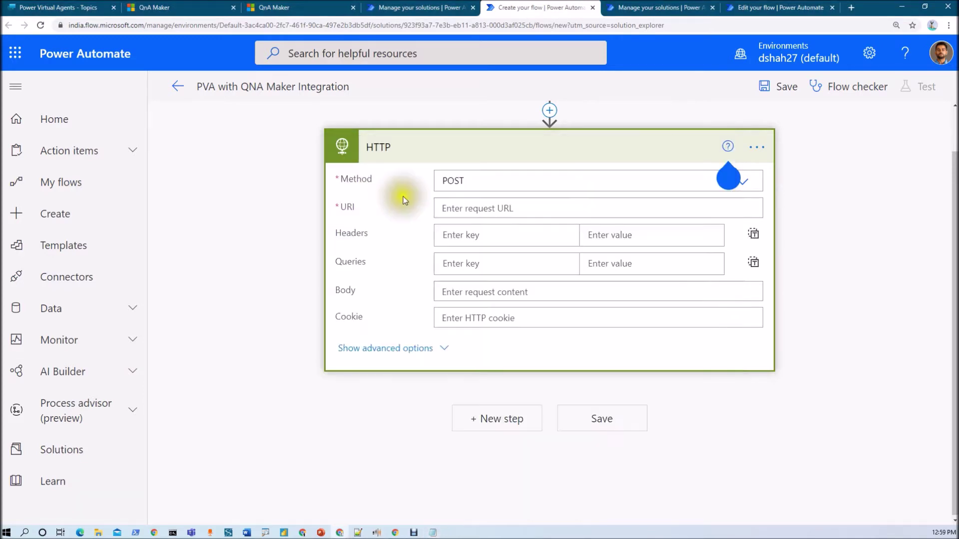
pyautogui.click(457, 209)
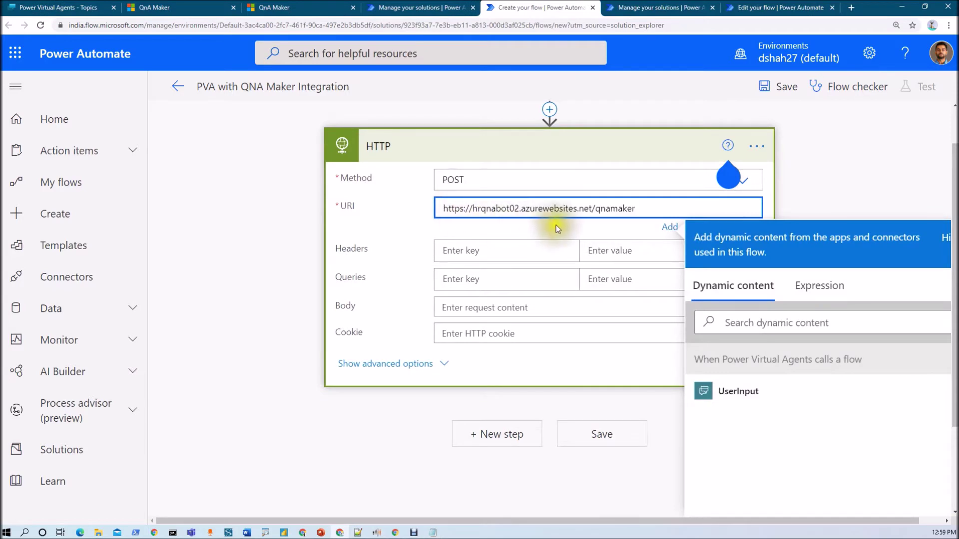
# Step: Append the knowledge base path ending in /generateAnswer, copied from the POST line in Notepad, to the host address in the URI
pyautogui.hotkey('alt', 'Tab')
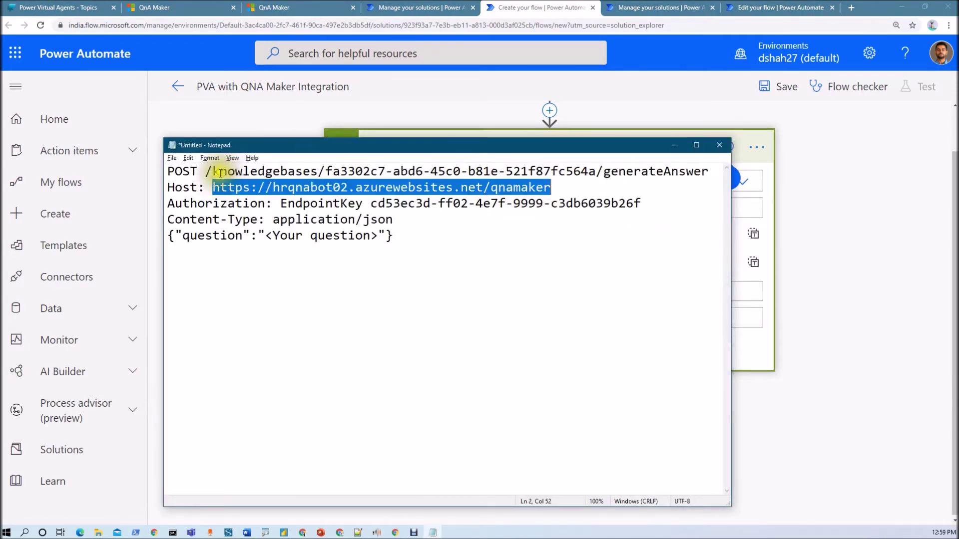
pyautogui.moveTo(206, 171); pyautogui.dragTo(712, 175)
pyautogui.hotkey('ctrl', 'c')
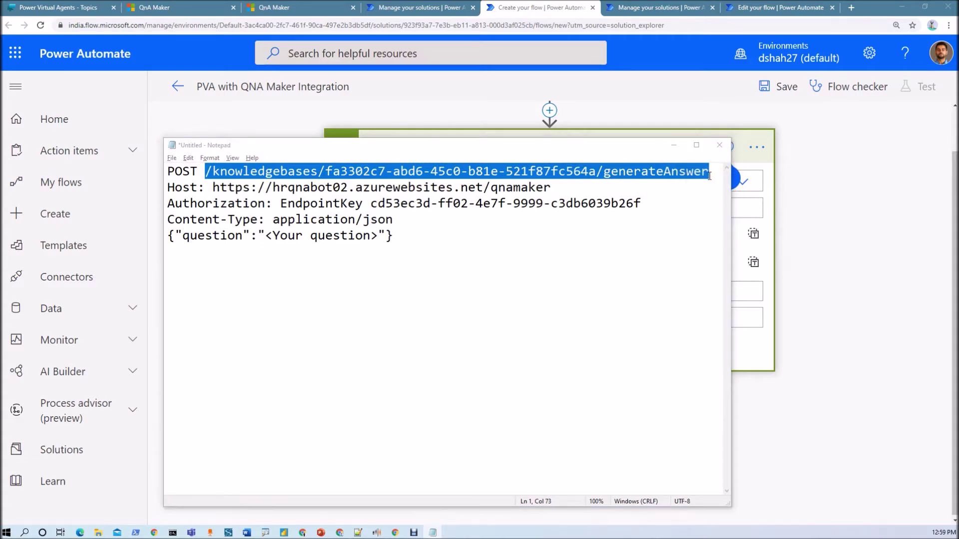
pyautogui.hotkey('alt', 'Tab')
pyautogui.click(642, 209)
pyautogui.hotkey('ctrl', 'v')
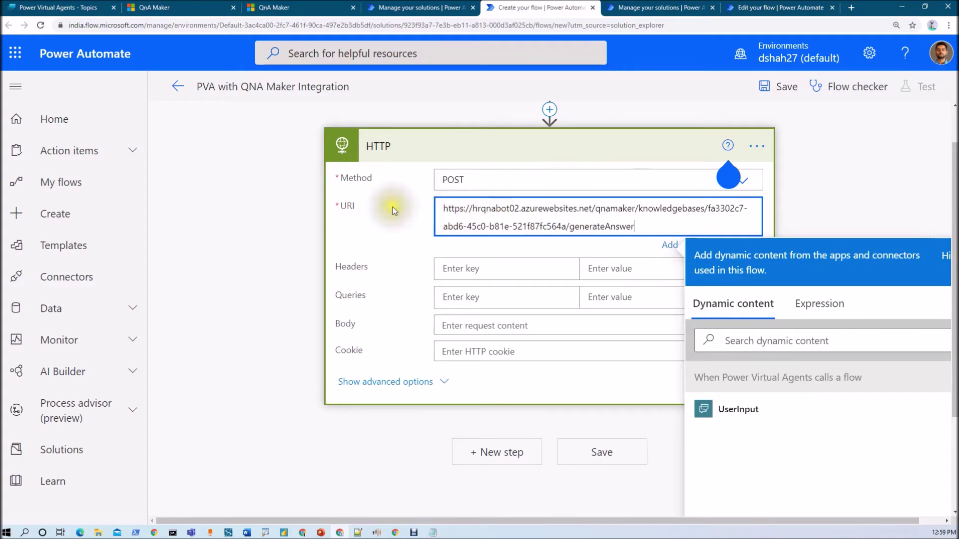
pyautogui.click(465, 217)
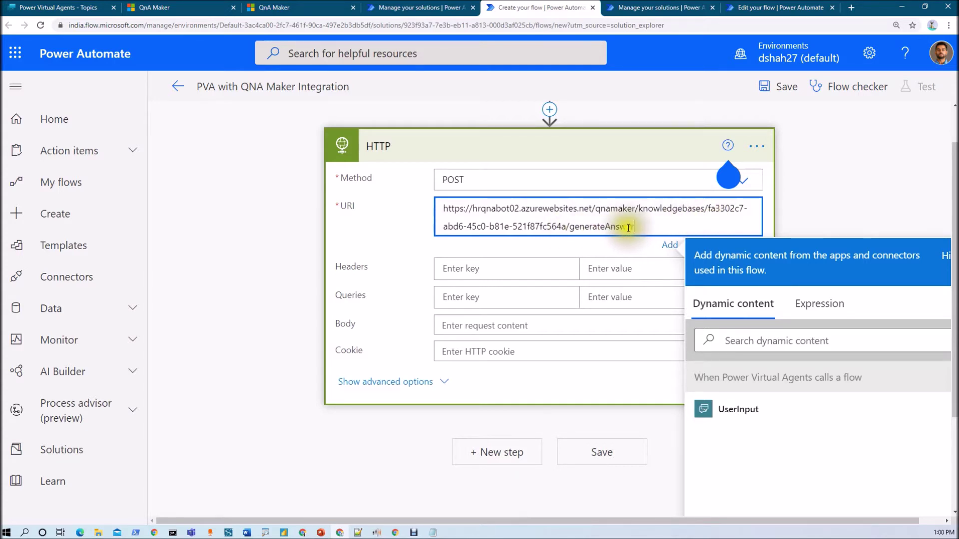
# Step: Copy the name Authorization from the Notepad request details and enter it as the HTTP action's first header key
pyautogui.hotkey('alt', 'Tab')
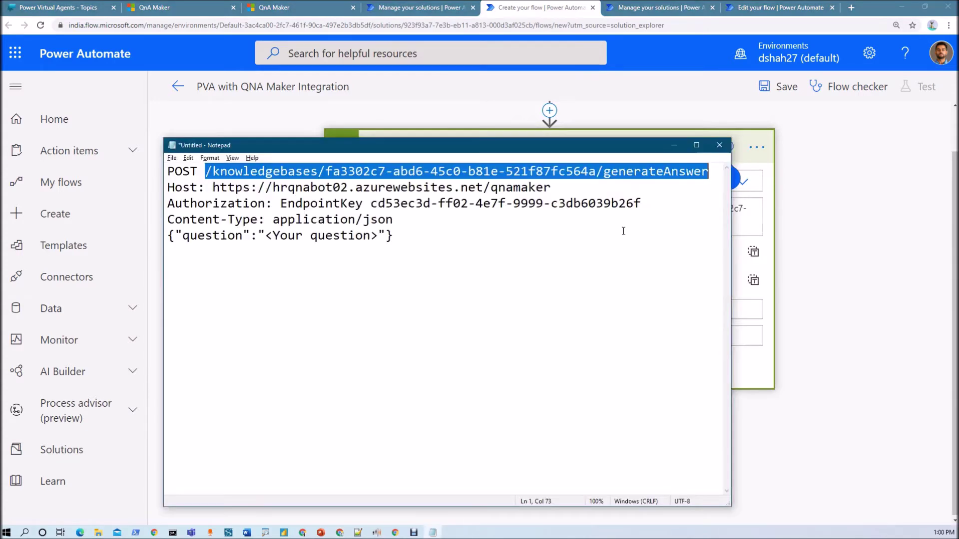
pyautogui.click(450, 249)
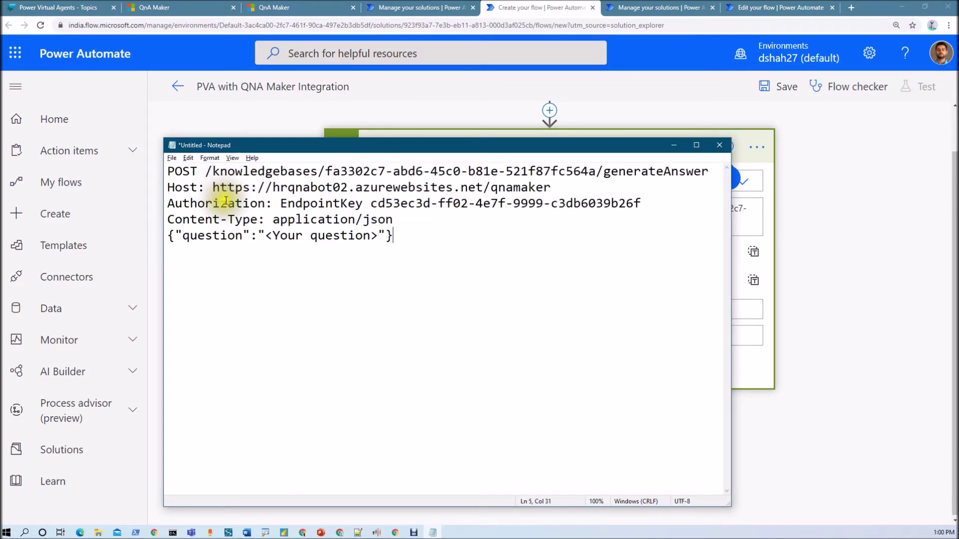
pyautogui.hotkey('alt', 'Tab')
pyautogui.click(465, 270)
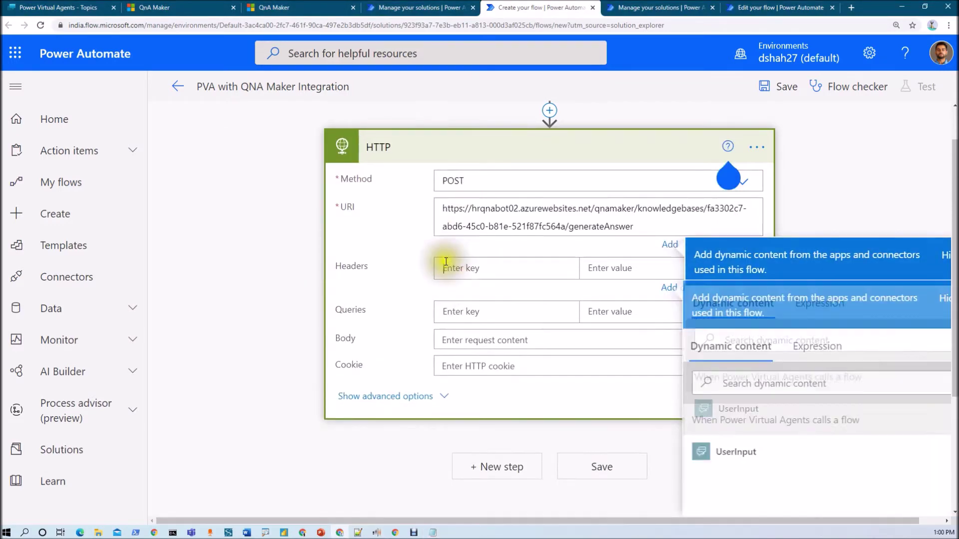
pyautogui.hotkey('alt', 'Tab')
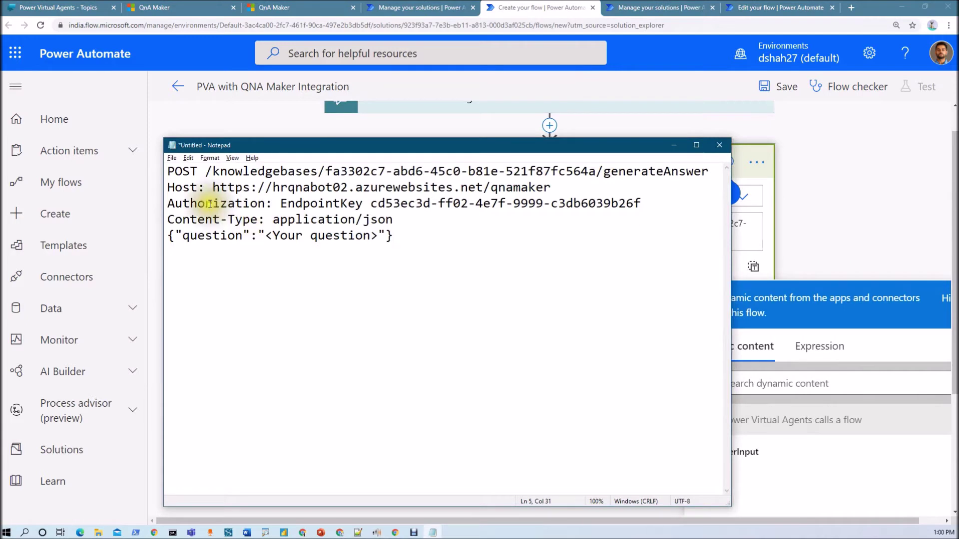
pyautogui.doubleClick(210, 203)
pyautogui.click(222, 208)
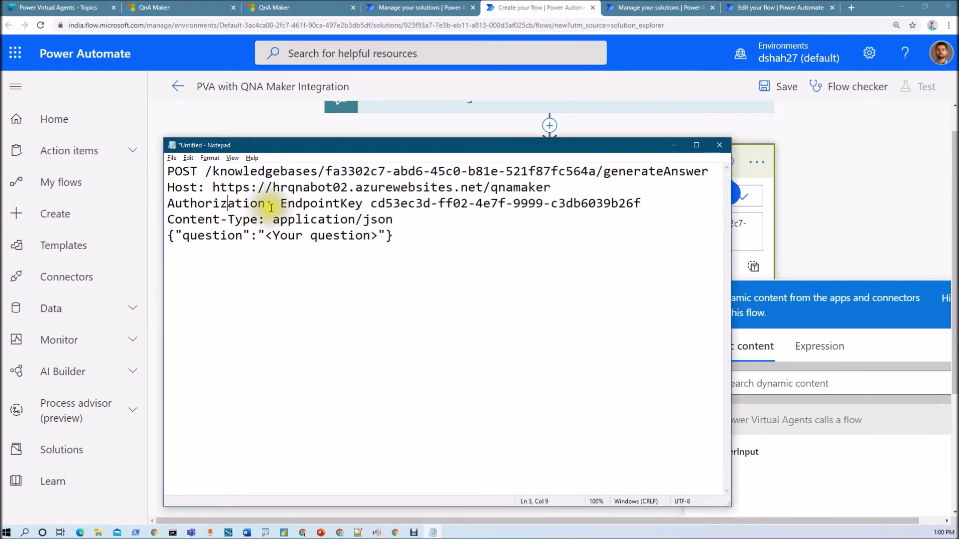
pyautogui.moveTo(265, 205); pyautogui.dragTo(166, 203)
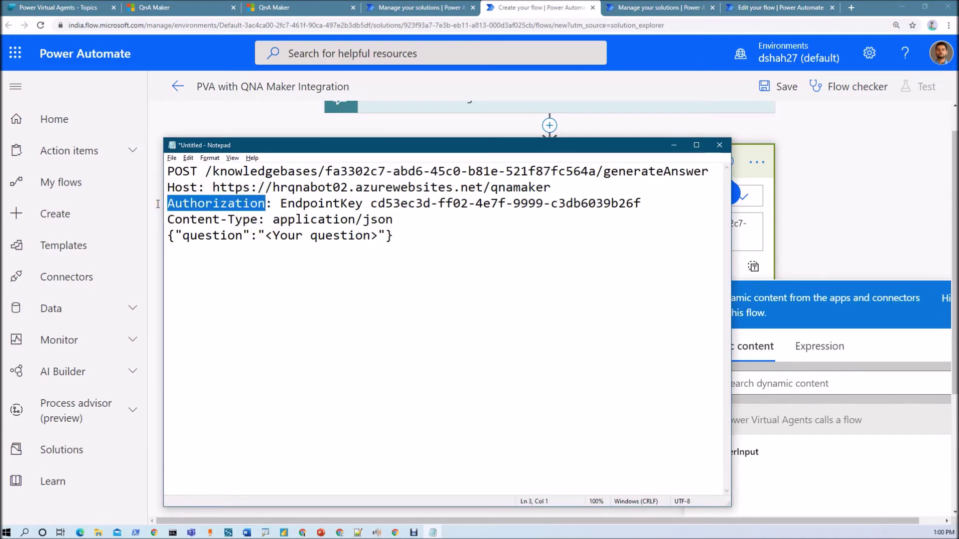
pyautogui.click(493, 267)
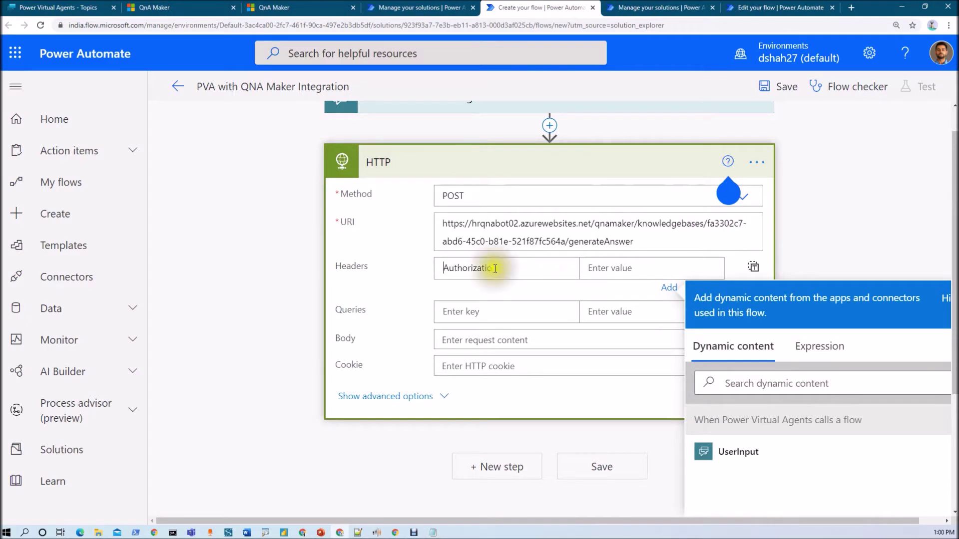
# Step: Paste the EndpointKey authorization string, including the API key, from Notepad as the Authorization header's value
pyautogui.hotkey('alt', 'Tab')
pyautogui.moveTo(281, 204); pyautogui.dragTo(640, 206)
pyautogui.hotkey('ctrl', 'c')
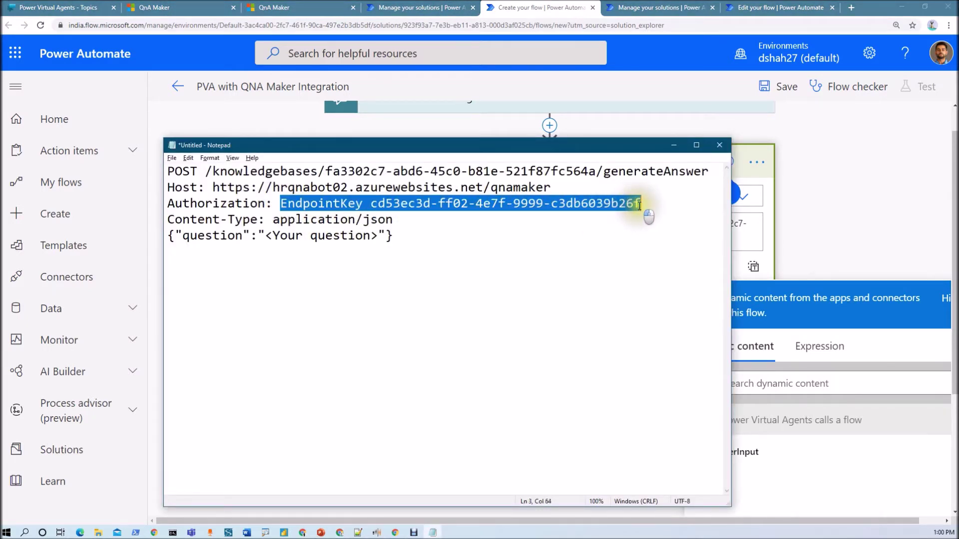
pyautogui.hotkey('alt', 'Tab')
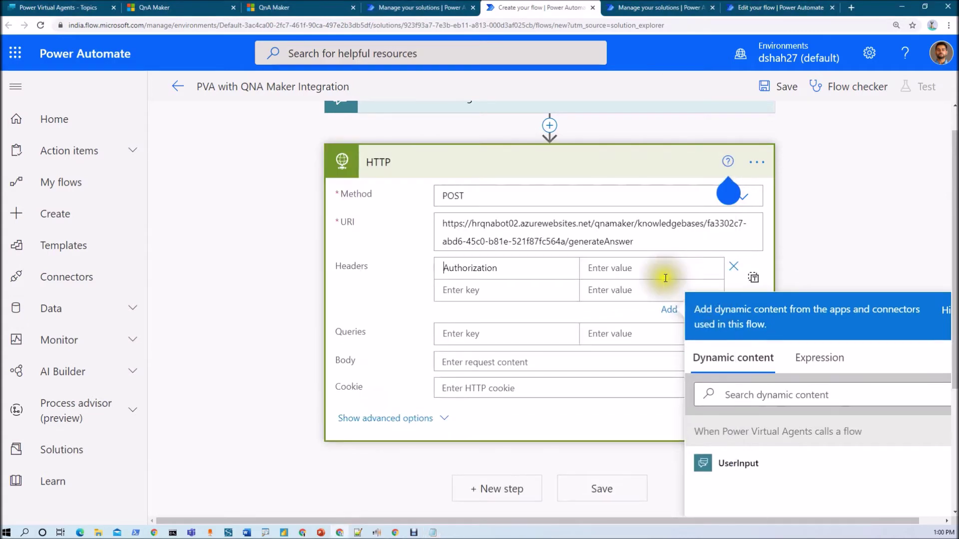
pyautogui.click(616, 266)
pyautogui.click(616, 265)
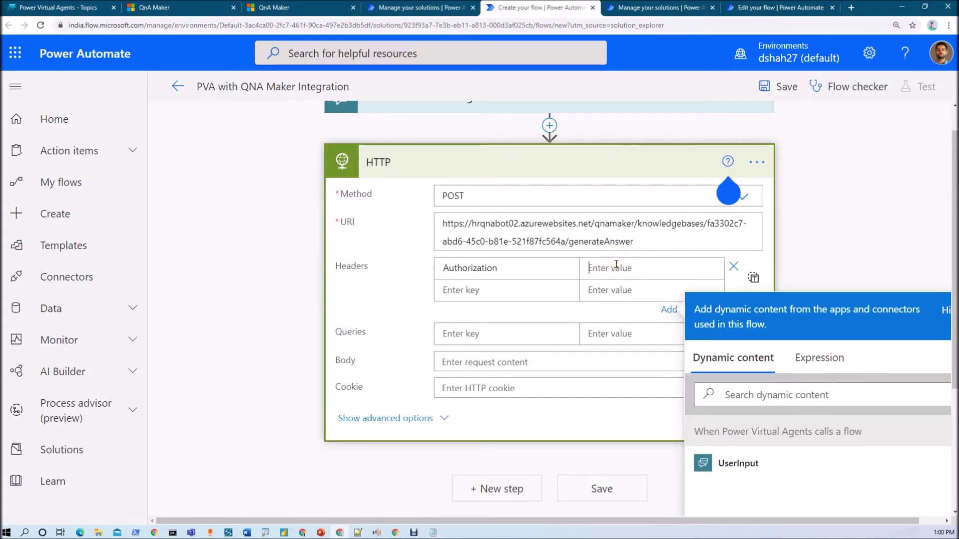
pyautogui.hotkey('ctrl', 'v')
pyautogui.click(625, 294)
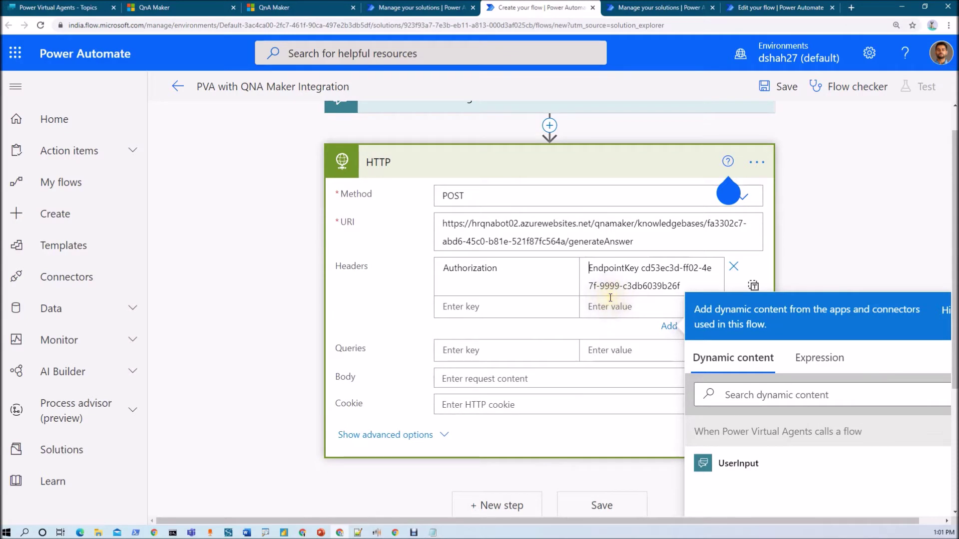
# Step: Copy the name Content-Type from the Notepad request details and enter it as the second header key
pyautogui.click(507, 303)
pyautogui.hotkey('alt', 'Tab')
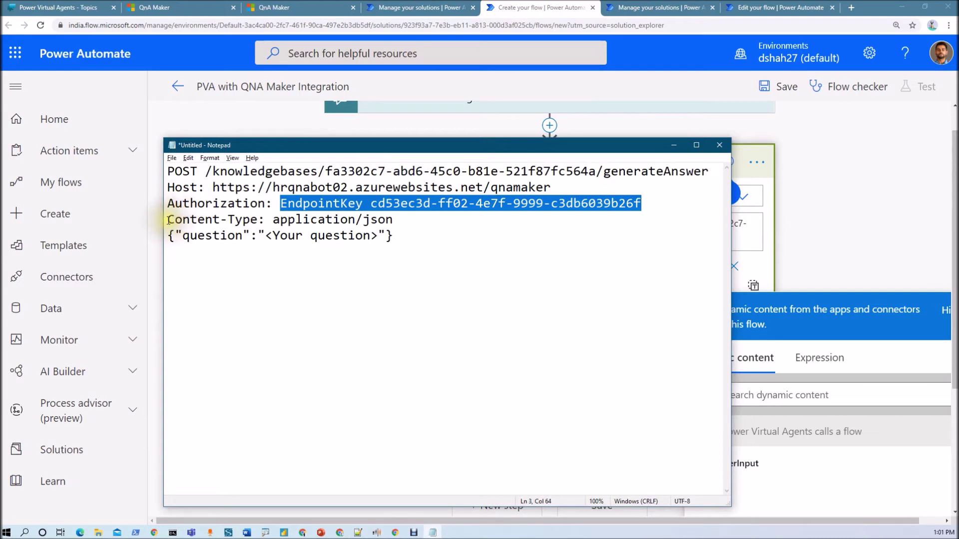
pyautogui.moveTo(168, 221); pyautogui.dragTo(256, 221)
pyautogui.hotkey('ctrl', 'c')
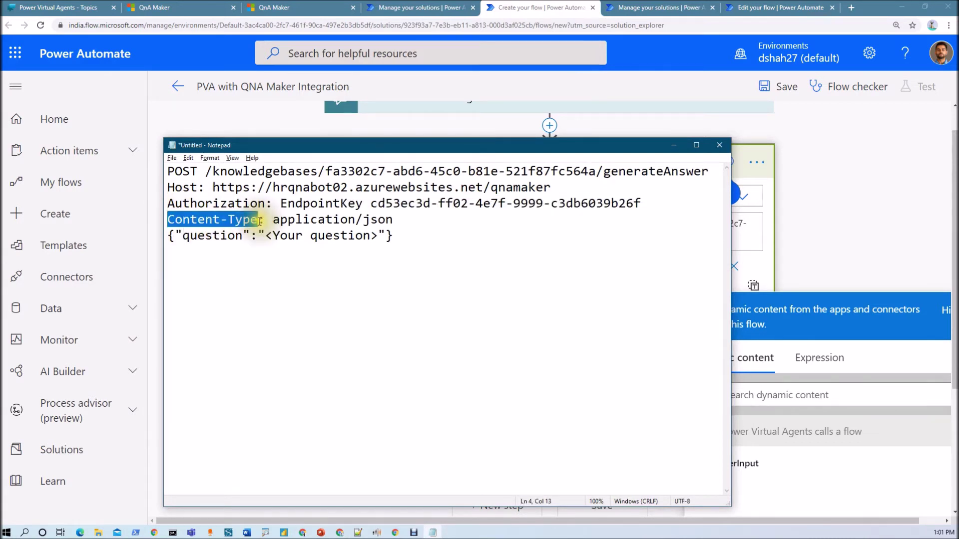
pyautogui.hotkey('alt', 'Tab')
pyautogui.hotkey('ctrl', 'v')
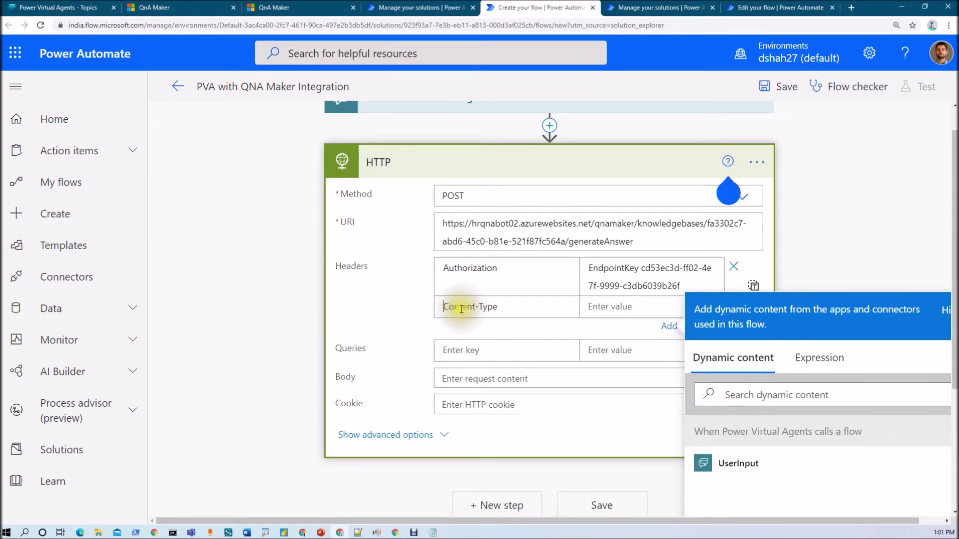
# Step: Set the Content-Type header's value to application/json, copied from the Notepad request details
pyautogui.hotkey('alt', 'Tab')
pyautogui.moveTo(273, 220); pyautogui.dragTo(395, 219)
pyautogui.hotkey('ctrl', 'c')
pyautogui.hotkey('alt', 'Tab')
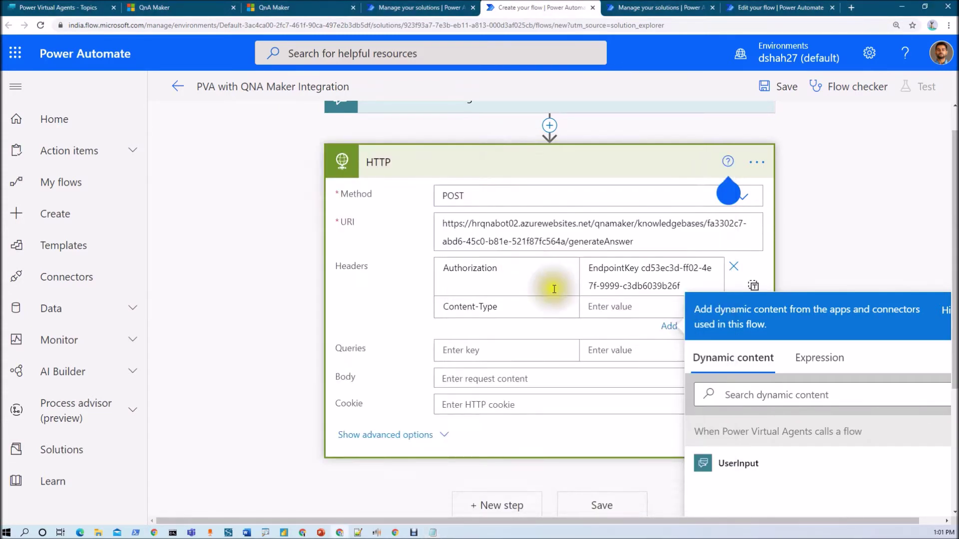
pyautogui.click(590, 306)
pyautogui.hotkey('ctrl', 'v')
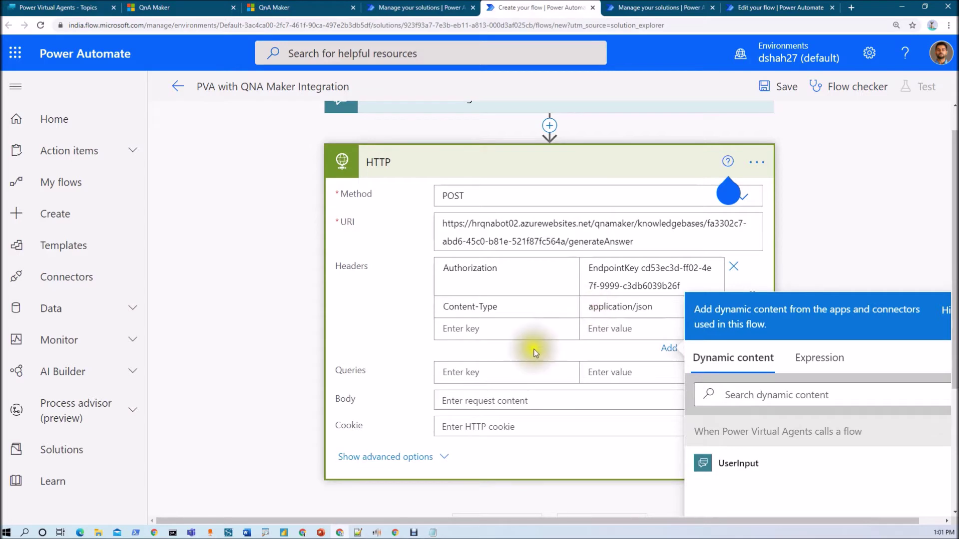
pyautogui.click(499, 344)
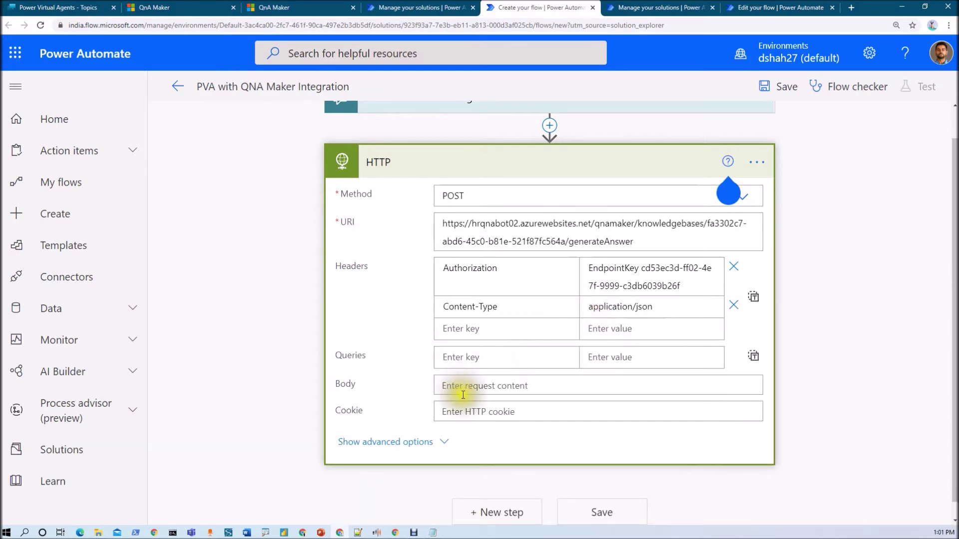
# Step: Paste the JSON {"question":"<Your question>"} from Notepad as the HTTP request body
pyautogui.click(464, 391)
pyautogui.hotkey('alt', 'Tab')
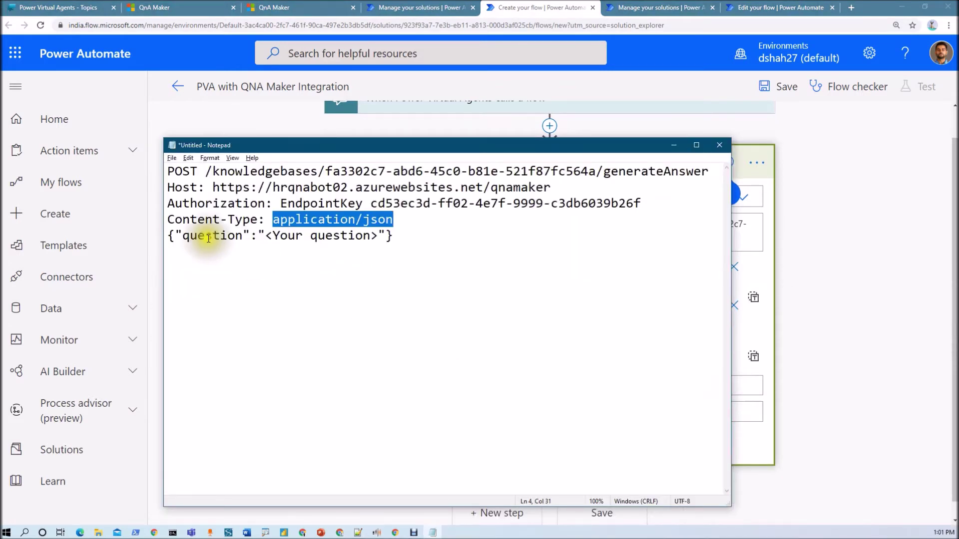
pyautogui.moveTo(170, 237); pyautogui.dragTo(394, 238)
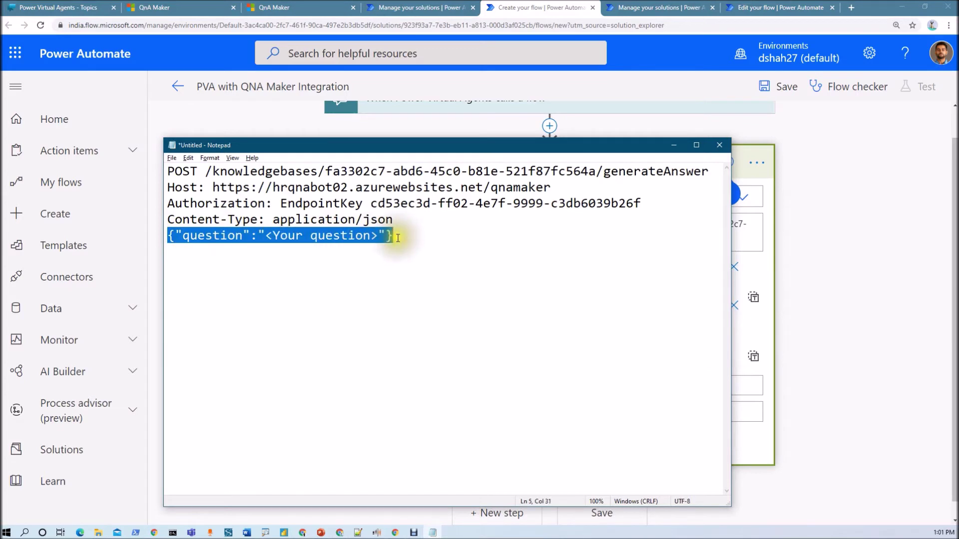
pyautogui.hotkey('ctrl', 'c')
pyautogui.hotkey('alt', 'Tab')
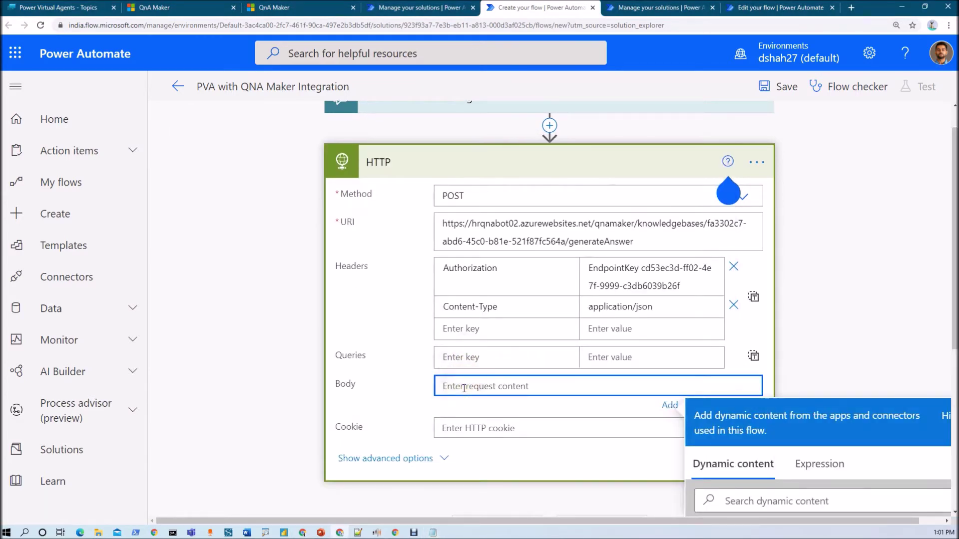
pyautogui.hotkey('ctrl', 'v')
# Step: Replace the <Your question> placeholder in the request body with the UserInput dynamic content, keeping the surrounding quotes
pyautogui.moveTo(494, 387); pyautogui.dragTo(544, 386)
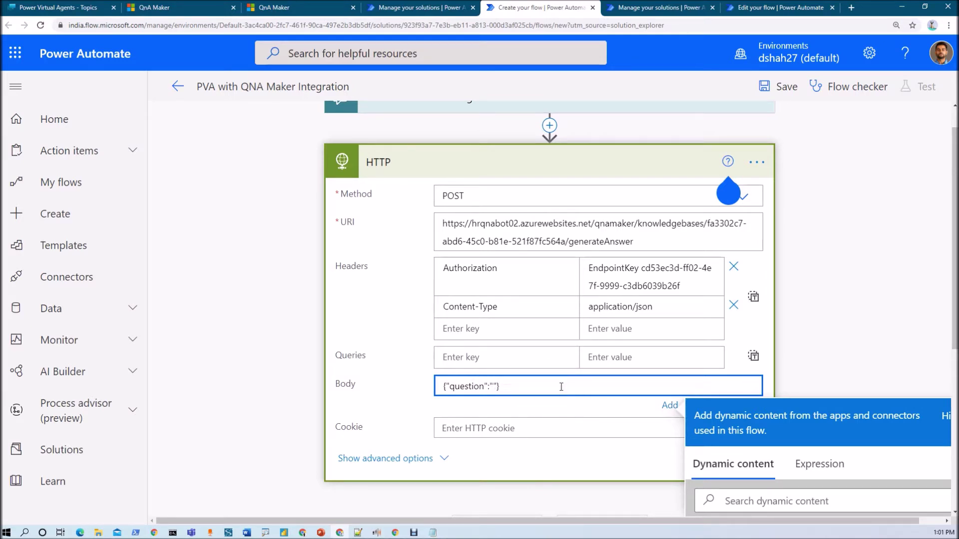
pyautogui.scroll(-4, 809, 439)
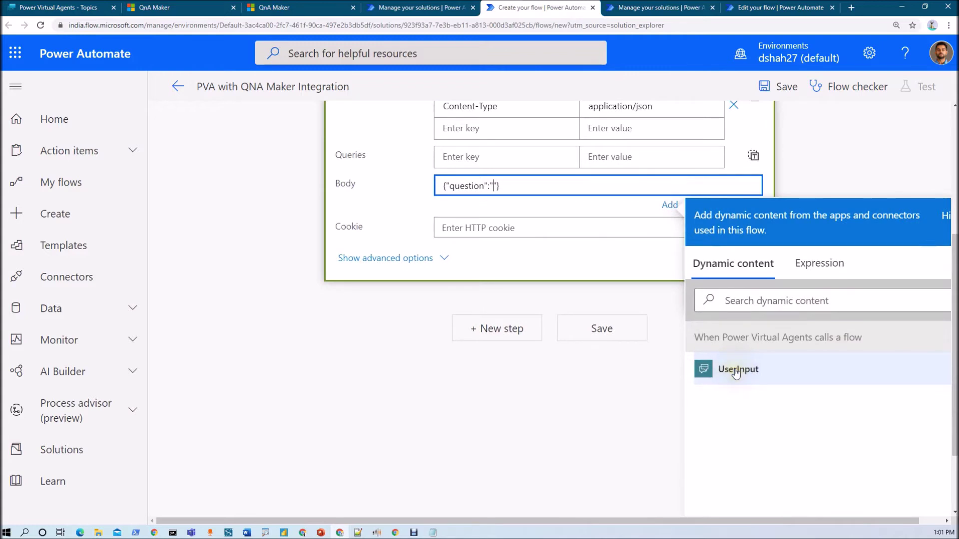
pyautogui.click(736, 369)
pyautogui.click(603, 186)
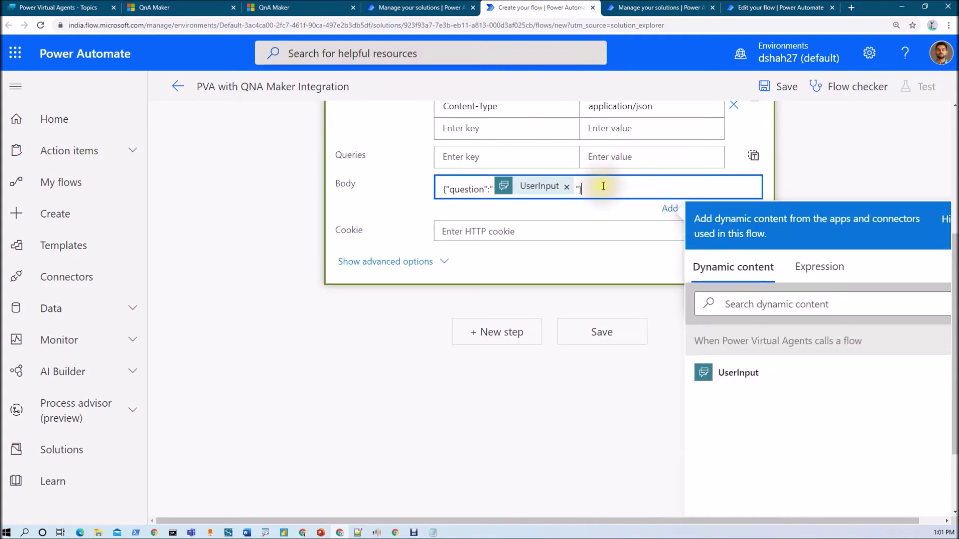
# Step: Replace the Notepad contents with the Postman HTTP request details, including the subscription key, from the QnA Maker managed (preview) knowledge base's deployment page
pyautogui.scroll(4, 603, 186)
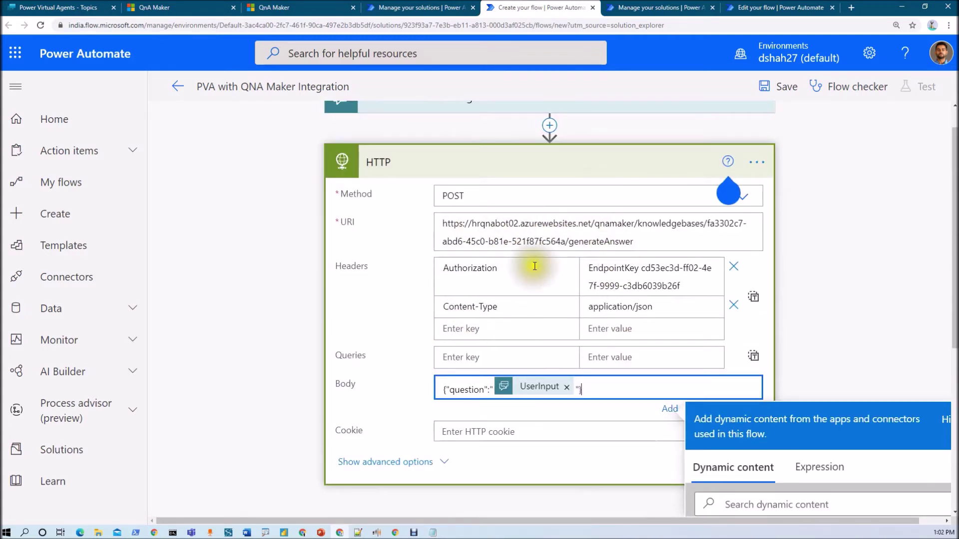
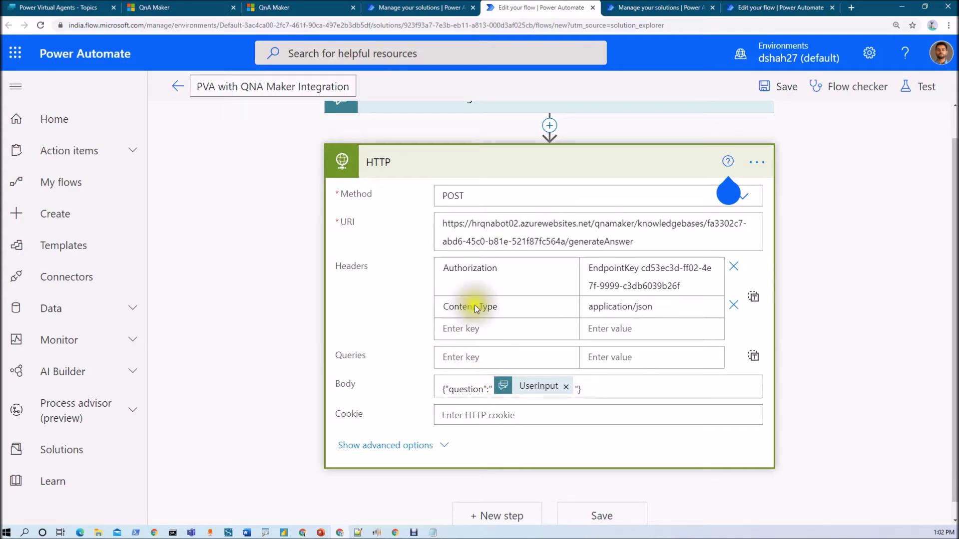
pyautogui.hotkey('alt', 'Tab')
pyautogui.click(398, 306)
pyautogui.hotkey('ctrl', '+')
pyautogui.hotkey('ctrl', '+')
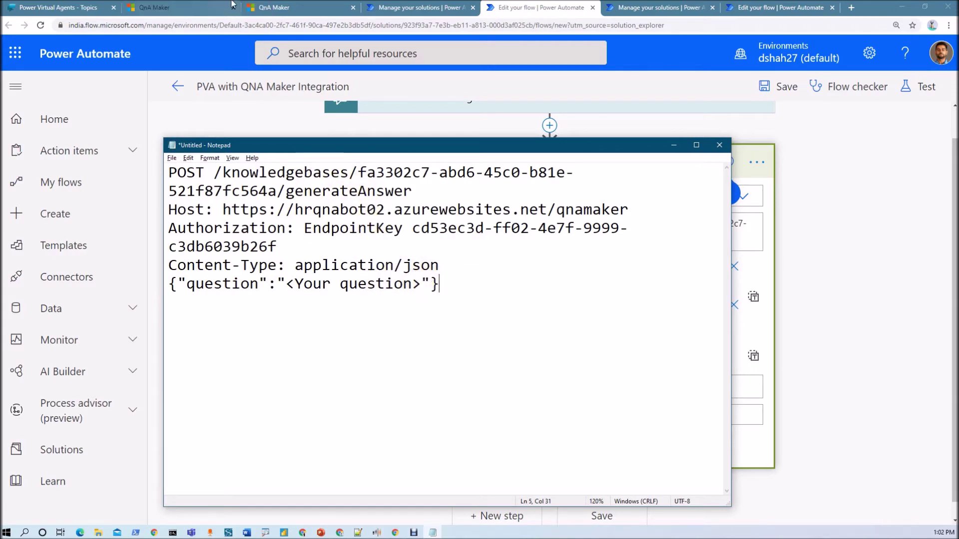
pyautogui.click(193, 9)
pyautogui.hotkey('ctrl', 'a')
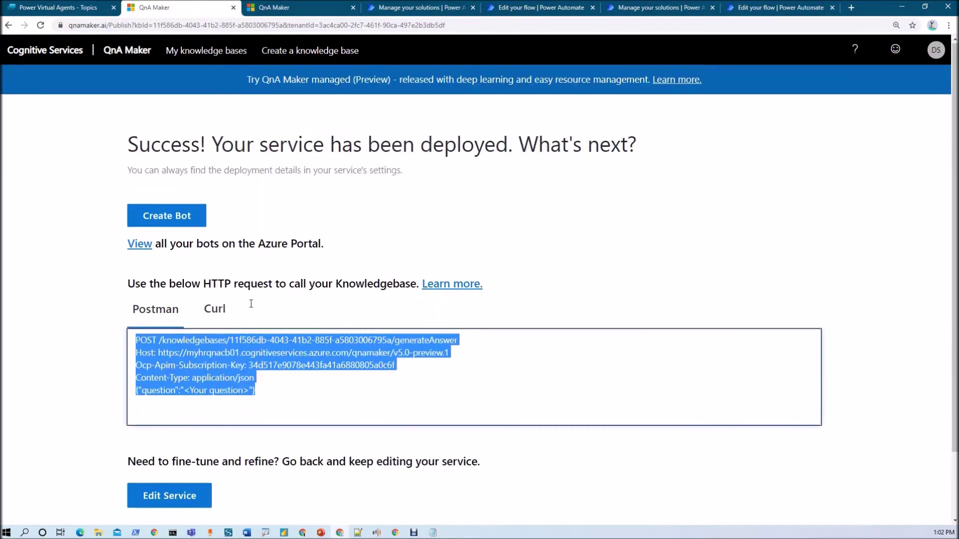
pyautogui.hotkey('ctrl', 'c')
pyautogui.hotkey('alt', 'Tab')
pyautogui.hotkey('ctrl', 'a')
pyautogui.hotkey('ctrl', 'v')
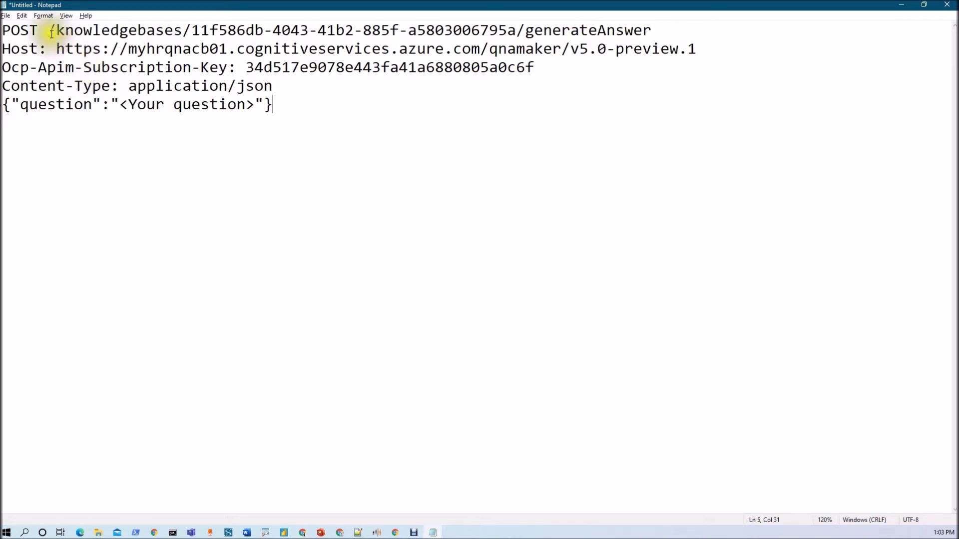
# Step: Append the POST line's /knowledgebases/…/generateAnswer path to the Host URL in Notepad and compare the full URL with the flow's HTTP URI
pyautogui.moveTo(56, 49); pyautogui.dragTo(696, 44)
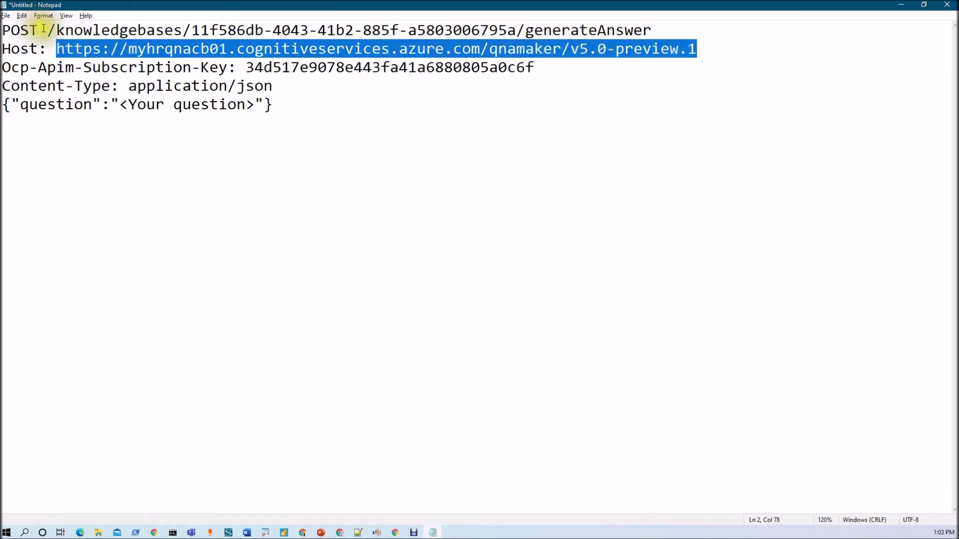
pyautogui.moveTo(50, 30); pyautogui.dragTo(689, 37)
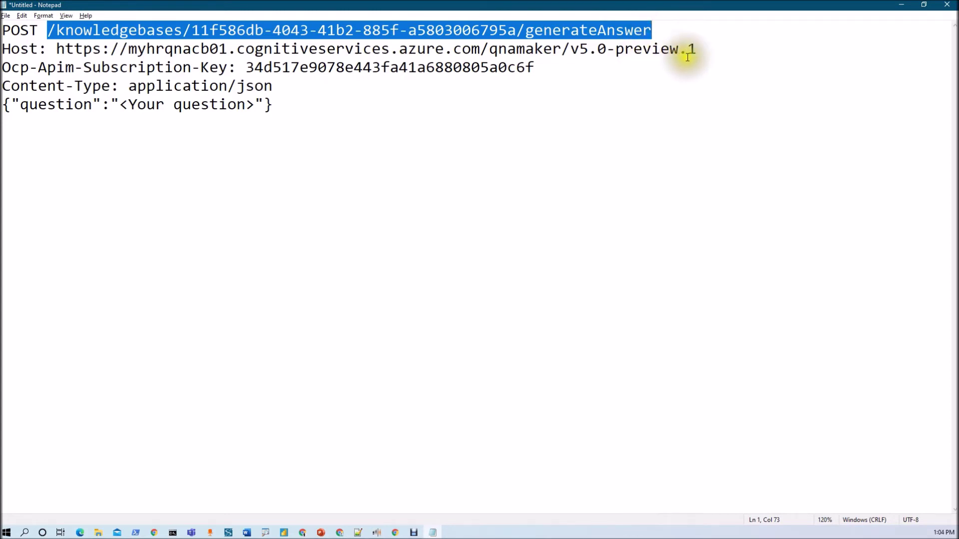
pyautogui.click(720, 50)
pyautogui.hotkey('ctrl', 'v')
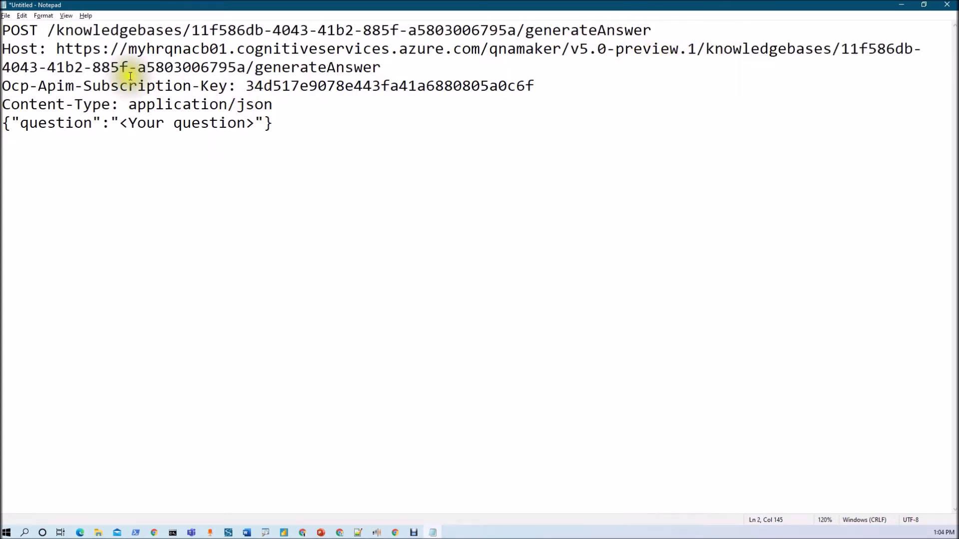
pyautogui.moveTo(56, 49); pyautogui.dragTo(389, 65)
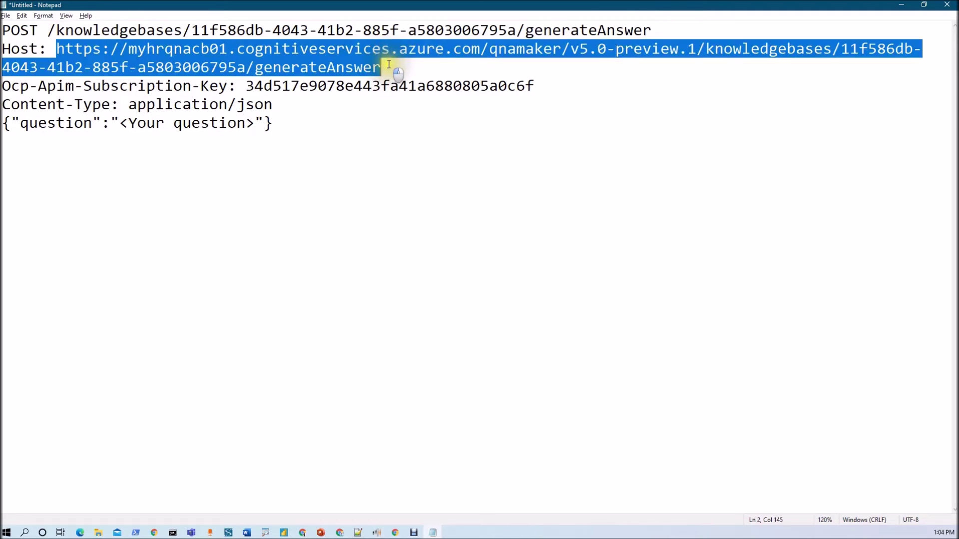
pyautogui.hotkey('alt', 'Tab')
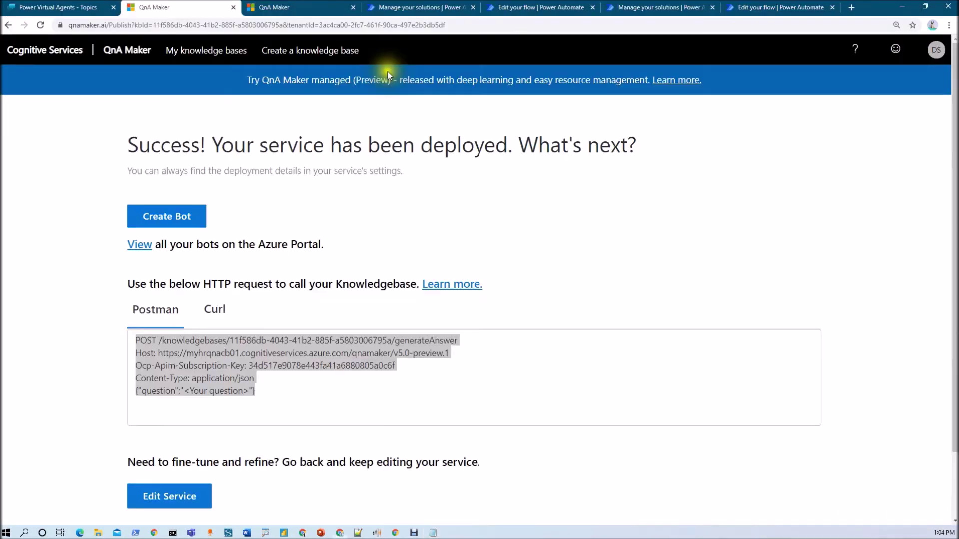
pyautogui.click(502, 7)
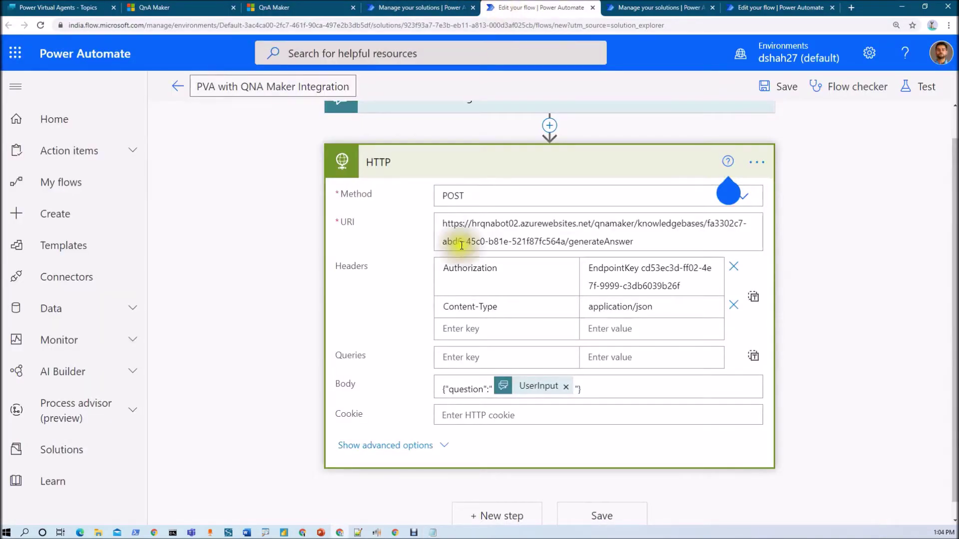
pyautogui.hotkey('alt', 'Tab')
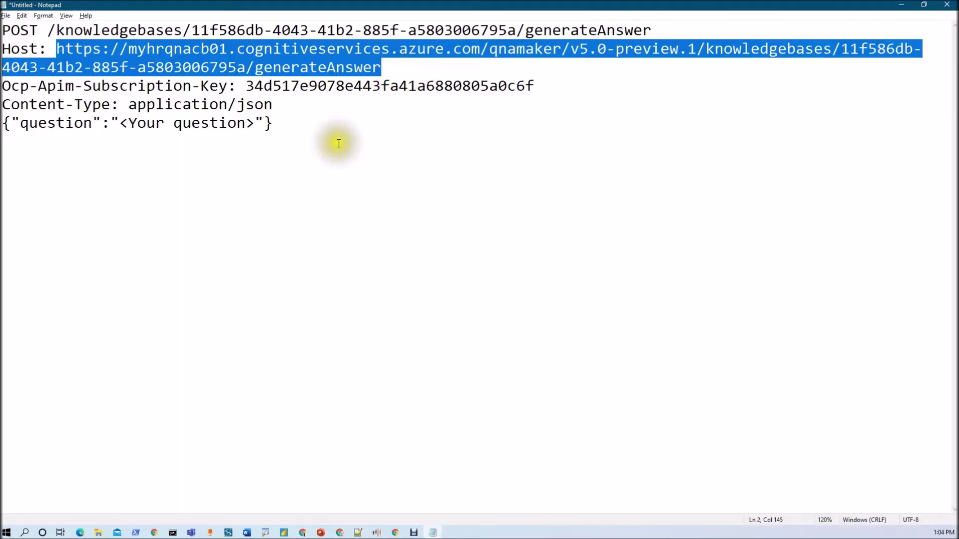
# Step: Try replacing the Authorization header key in the HTTP action with Ocp-Apim-Subscription-Key, copied from Notepad
pyautogui.click(230, 86)
pyautogui.moveTo(230, 86); pyautogui.dragTo(3, 98)
pyautogui.hotkey('alt', 'Tab')
pyautogui.hotkey('alt', 'Tab')
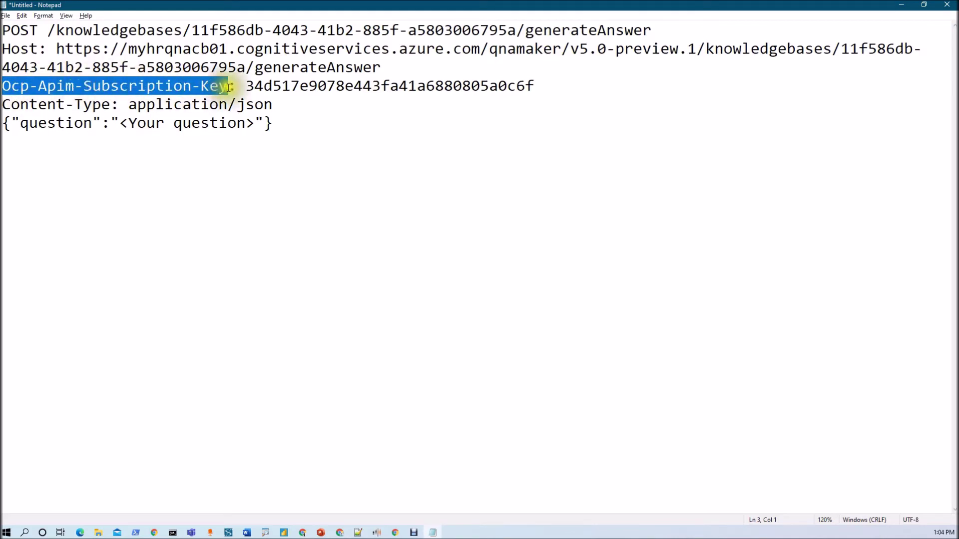
pyautogui.hotkey('alt', 'Tab')
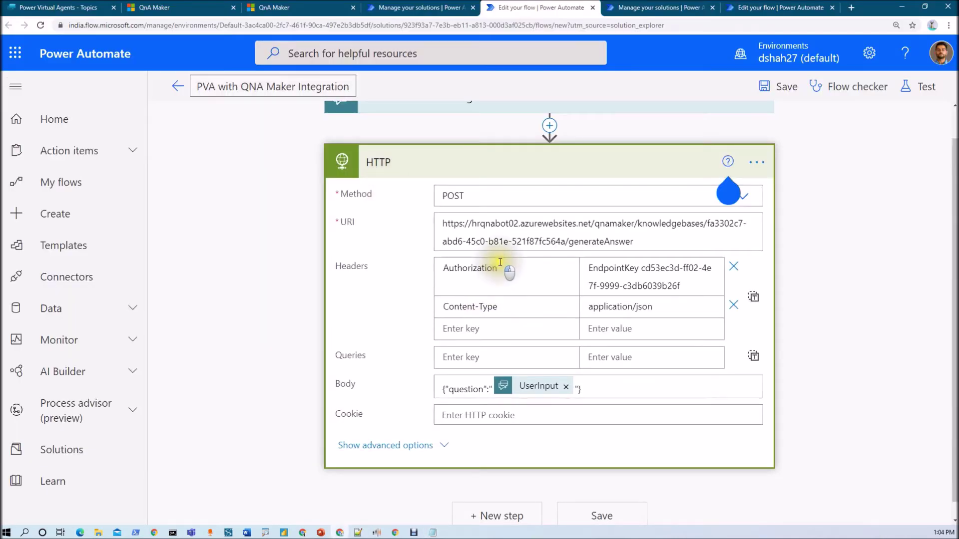
pyautogui.doubleClick(452, 268)
pyautogui.hotkey('alt', 'Tab')
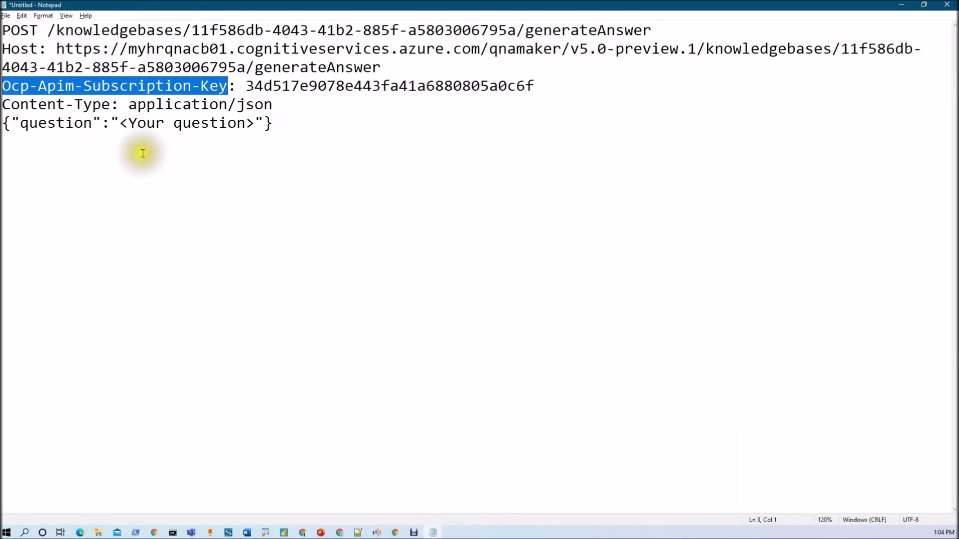
pyautogui.hotkey('alt', 'Tab')
pyautogui.click(515, 271)
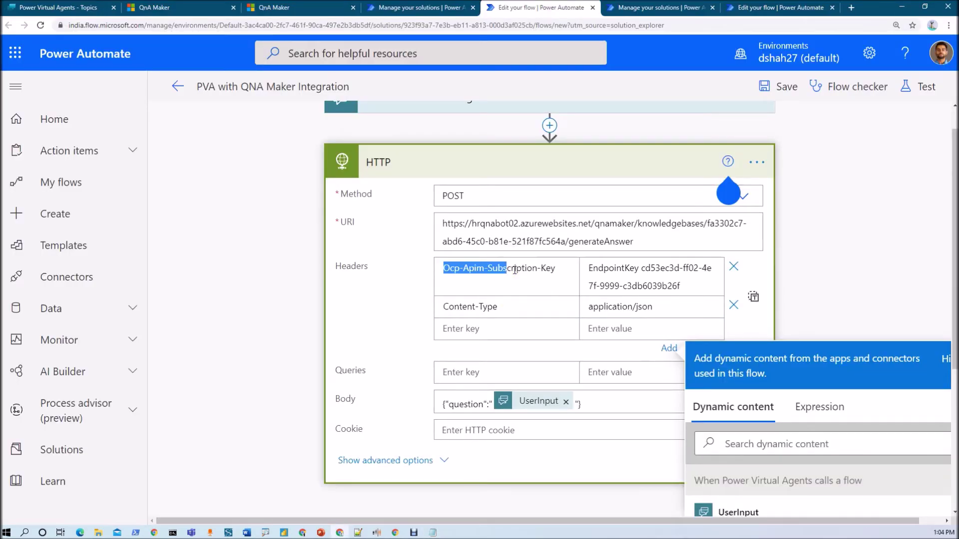
# Step: Select the subscription key's value in Notepad, and undo the first header key change in the HTTP action to restore Authorization
pyautogui.hotkey('alt', 'Tab')
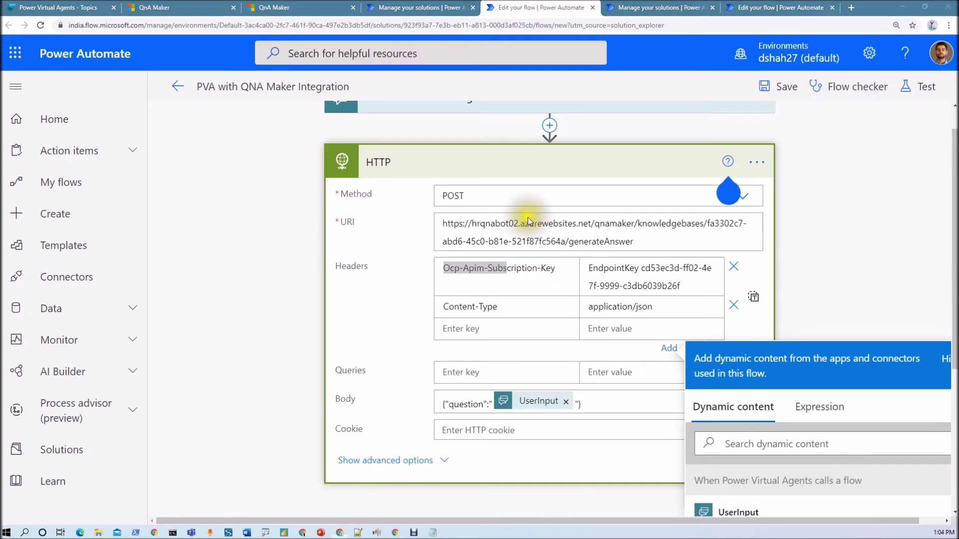
pyautogui.moveTo(246, 85); pyautogui.dragTo(569, 85)
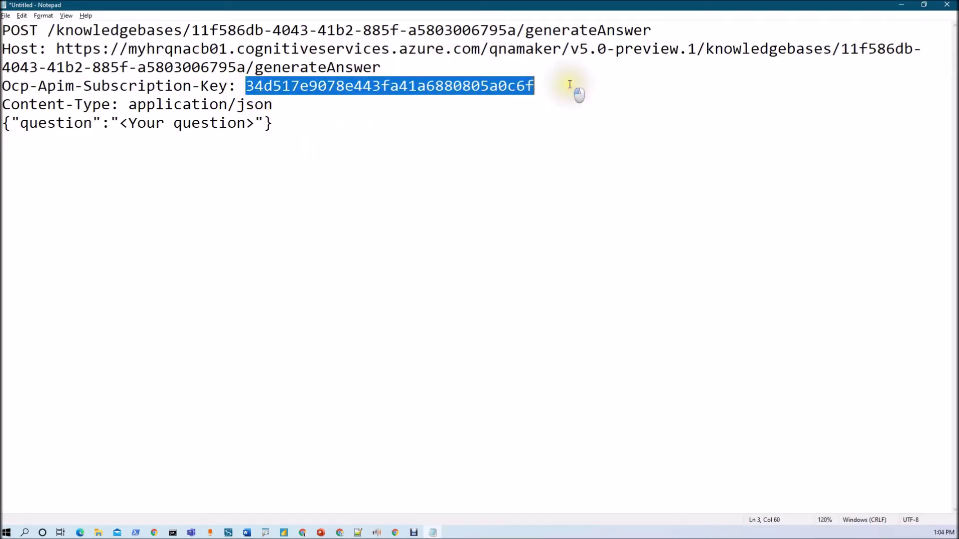
pyautogui.hotkey('alt', 'Tab')
pyautogui.click(524, 288)
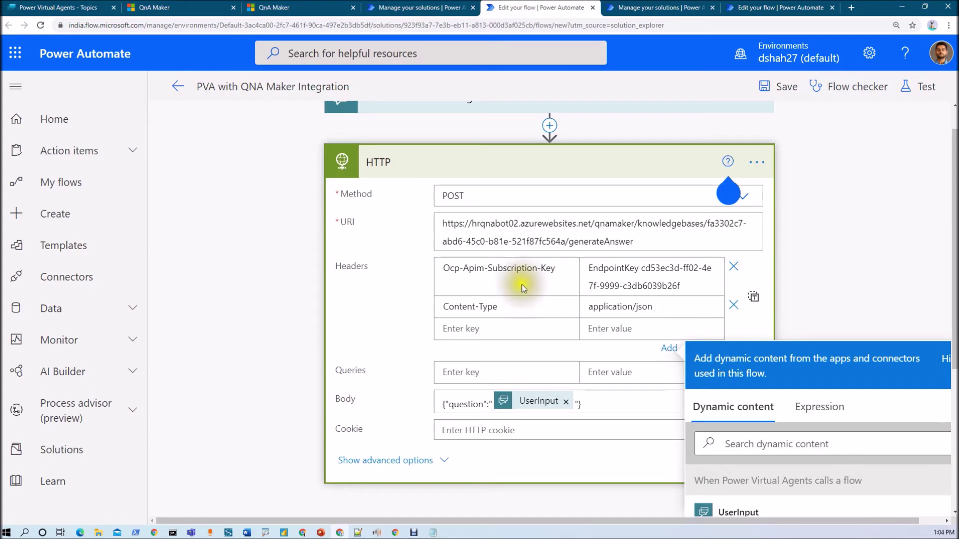
pyautogui.moveTo(520, 287); pyautogui.dragTo(529, 267)
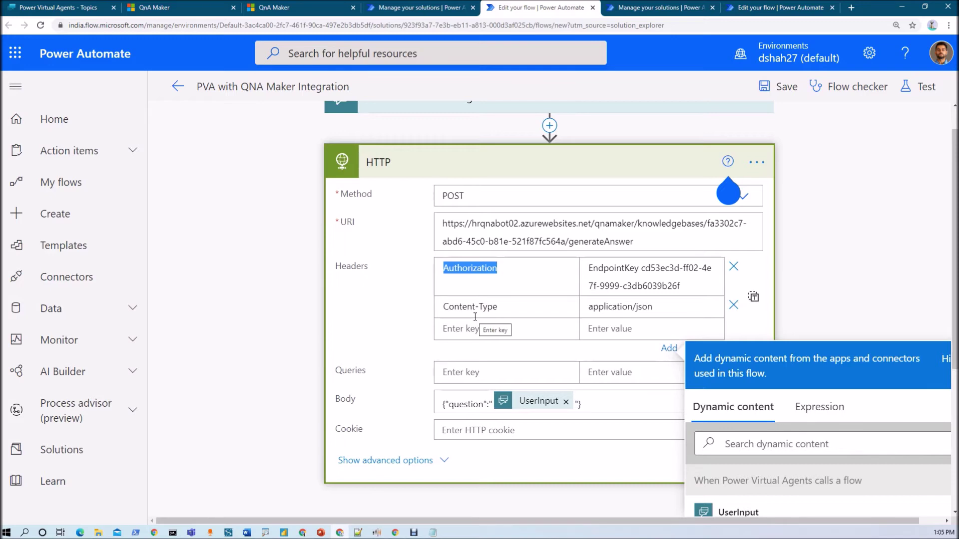
pyautogui.click(804, 295)
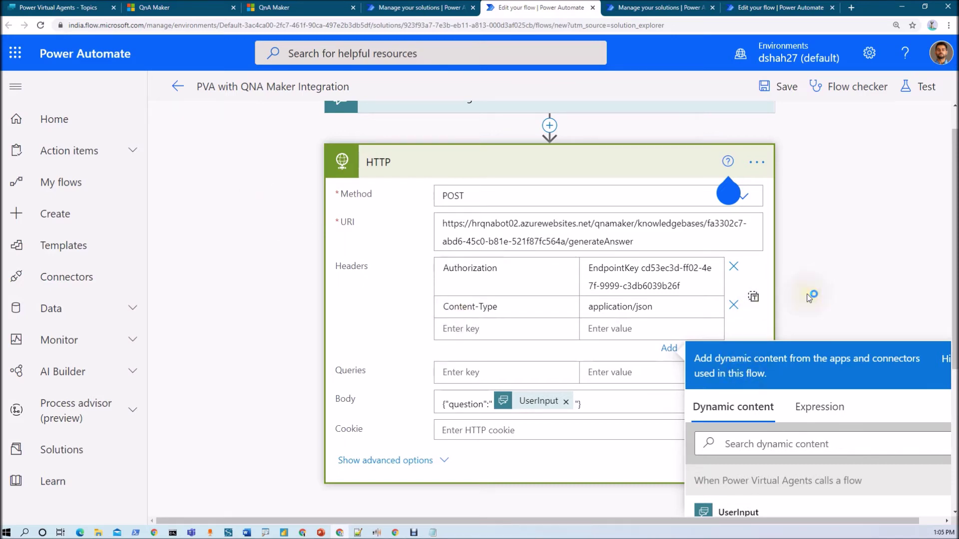
pyautogui.click(519, 293)
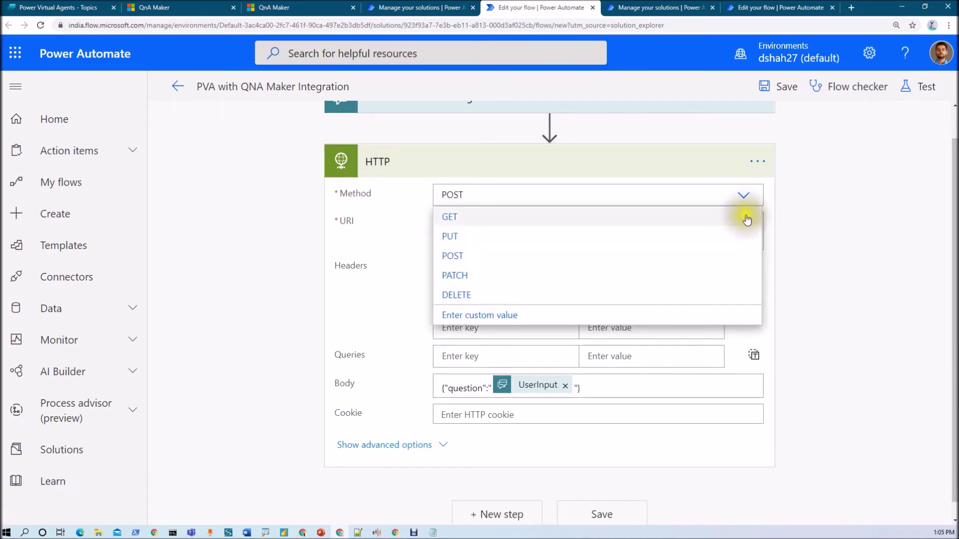
pyautogui.click(436, 192)
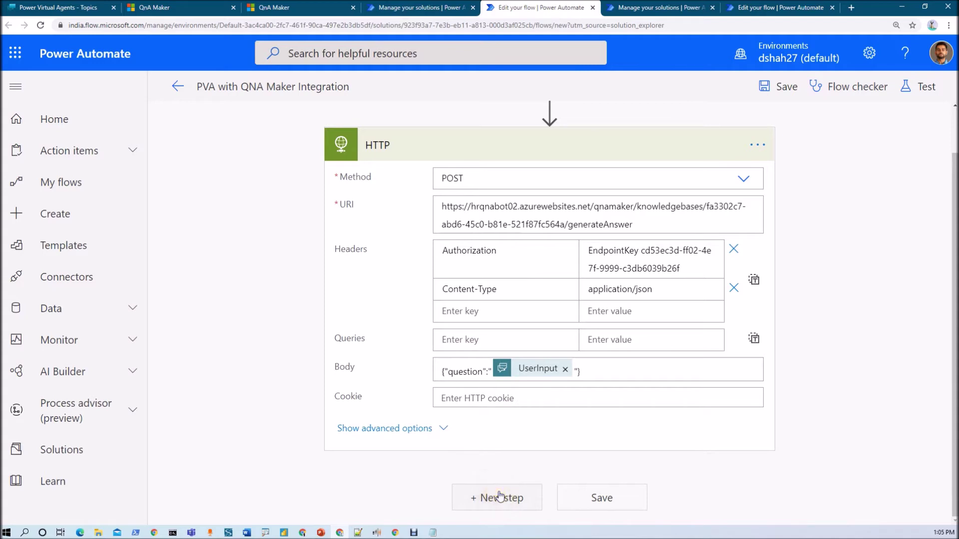
# Step: Add an Initialize variable action after the HTTP action, with the name QnAAnswer and type String
pyautogui.click(480, 507)
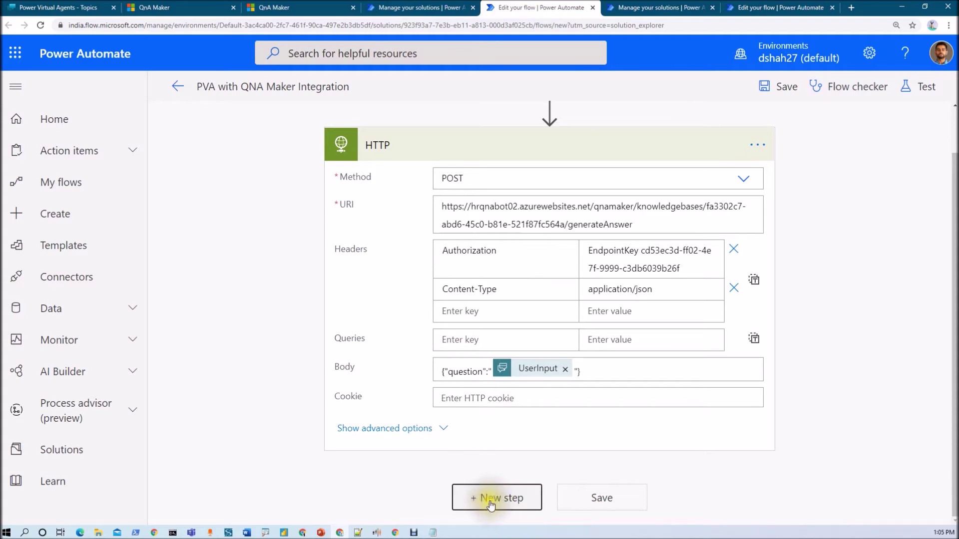
pyautogui.click(491, 502)
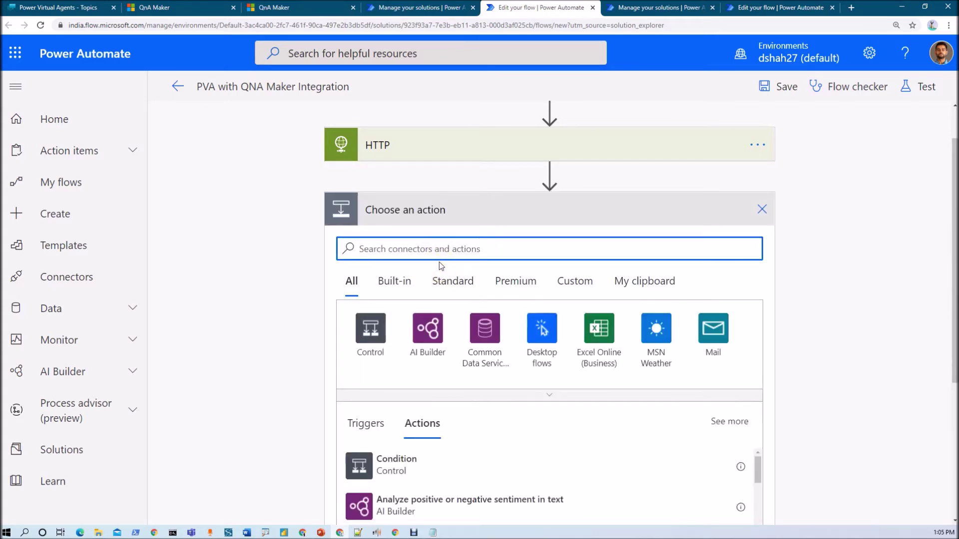
pyautogui.write('init')
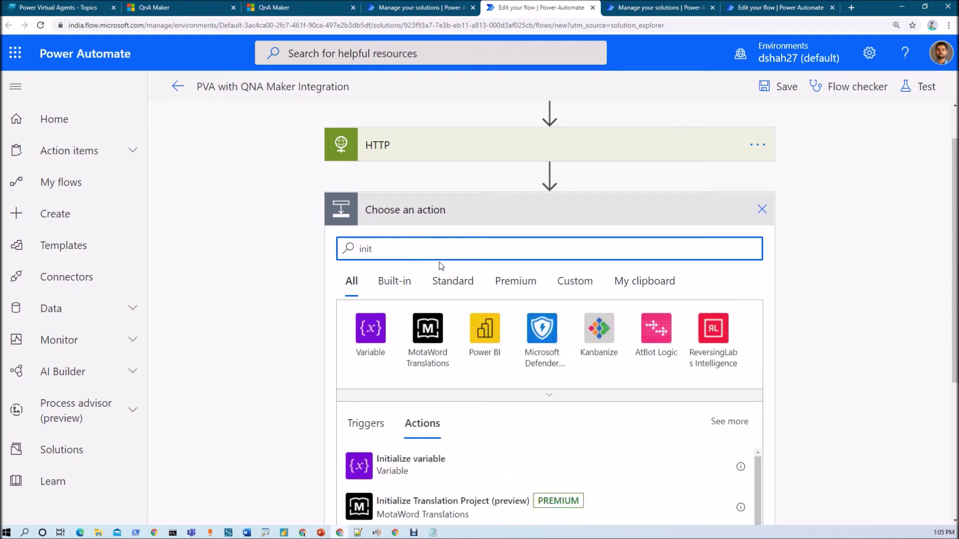
pyautogui.click(400, 462)
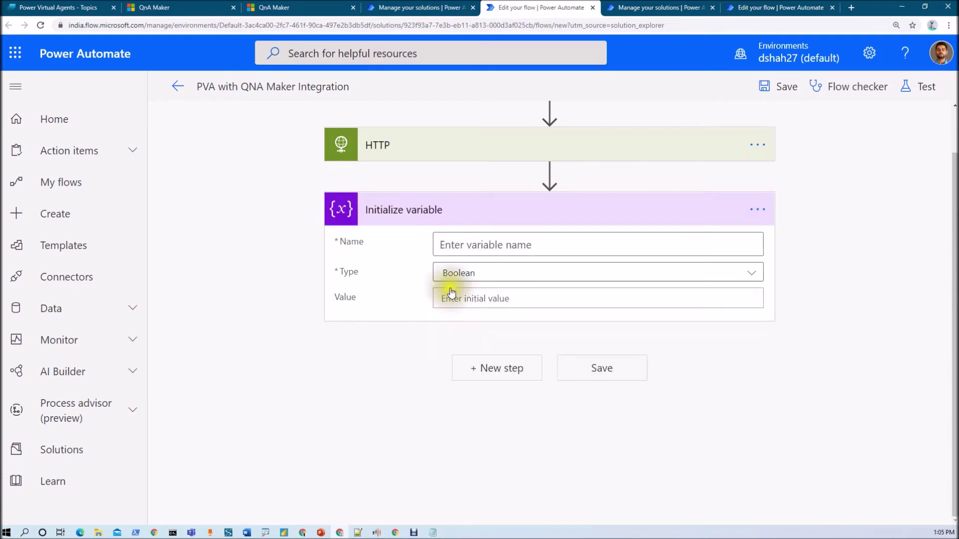
pyautogui.click(470, 246)
pyautogui.write('QnAAnswer')
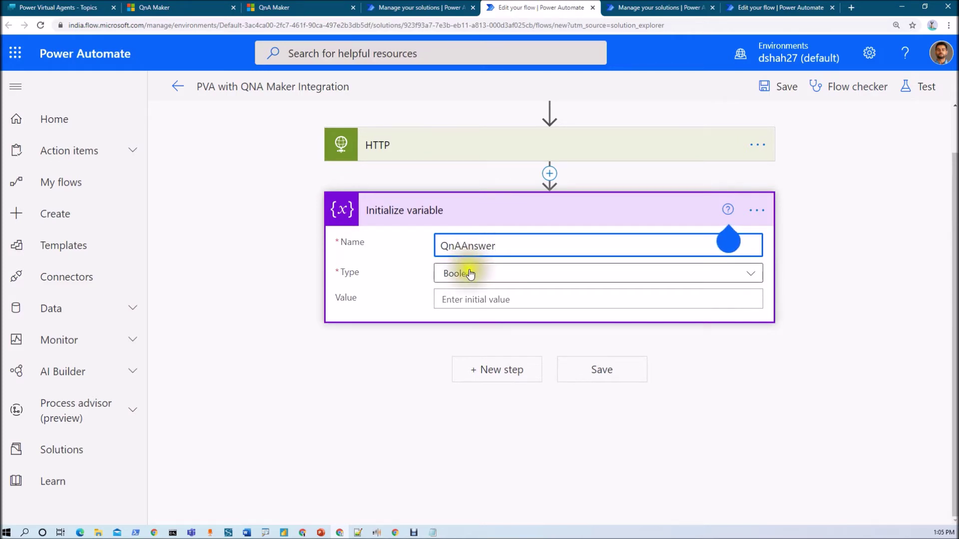
pyautogui.click(462, 274)
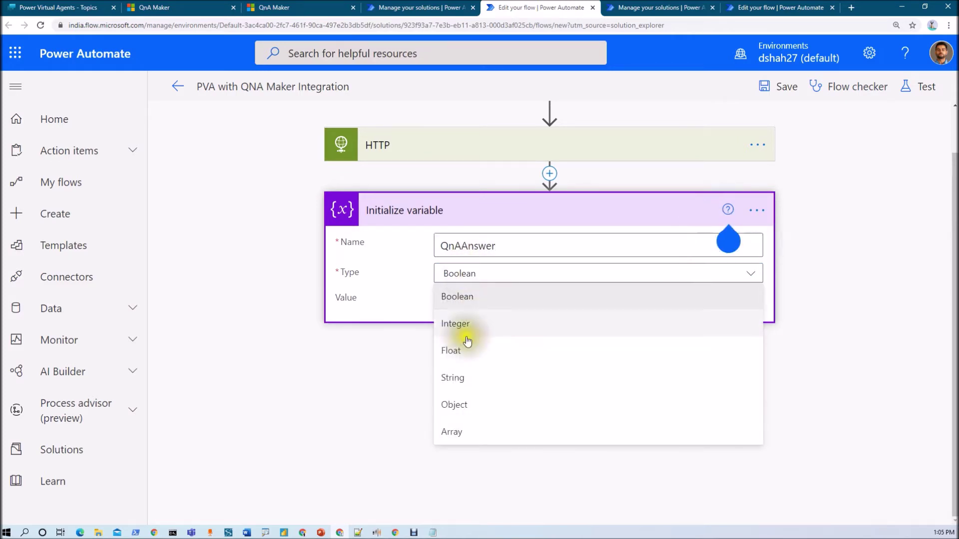
pyautogui.click(464, 378)
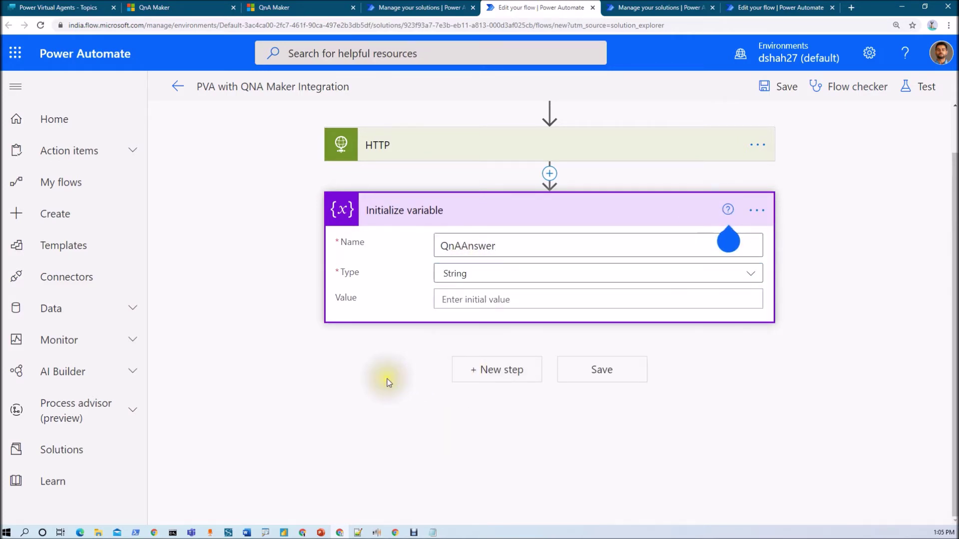
# Step: Add an Apply to each loop after the variable and set its input to the expression body('HTTP')?['answers']
pyautogui.click(477, 373)
pyautogui.scroll(-3, 422, 340)
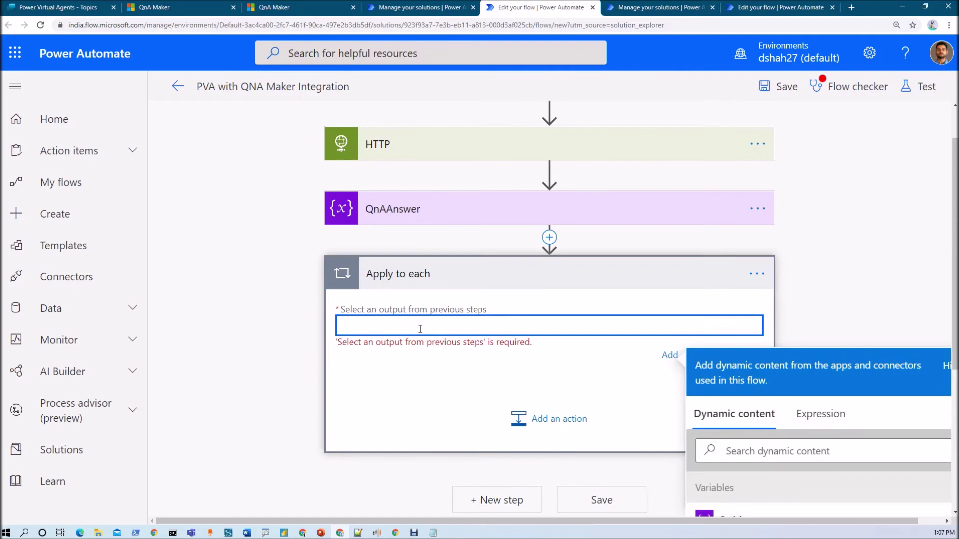
pyautogui.scroll(-1, 443, 344)
pyautogui.scroll(-2, 443, 344)
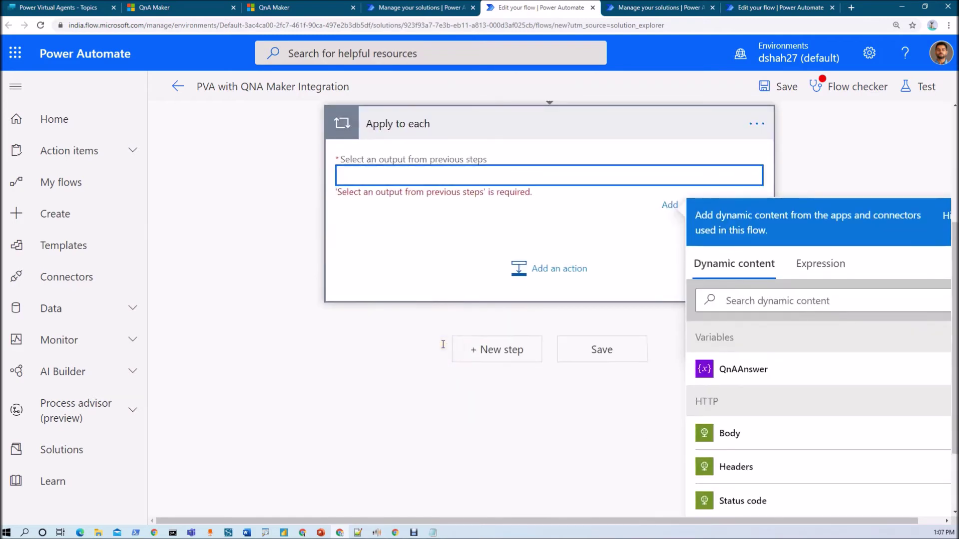
pyautogui.scroll(4, 443, 344)
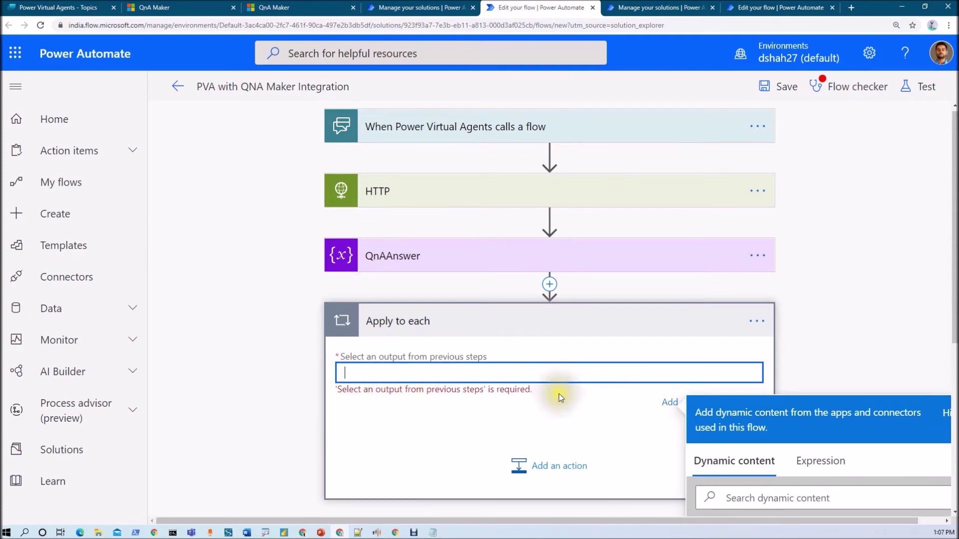
pyautogui.scroll(-5, 806, 241)
pyautogui.click(814, 218)
pyautogui.click(749, 250)
pyautogui.write("body('HTTP')?['answers']")
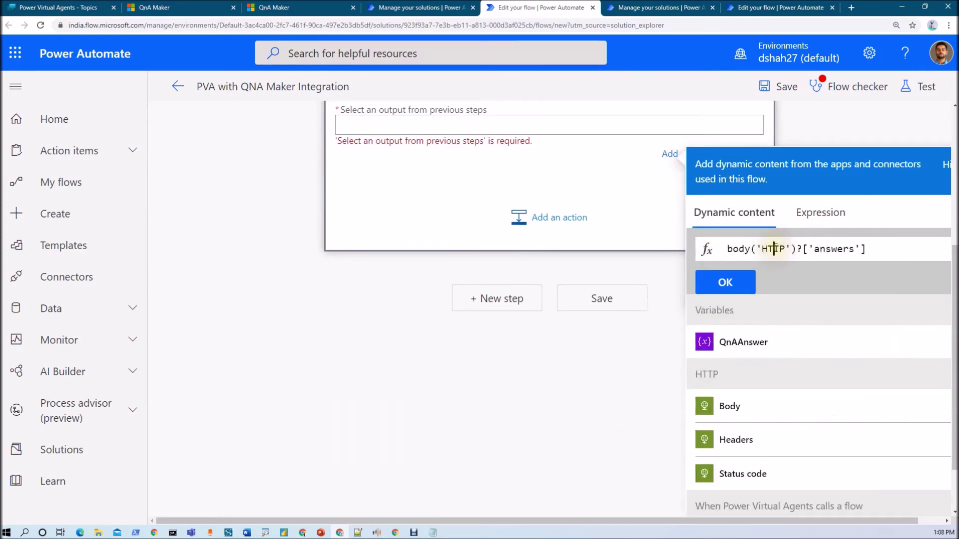
pyautogui.click(738, 293)
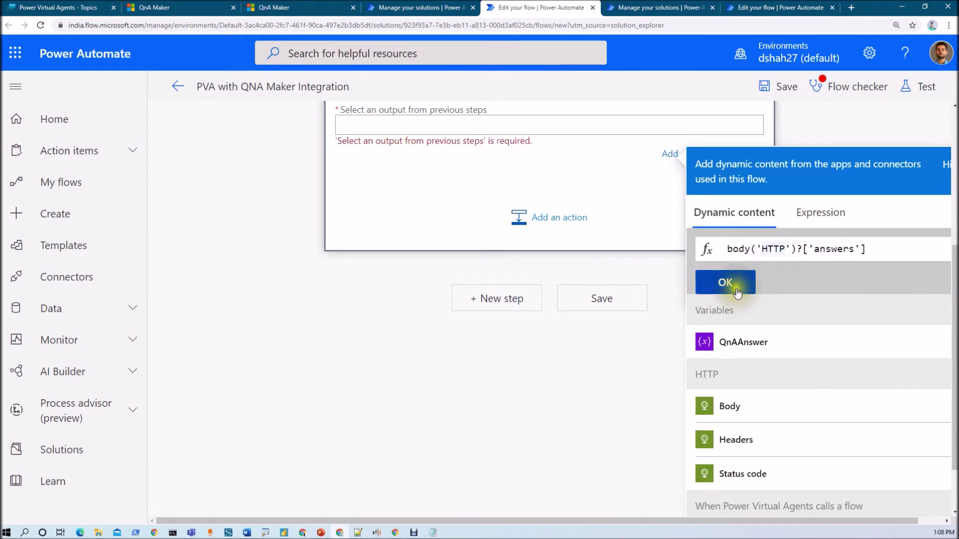
# Step: Add a Set variable action inside the Apply to each loop for QnAAnswer, with Current item as its value
pyautogui.click(515, 215)
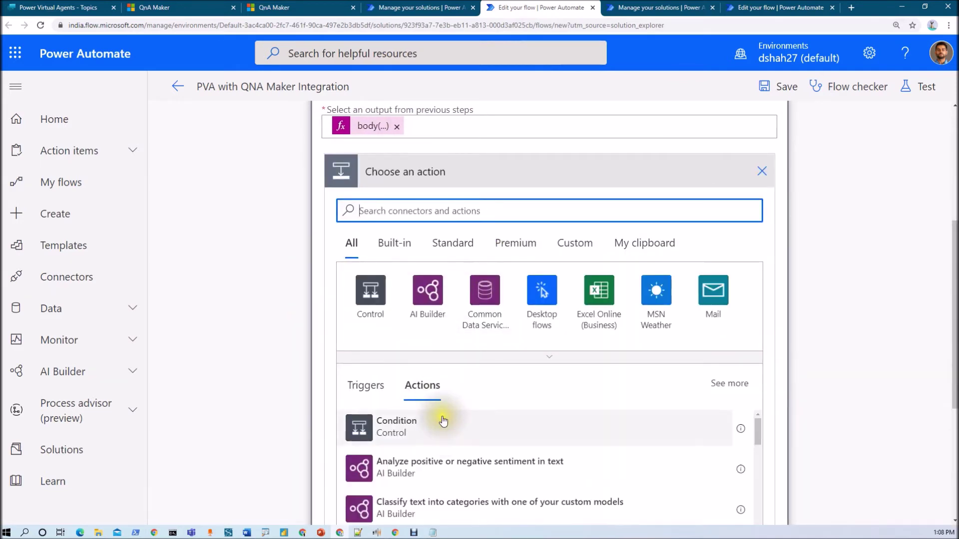
pyautogui.write('set')
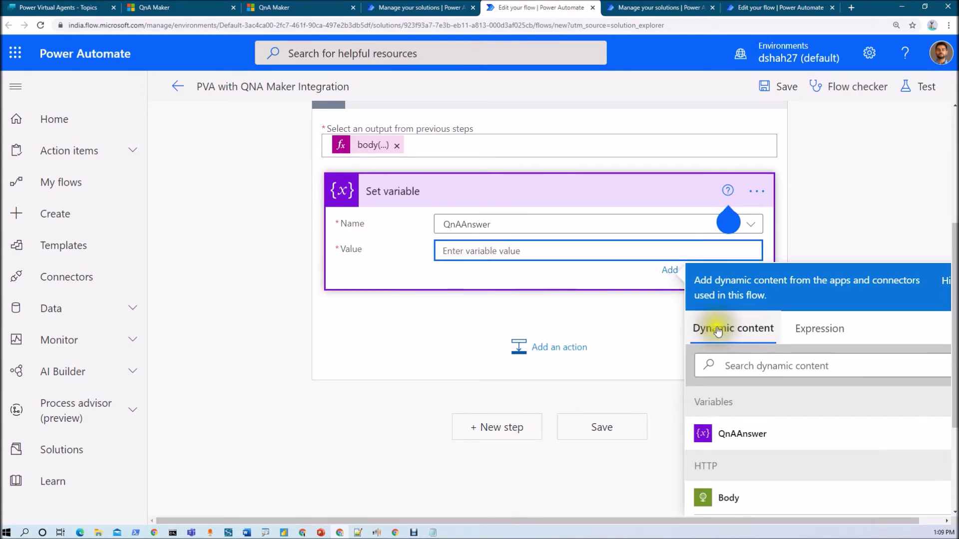
pyautogui.click(805, 335)
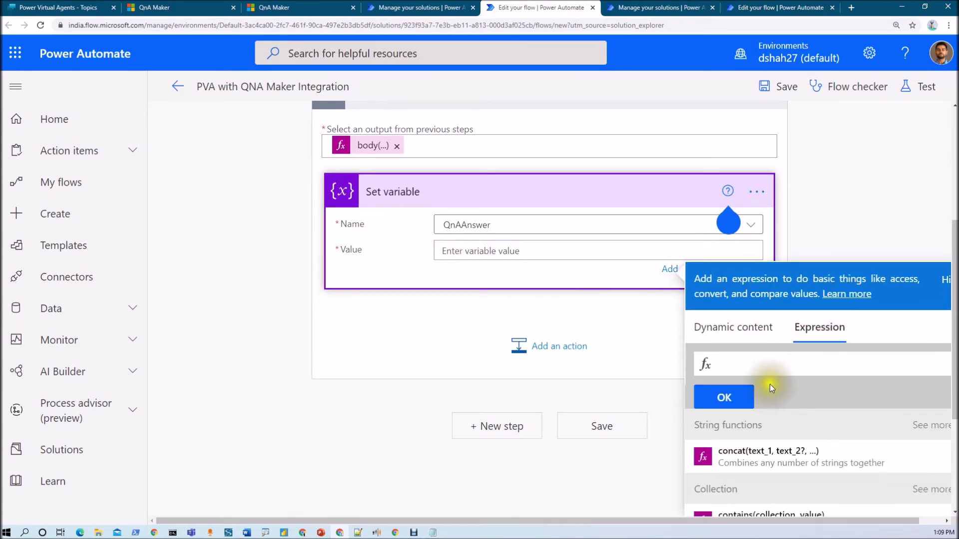
pyautogui.scroll(-10, 769, 385)
pyautogui.click(722, 499)
pyautogui.scroll(2, 535, 251)
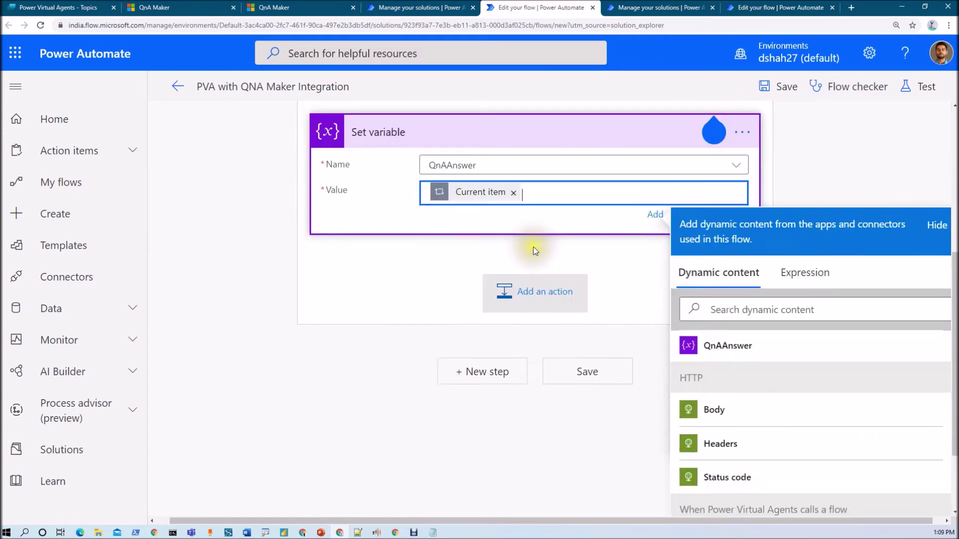
pyautogui.scroll(2, 535, 251)
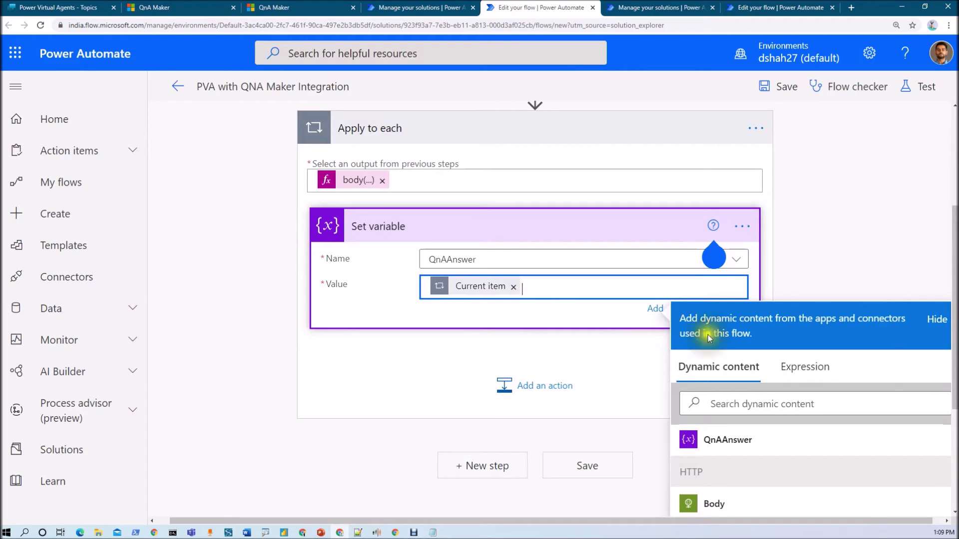
# Step: Replace the Set variable action's value with the expression items('Apply_to_each')['answer']
pyautogui.click(805, 366)
pyautogui.click(735, 399)
pyautogui.write("items('Apply_to_each')['answer")
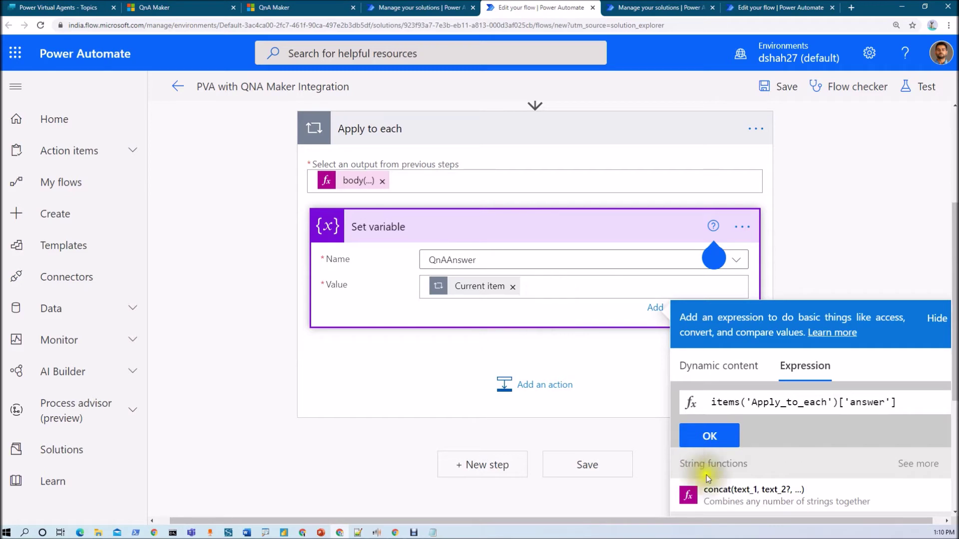
pyautogui.click(721, 439)
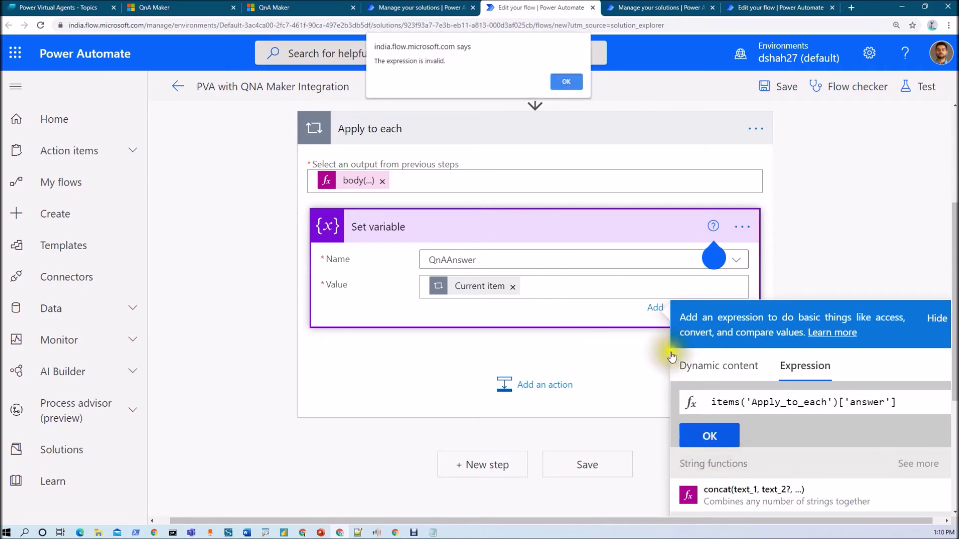
pyautogui.press('Return')
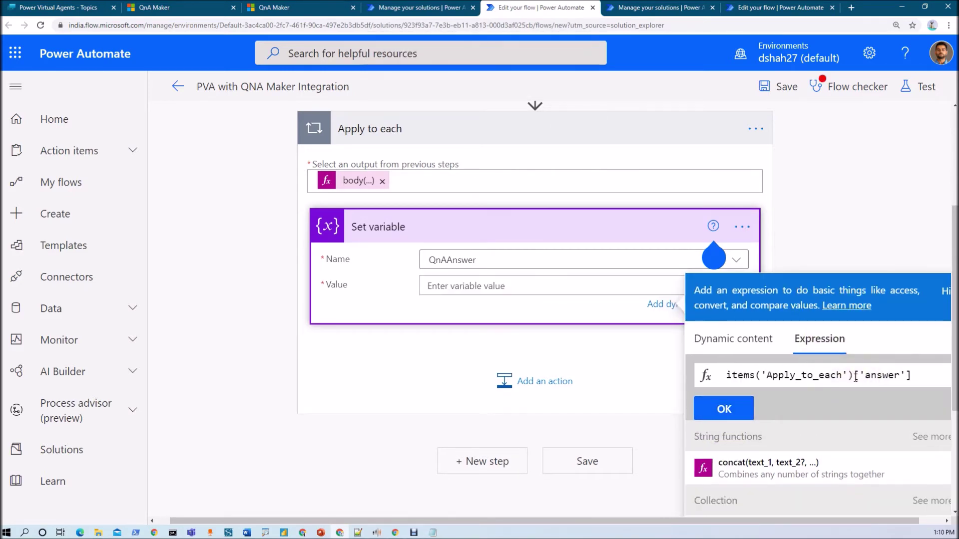
pyautogui.click(724, 409)
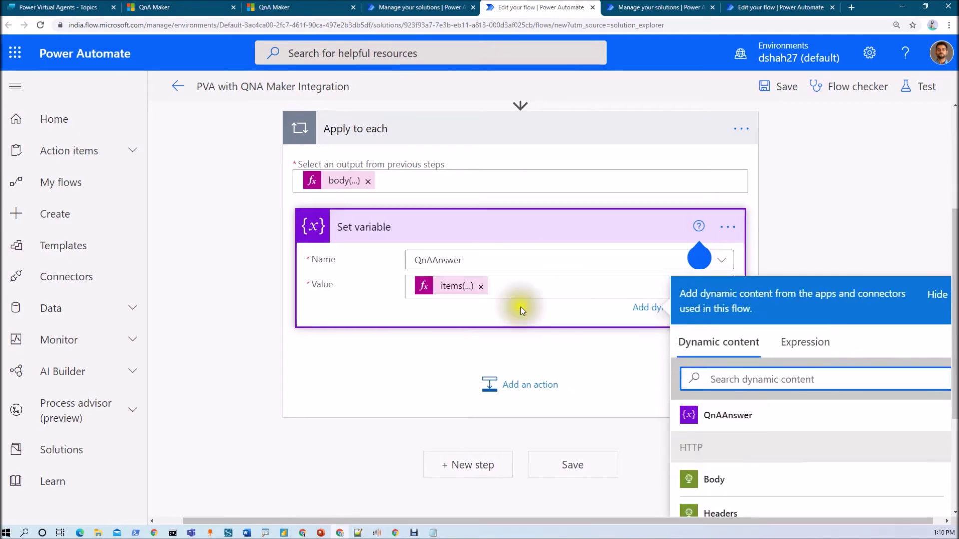
# Step: Add a Return value(s) to Power Virtual Agents action after the Apply to each loop
pyautogui.scroll(-2, 443, 309)
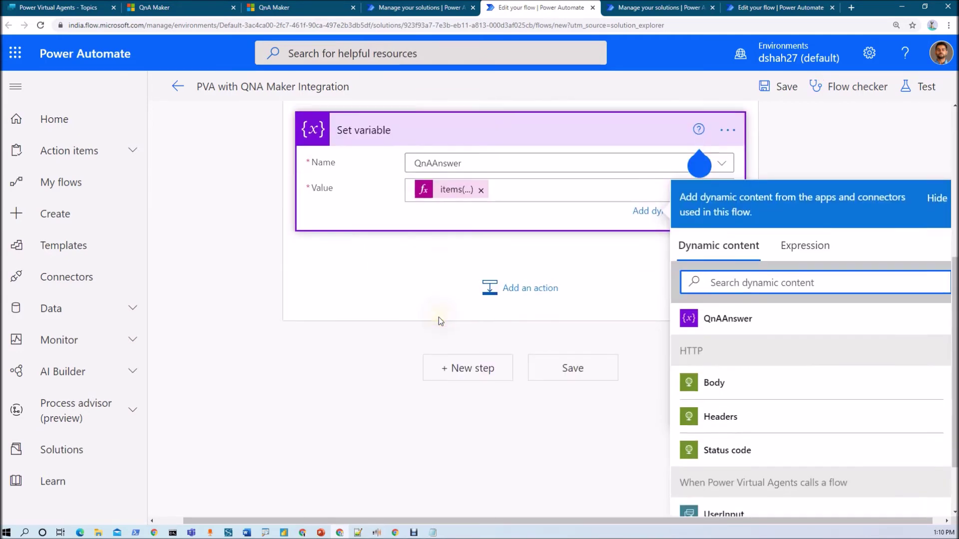
pyautogui.click(467, 365)
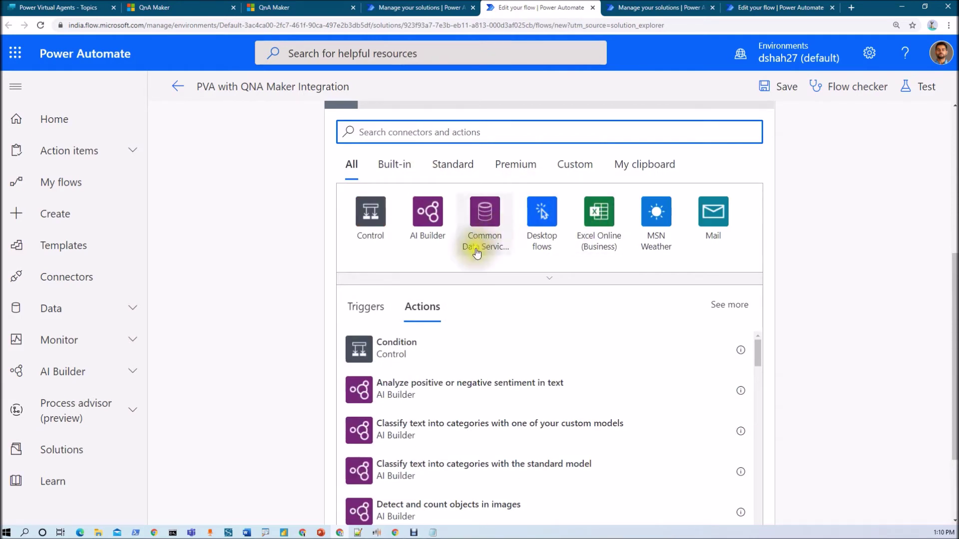
pyautogui.click(449, 131)
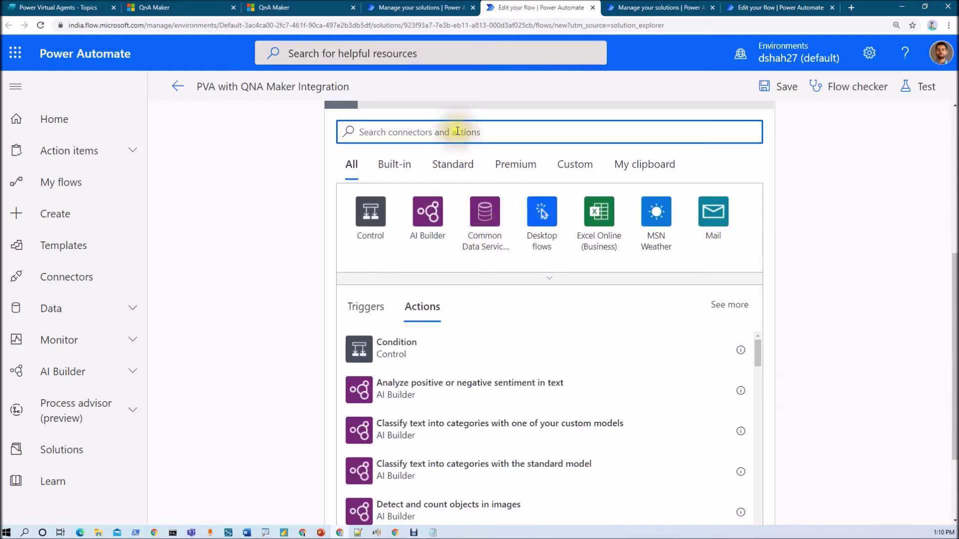
pyautogui.write('power')
pyautogui.click(472, 445)
# Step: Add a text output named QnAAnswer that returns the QnAAnswer variable, and save the flow
pyautogui.click(405, 399)
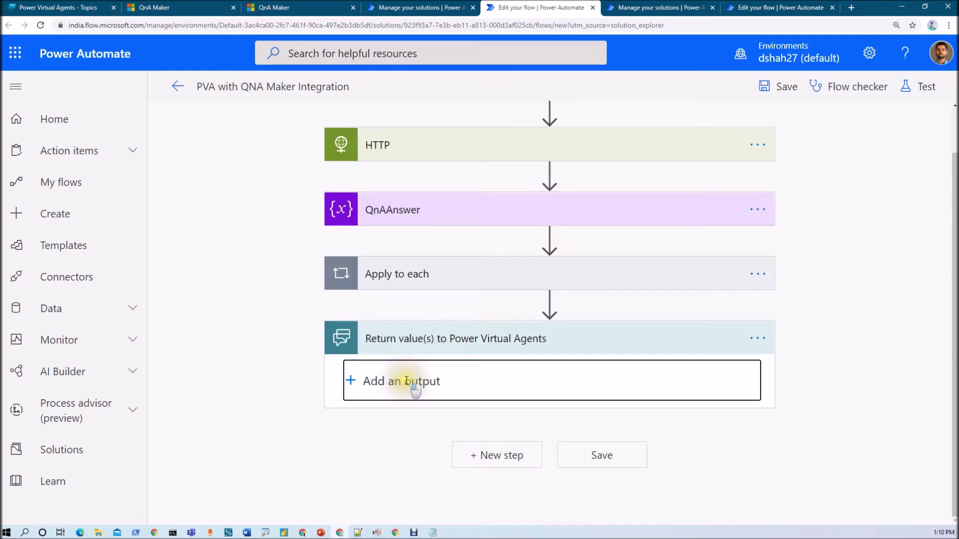
pyautogui.click(370, 412)
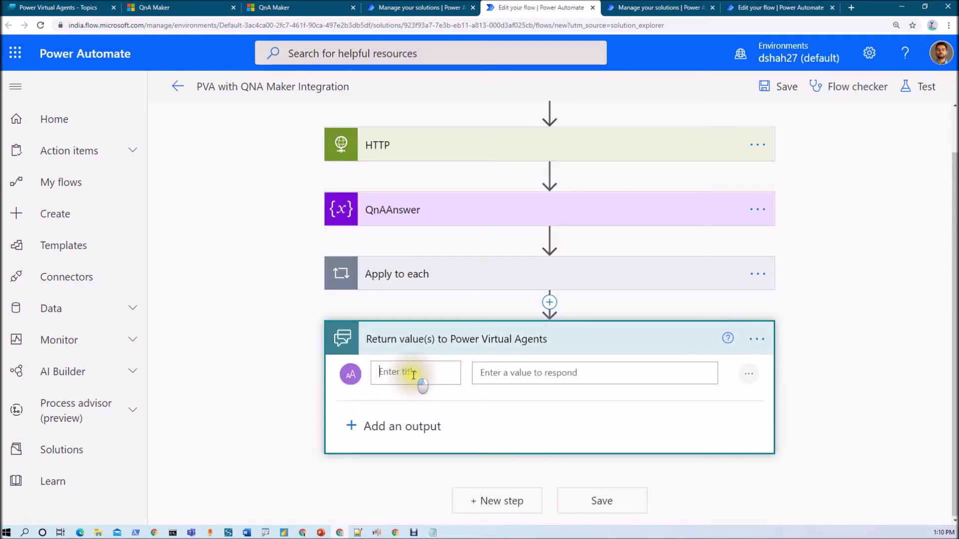
pyautogui.write('QnAAnswer')
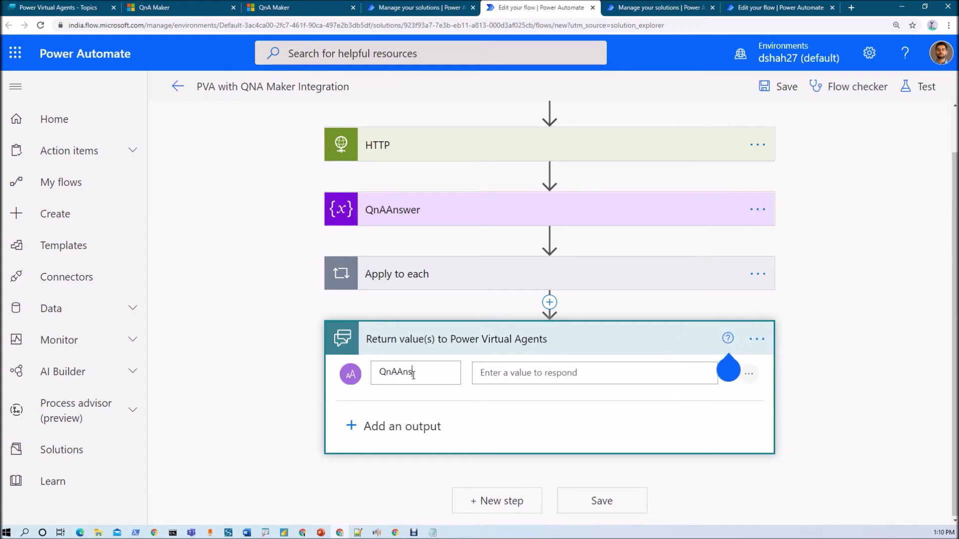
pyautogui.click(493, 373)
pyautogui.click(747, 355)
pyautogui.click(784, 90)
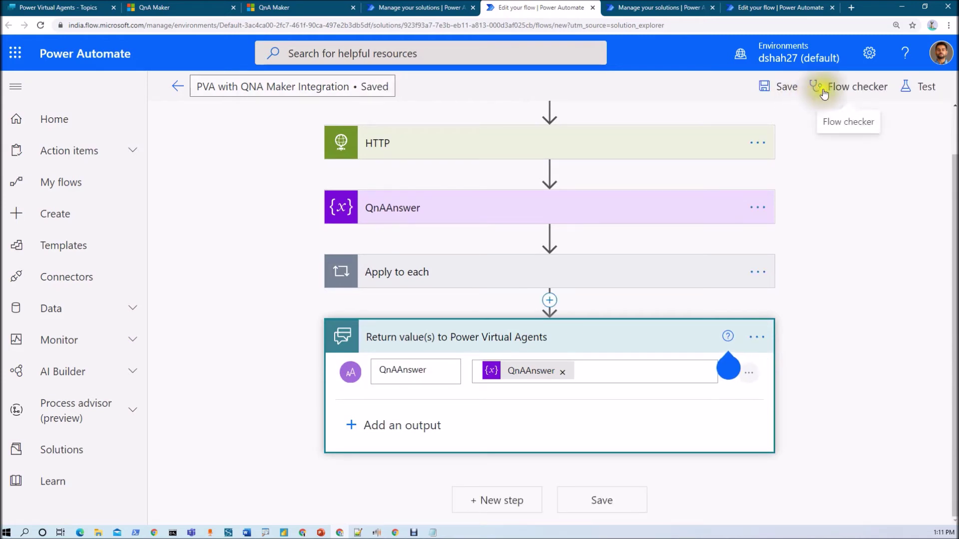
# Step: Try a manual test run of the flow with the UserInput "How many leaves can i take?"
pyautogui.click(913, 90)
pyautogui.click(738, 126)
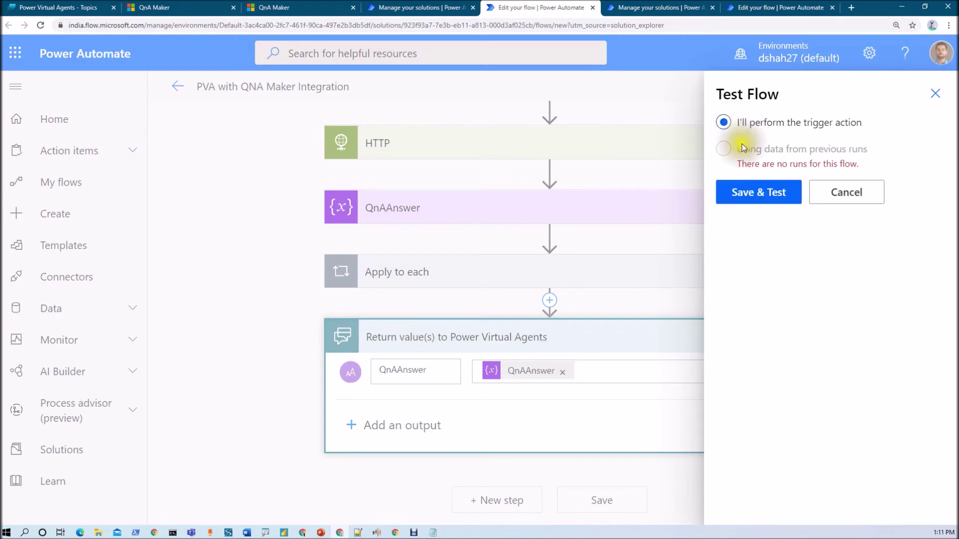
pyautogui.click(771, 199)
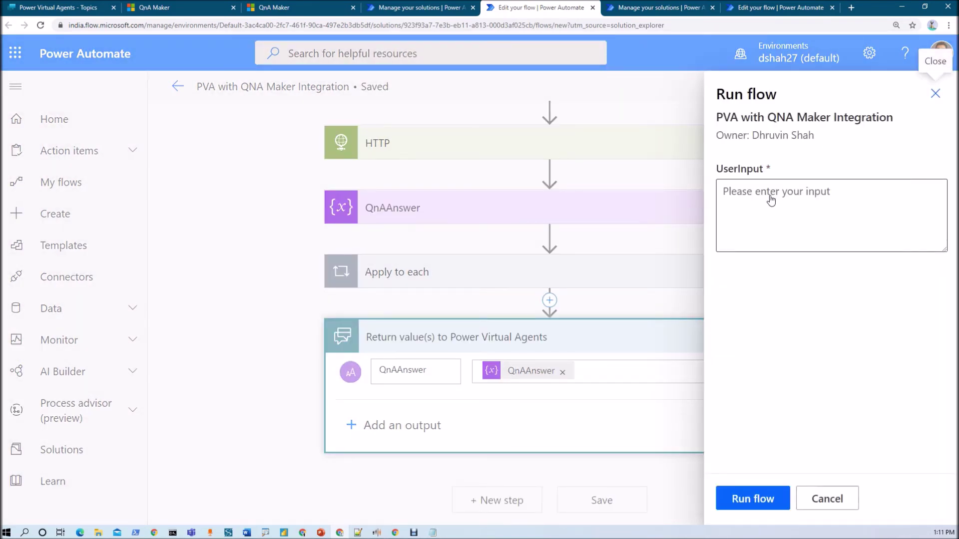
pyautogui.click(771, 200)
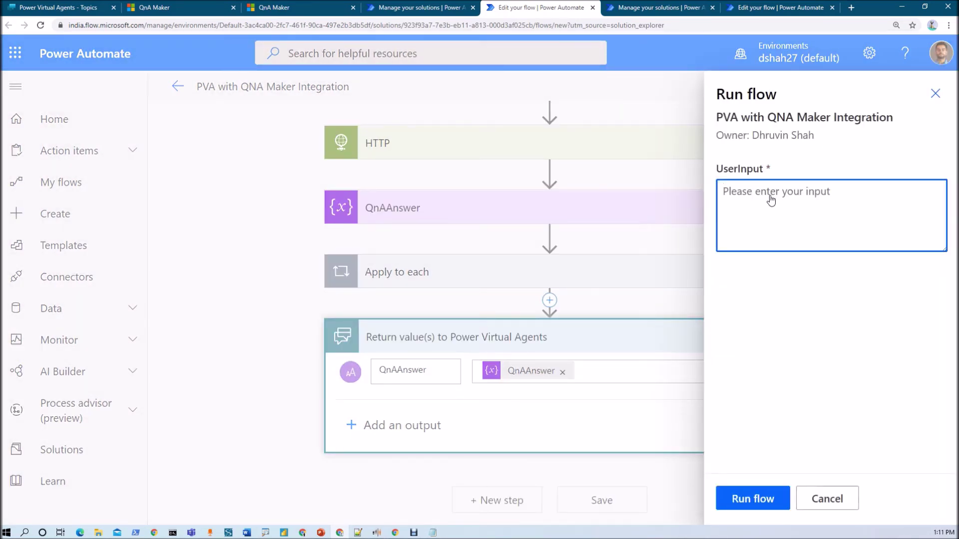
pyautogui.press('BackSpace')
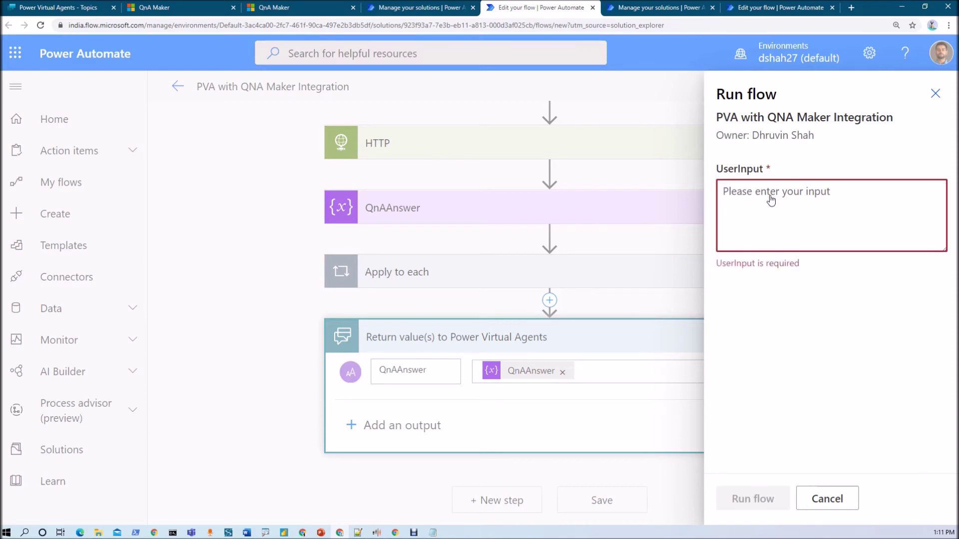
pyautogui.write('How many')
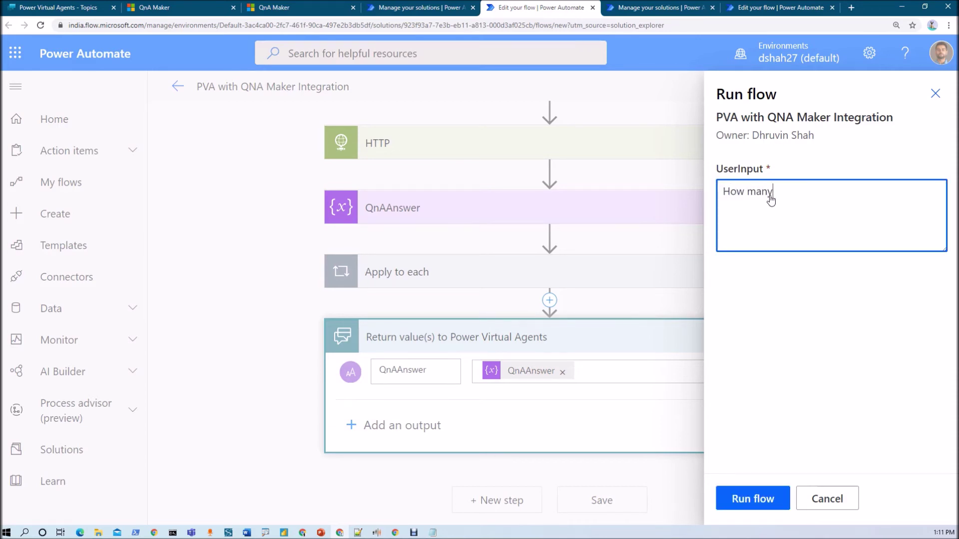
pyautogui.write(' leaves can i take?')
pyautogui.click(739, 497)
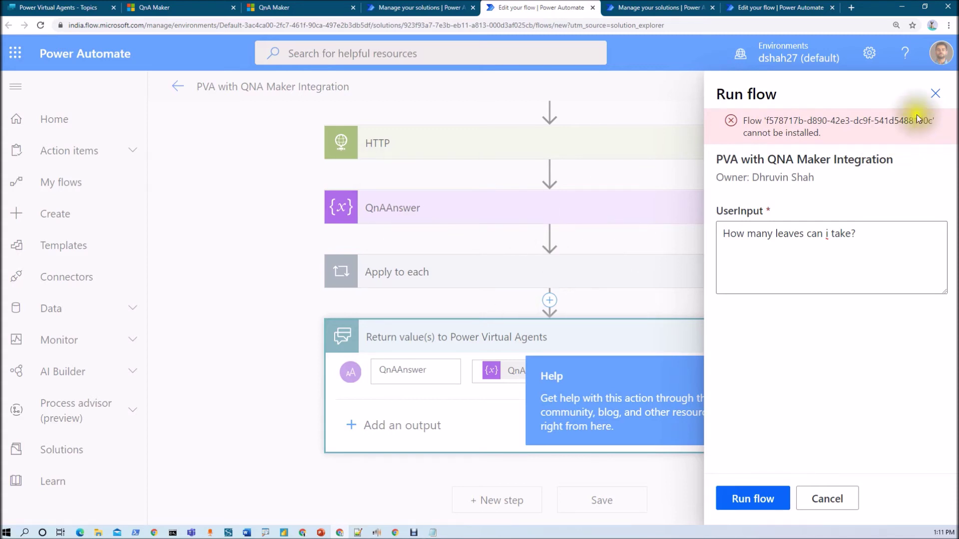
pyautogui.click(936, 93)
# Step: Delete the Power Virtual Agents trigger from the flow and put the Manually trigger a flow trigger in its place
pyautogui.scroll(1, 592, 289)
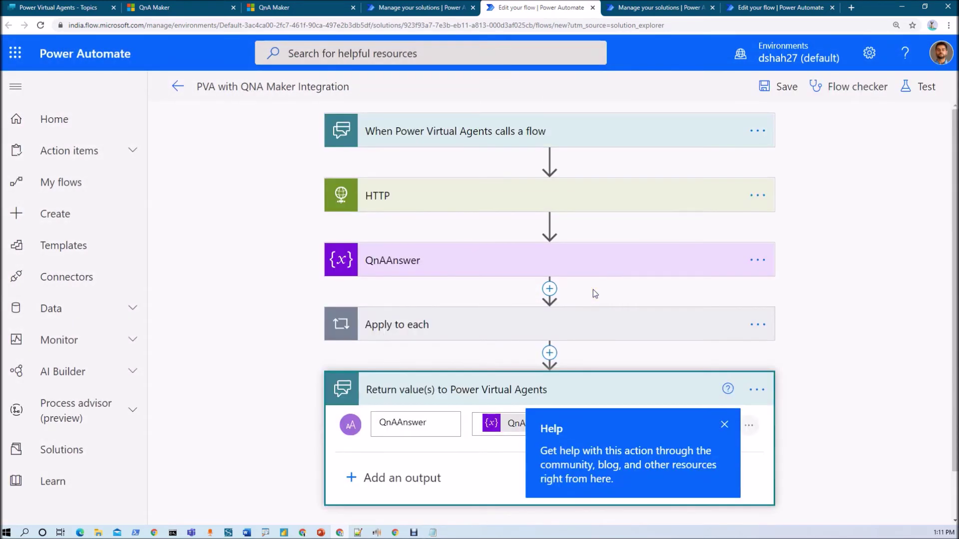
pyautogui.click(754, 131)
pyautogui.click(633, 323)
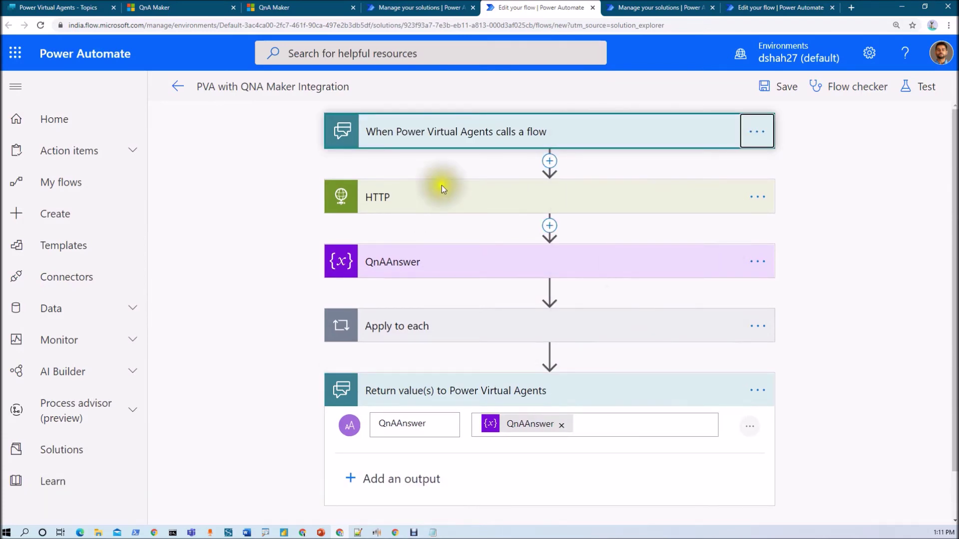
pyautogui.click(488, 313)
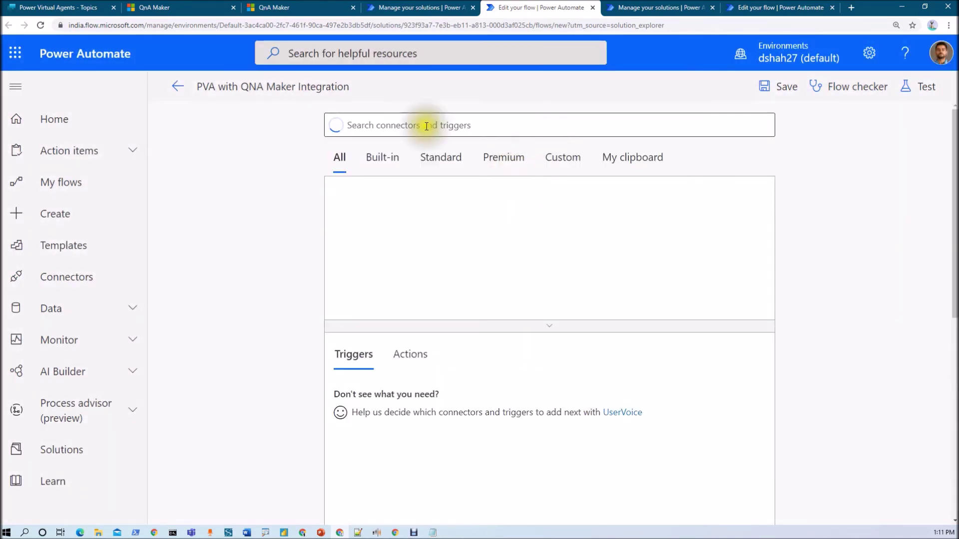
pyautogui.click(365, 214)
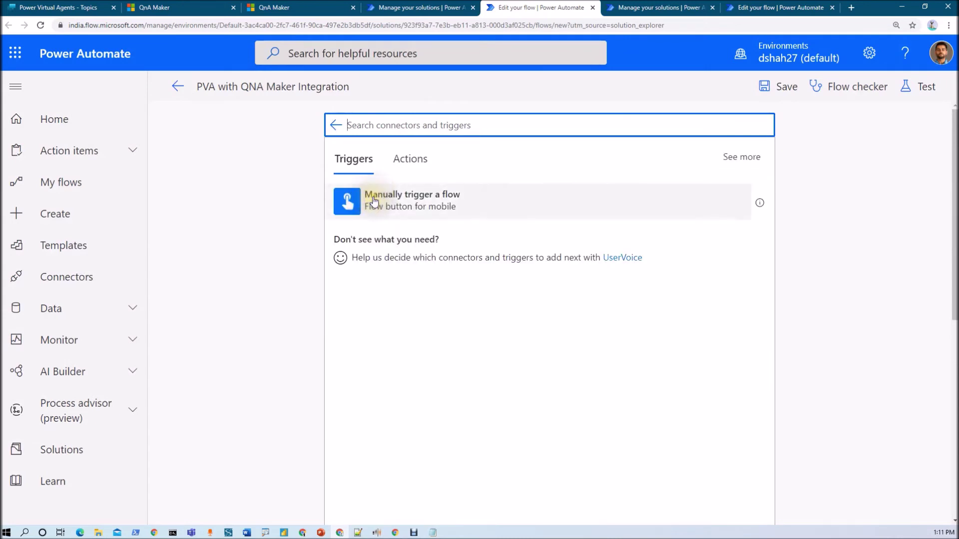
pyautogui.click(373, 197)
# Step: Add a text input to the manual trigger and save the flow
pyautogui.click(380, 169)
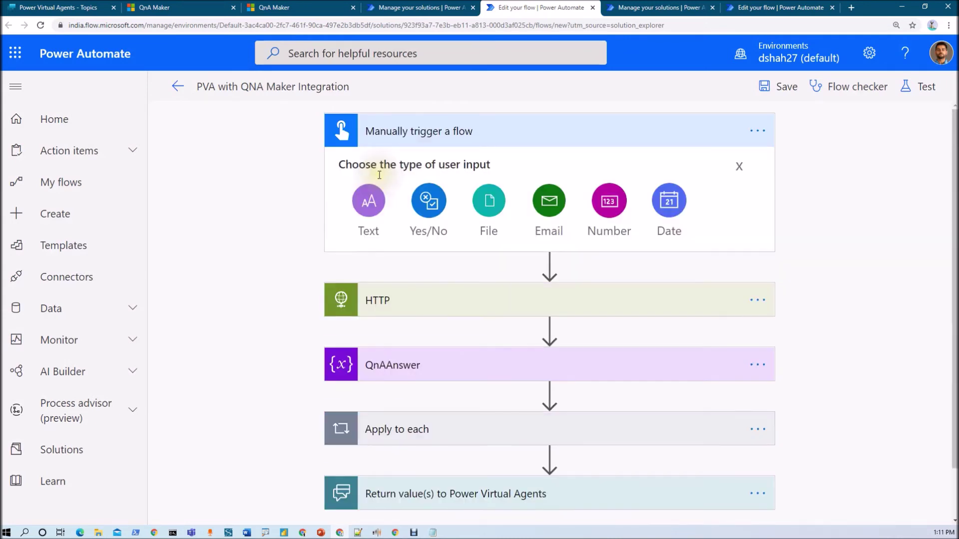
pyautogui.click(395, 212)
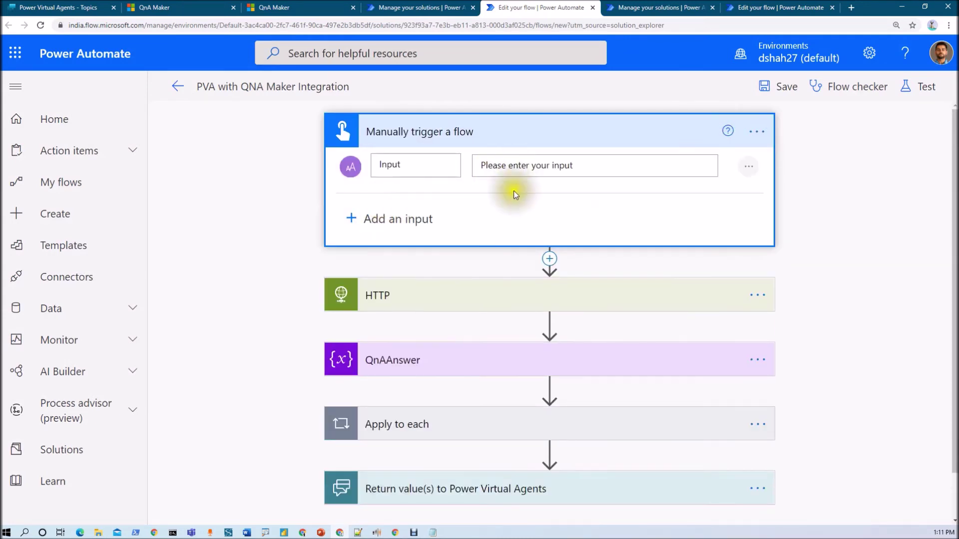
pyautogui.click(769, 87)
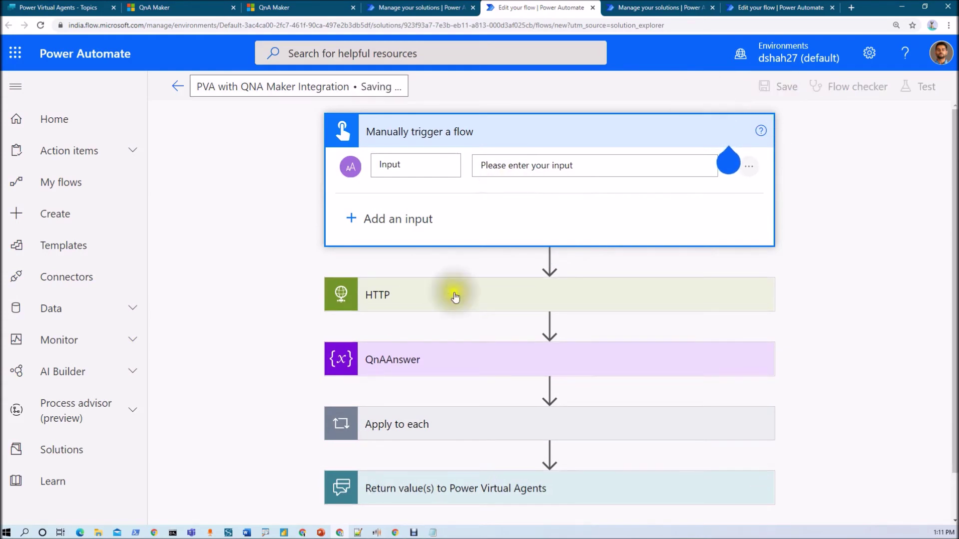
# Step: Insert the manual trigger's Input value between the quotes of the question value in the HTTP action's body
pyautogui.click(479, 363)
pyautogui.scroll(-2, 479, 368)
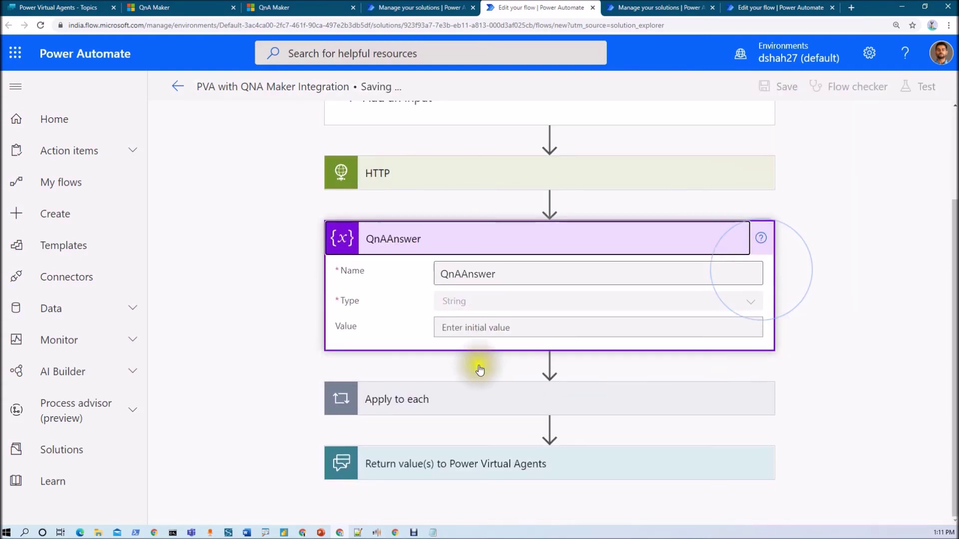
pyautogui.click(499, 169)
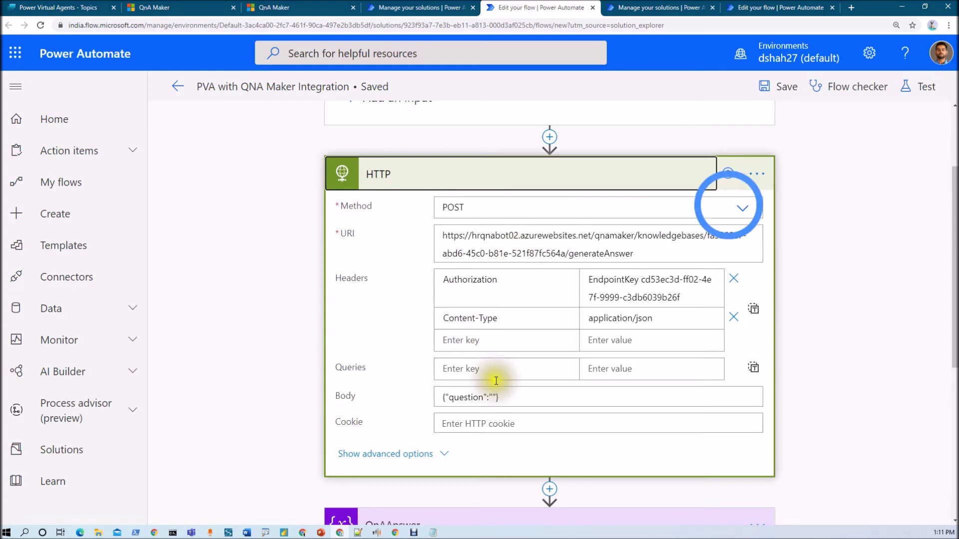
pyautogui.click(494, 396)
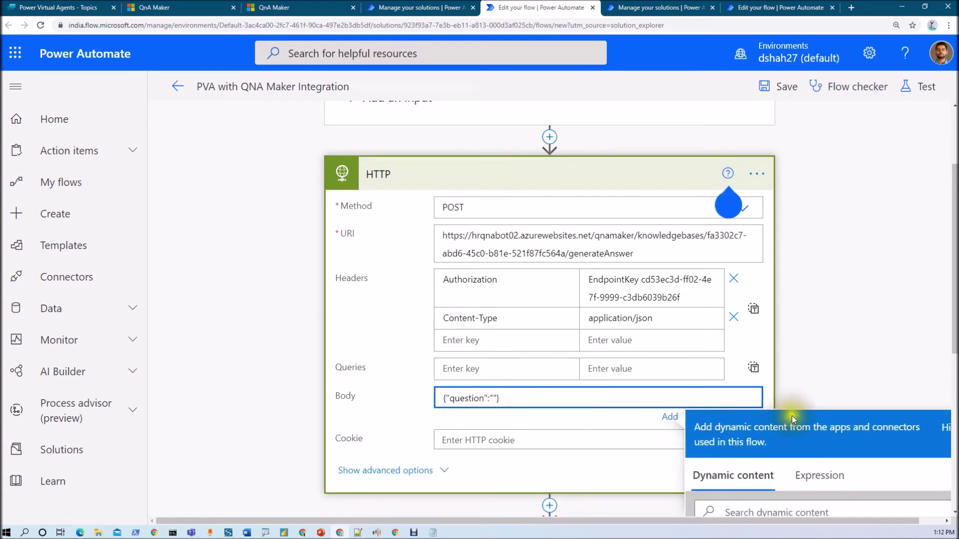
pyautogui.scroll(-3, 755, 447)
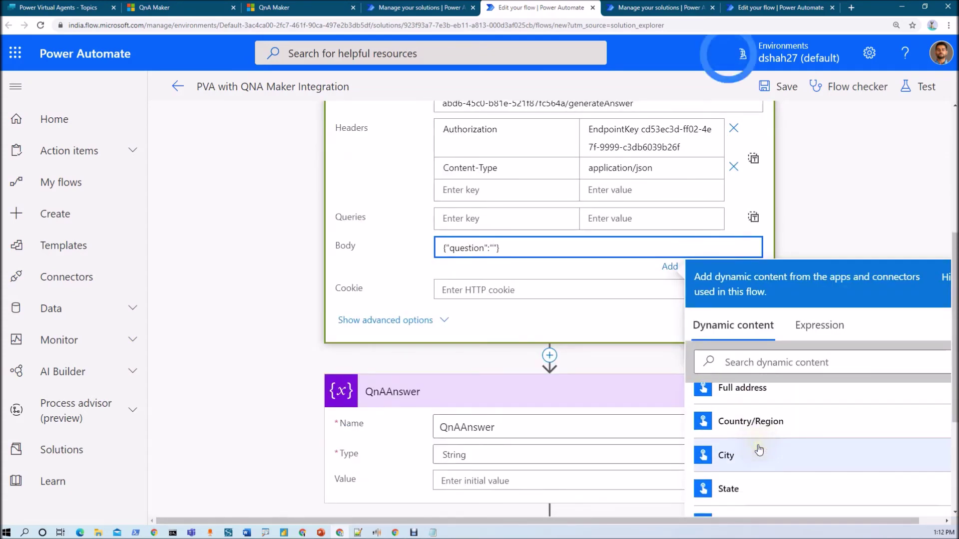
pyautogui.scroll(-4, 765, 465)
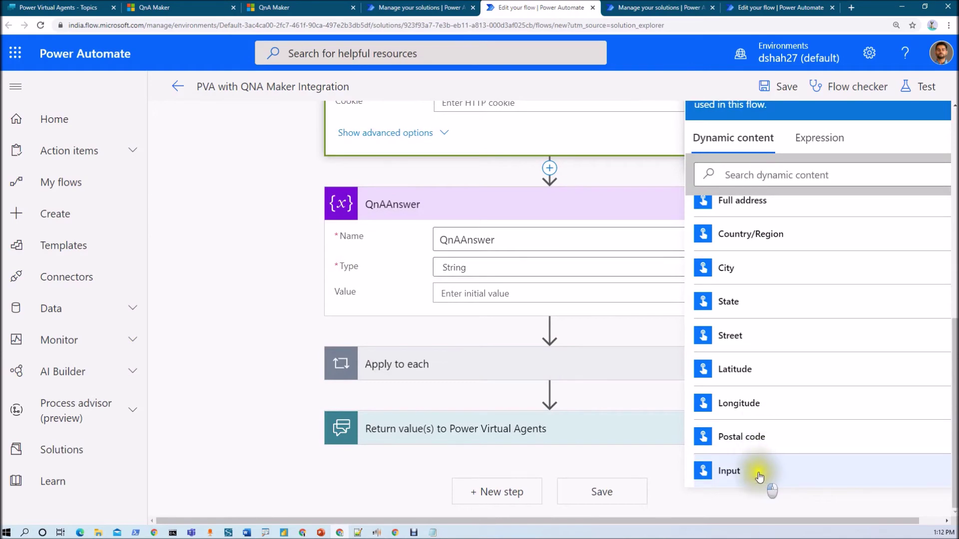
pyautogui.scroll(4, 729, 280)
pyautogui.scroll(1, 593, 184)
pyautogui.click(592, 184)
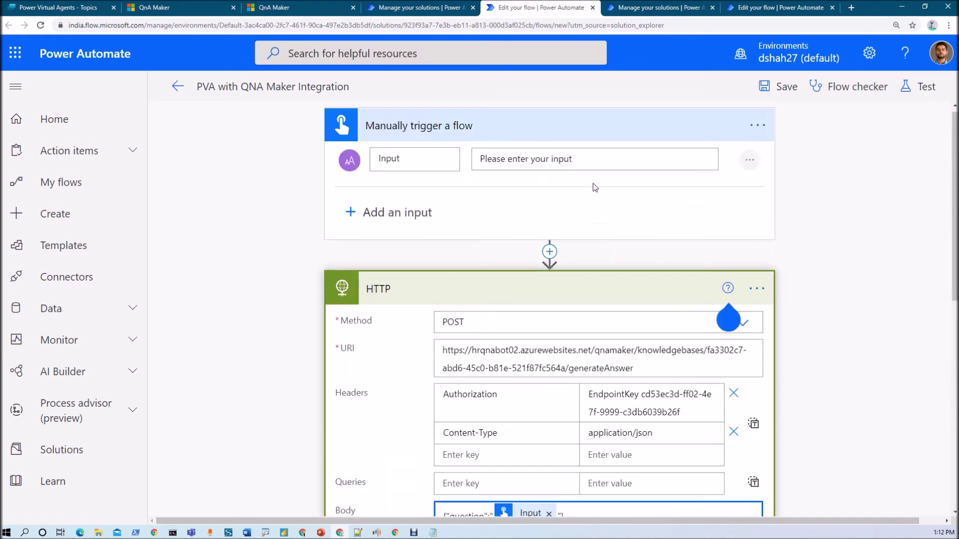
# Step: Save the flow and run a manual test with the Input "How many leaves can i take?"
pyautogui.click(908, 92)
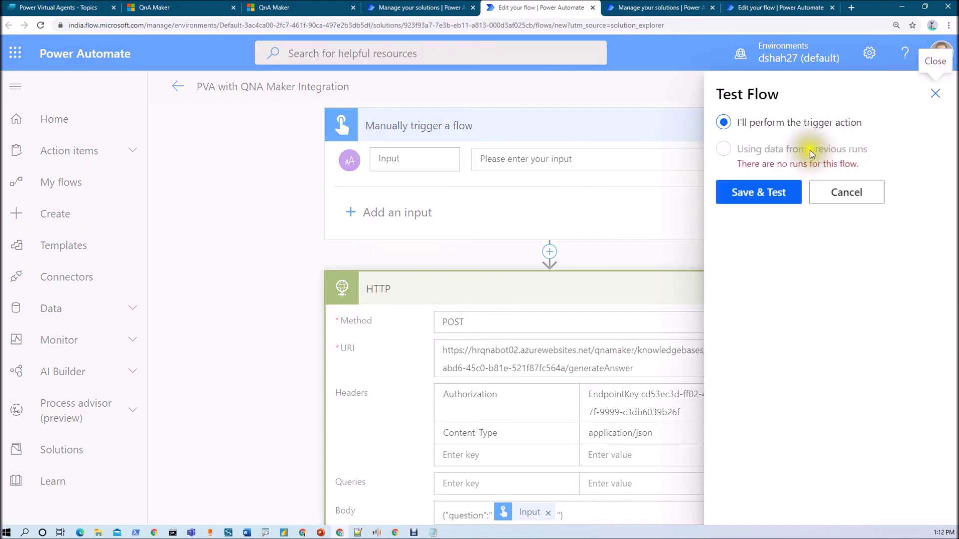
pyautogui.click(772, 190)
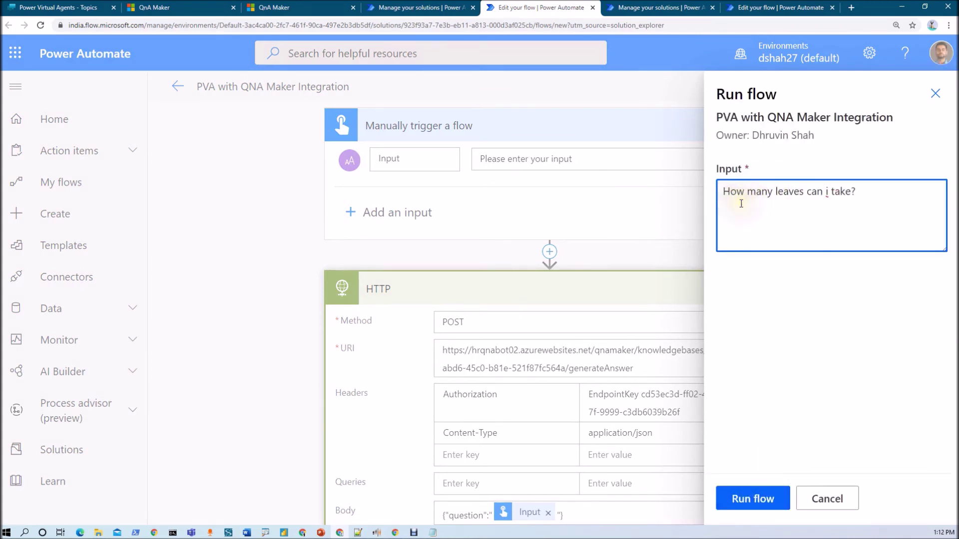
pyautogui.click(744, 501)
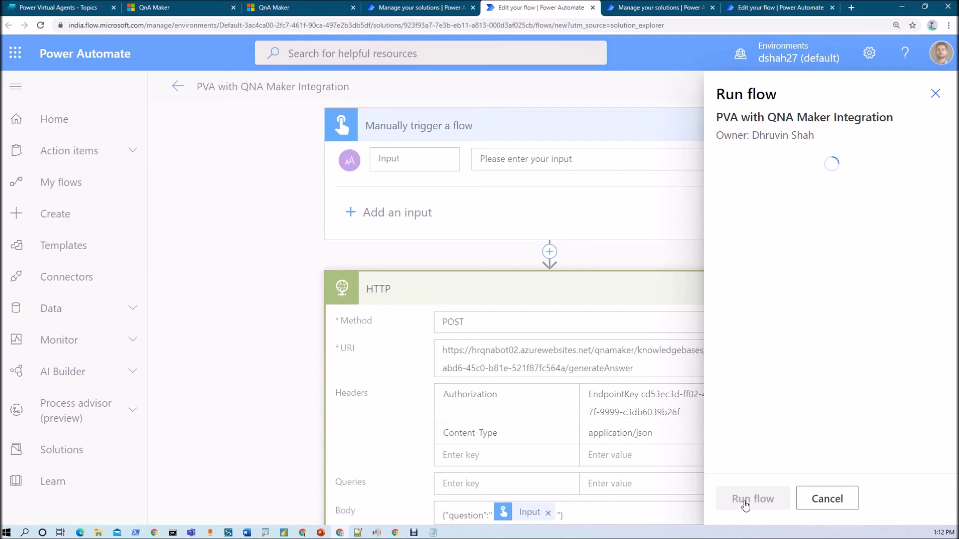
pyautogui.click(744, 500)
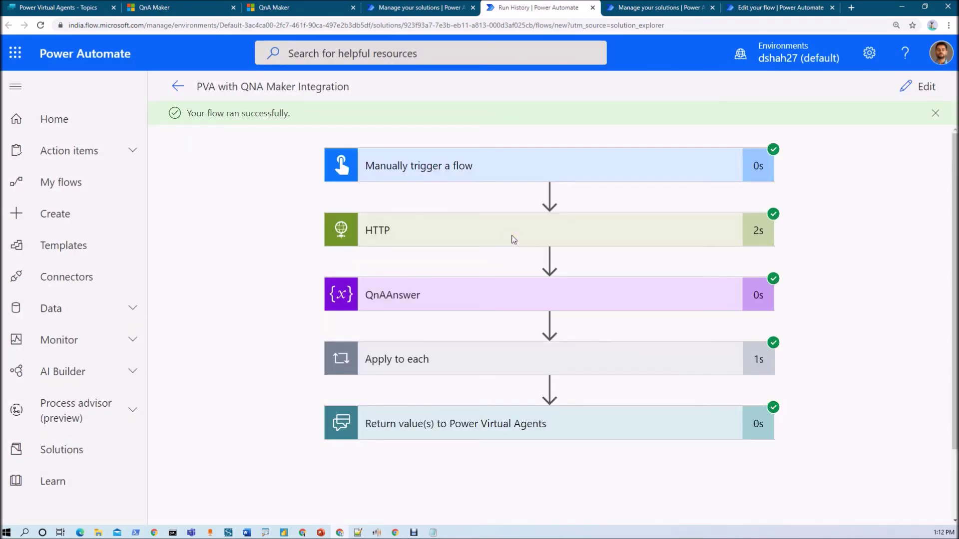
# Step: Examine the HTTP action's run details, from the question sent in the request body to the answers returned in the output body
pyautogui.click(412, 243)
pyautogui.scroll(-3, 434, 299)
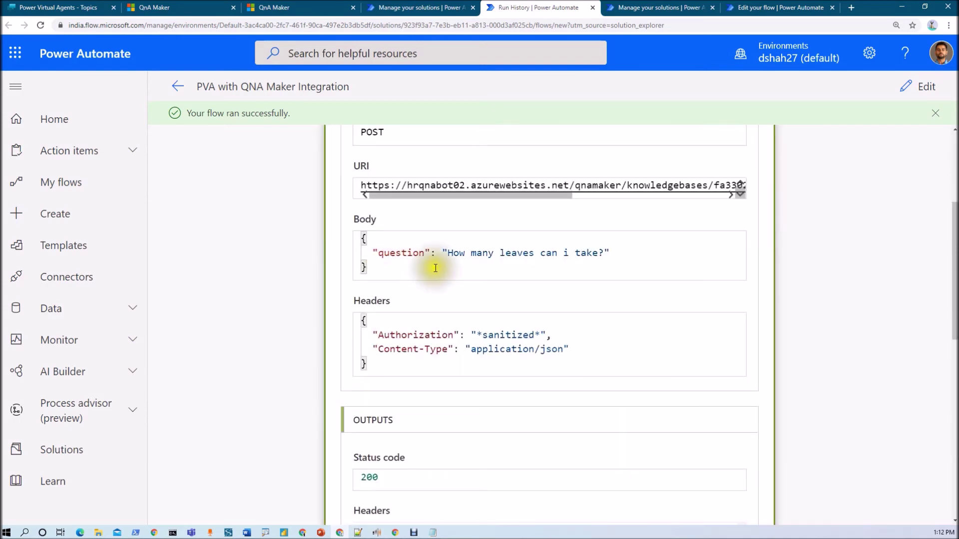
pyautogui.scroll(-3, 450, 347)
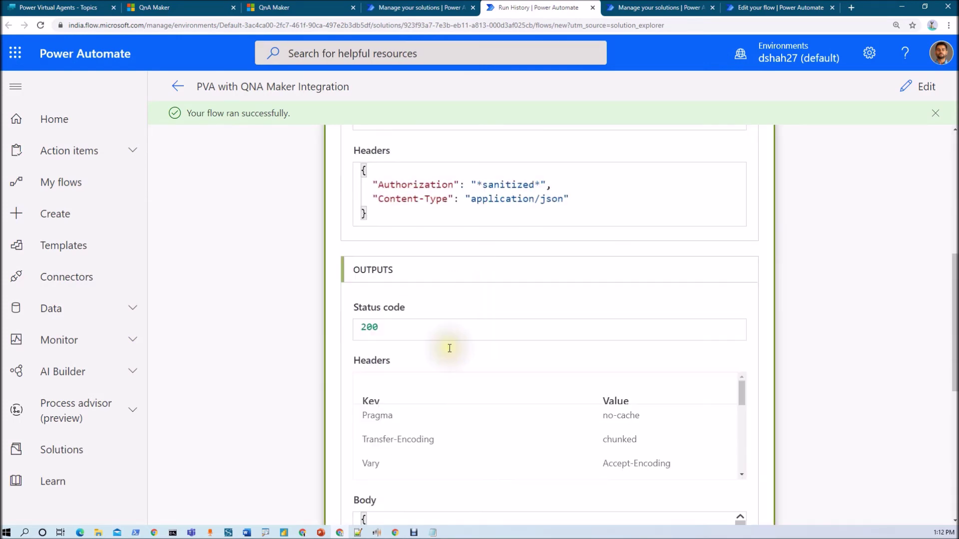
pyautogui.scroll(-2, 451, 346)
pyautogui.scroll(-3, 464, 380)
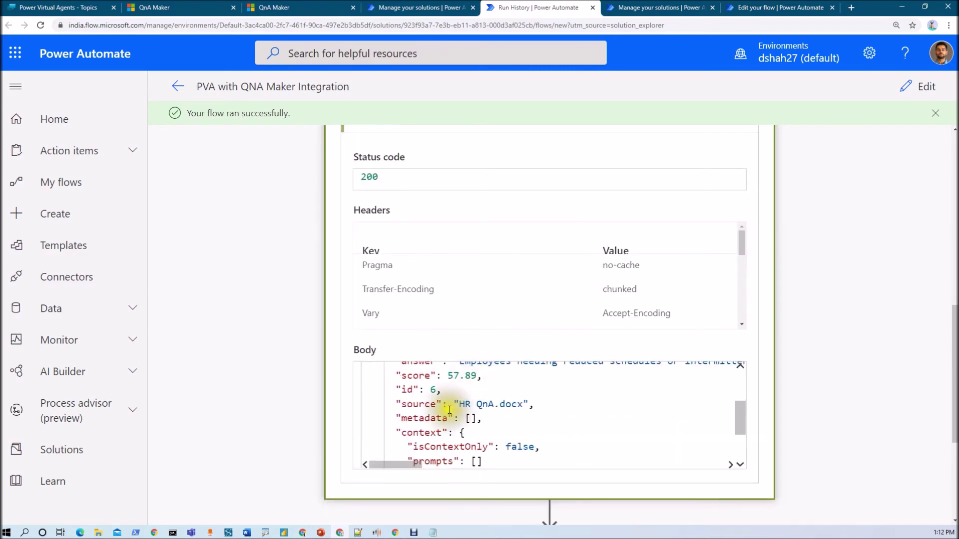
pyautogui.scroll(5, 457, 399)
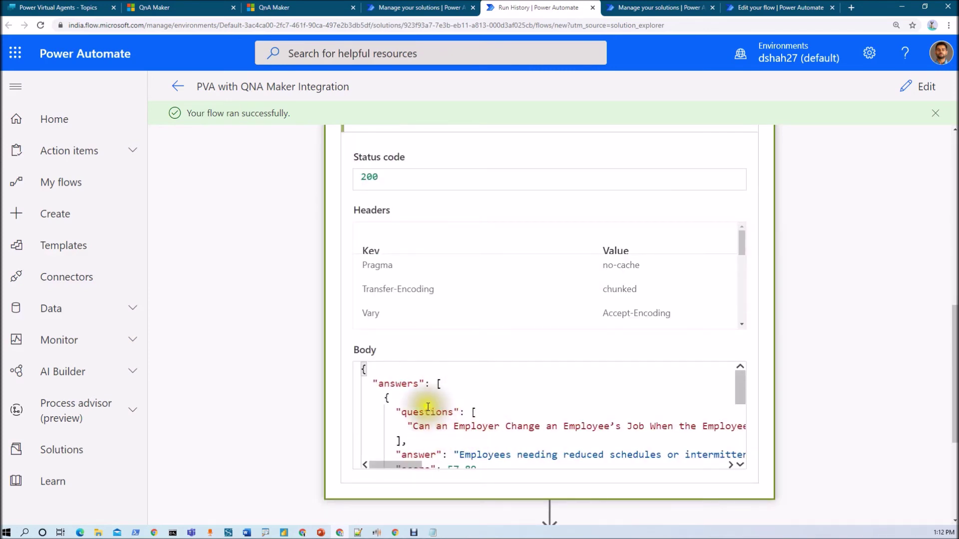
pyautogui.scroll(2, 427, 405)
pyautogui.scroll(-8, 428, 407)
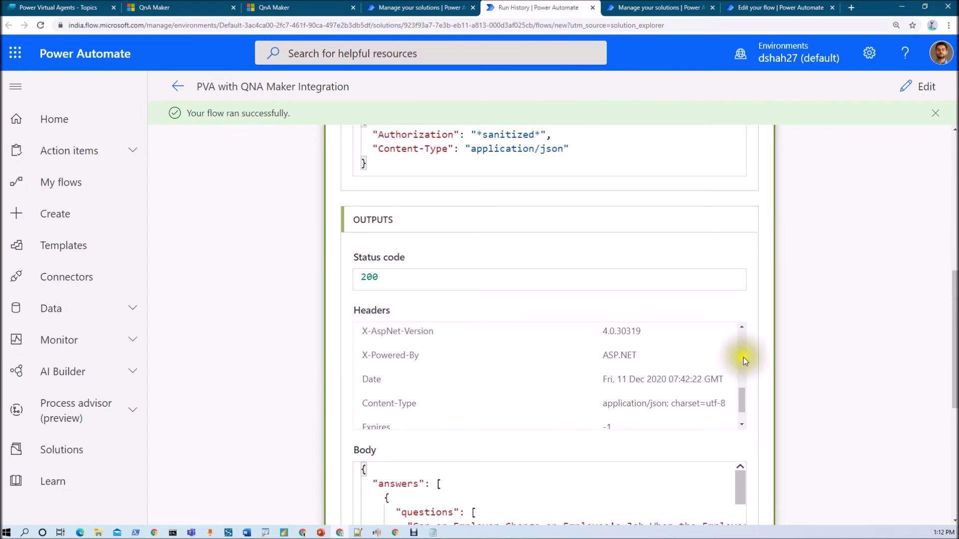
pyautogui.scroll(-4, 782, 372)
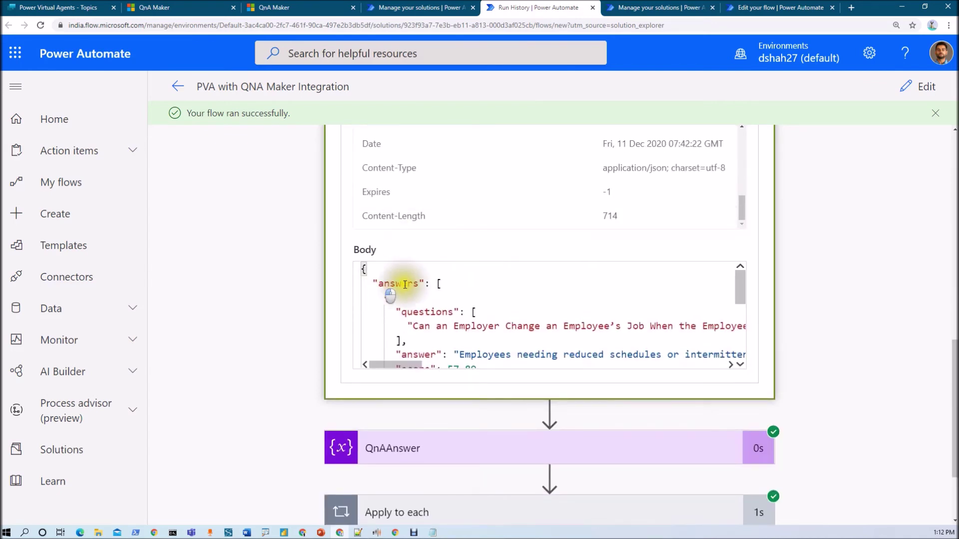
pyautogui.scroll(-8, 412, 283)
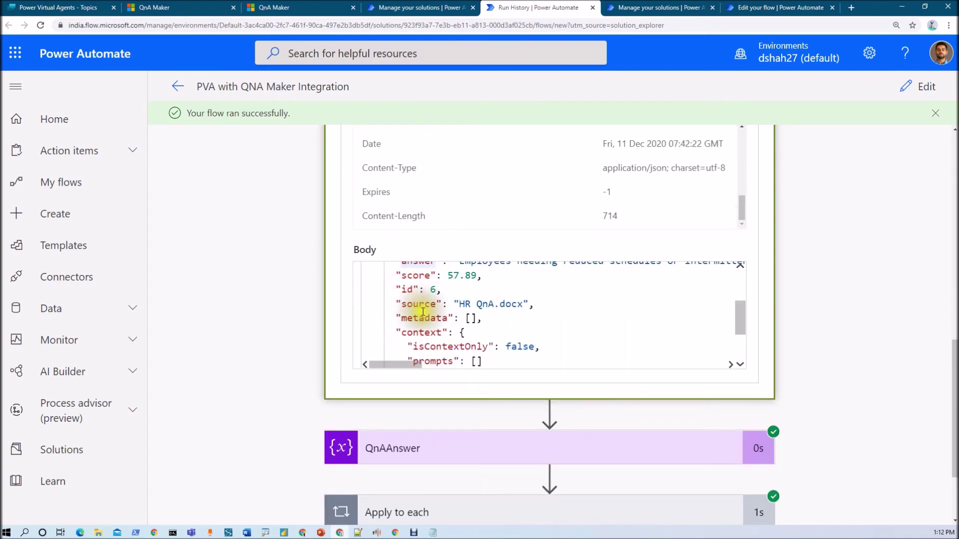
pyautogui.scroll(8, 425, 304)
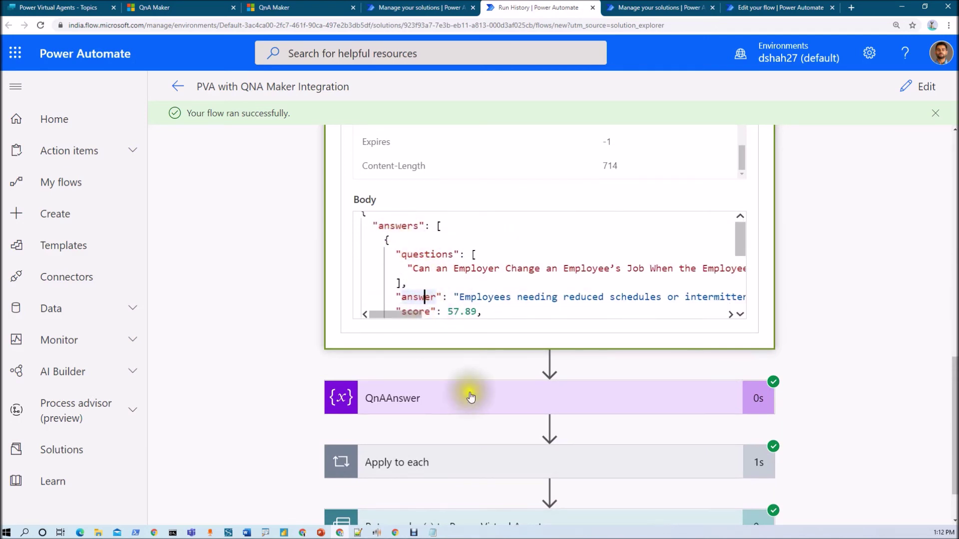
pyautogui.moveTo(374, 225); pyautogui.dragTo(436, 225)
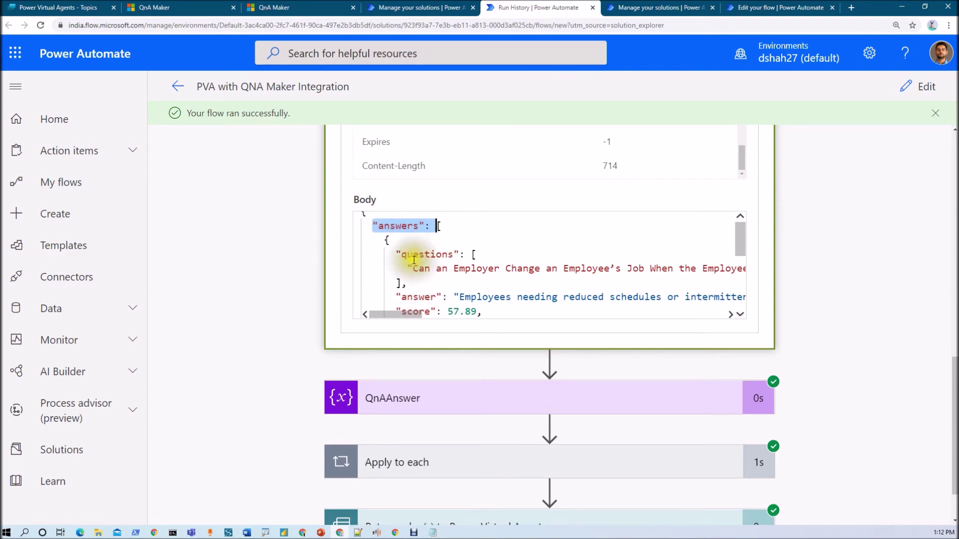
# Step: Examine the run details of the QnAAnswer variable and of the Set variable action inside Apply to each
pyautogui.click(467, 383)
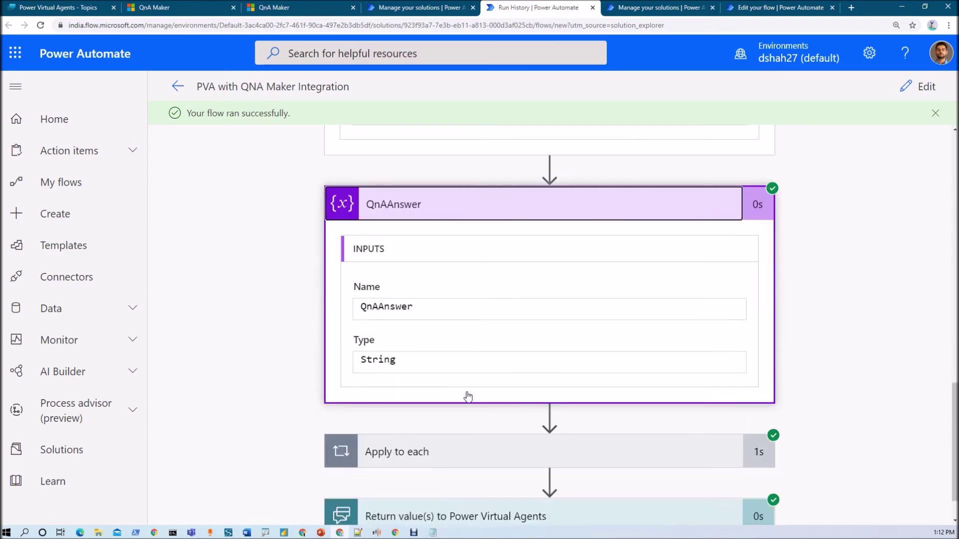
pyautogui.click(462, 443)
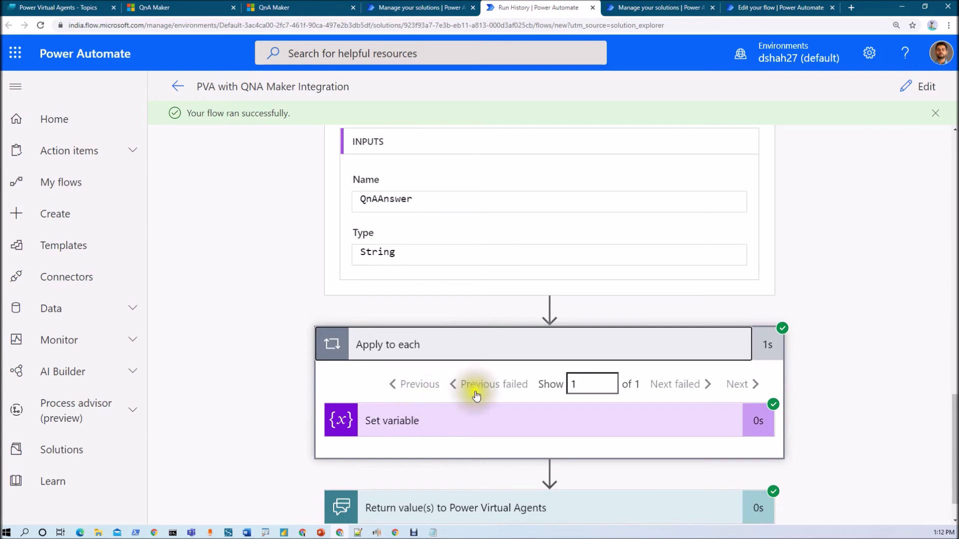
pyautogui.click(446, 409)
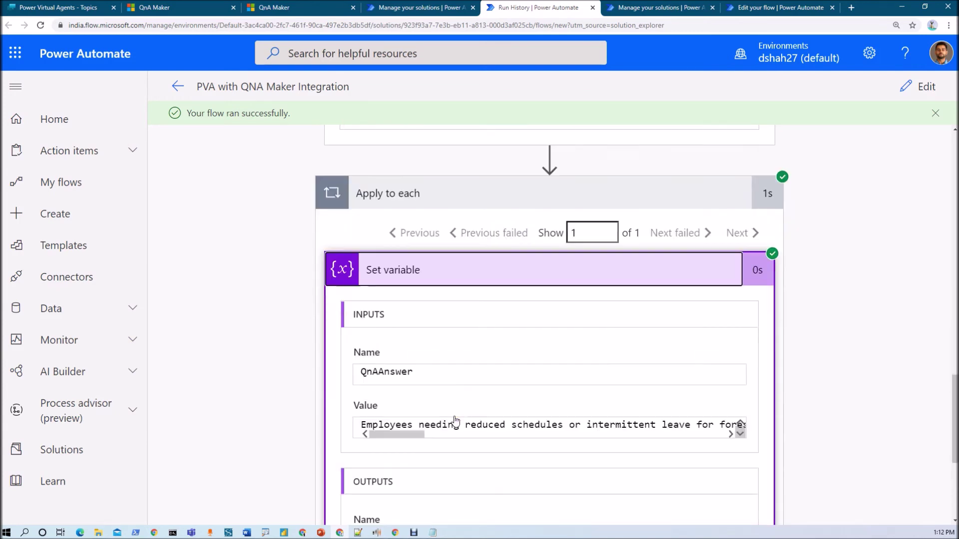
pyautogui.scroll(-1, 399, 422)
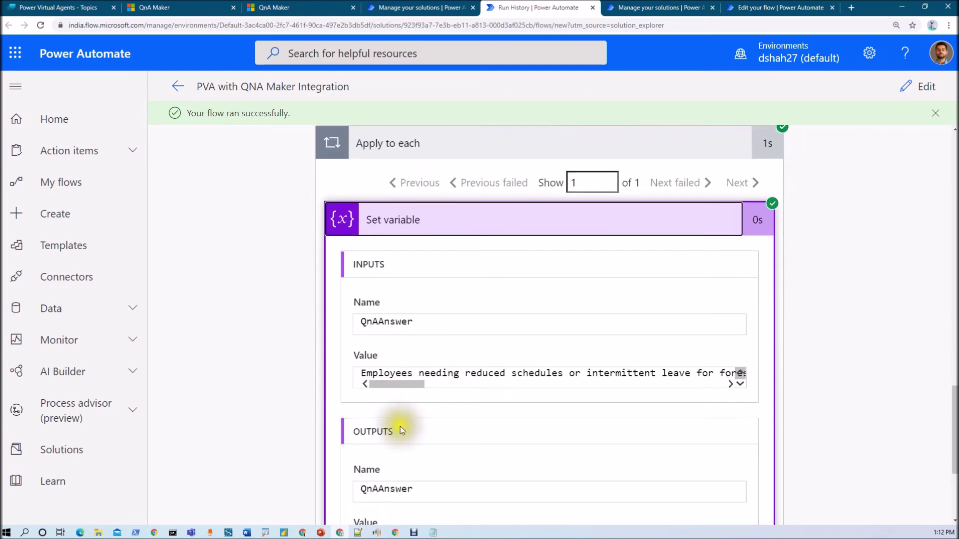
pyautogui.scroll(3, 481, 186)
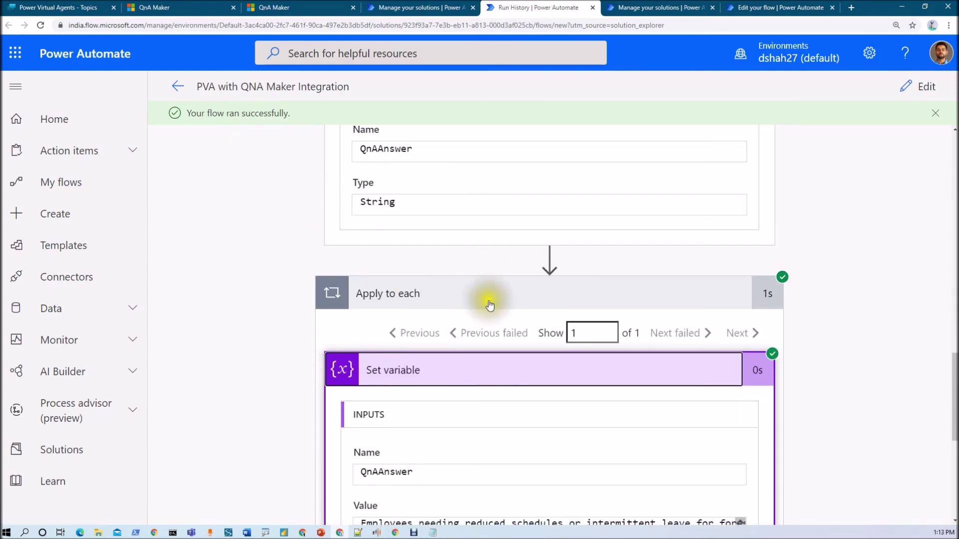
pyautogui.scroll(-4, 480, 384)
pyautogui.scroll(-1, 481, 384)
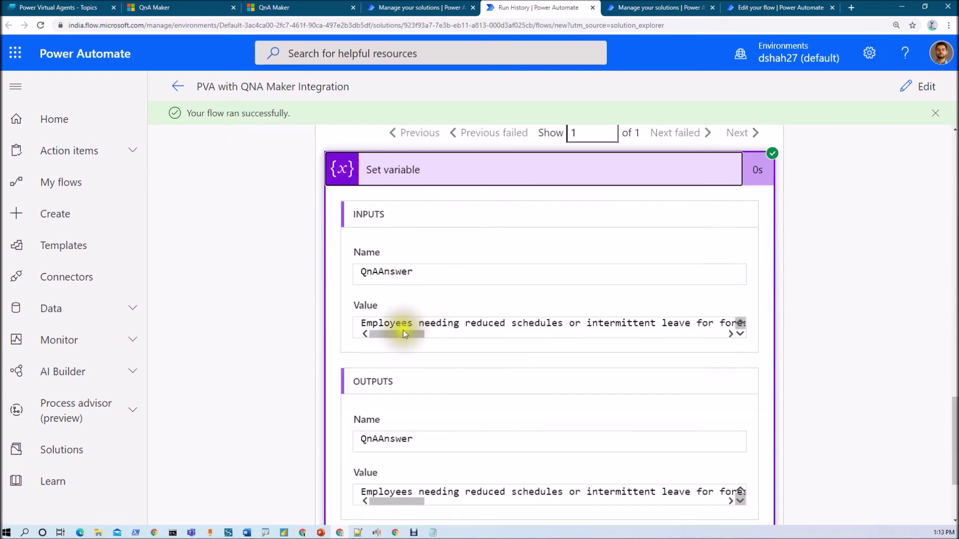
pyautogui.scroll(-3, 460, 374)
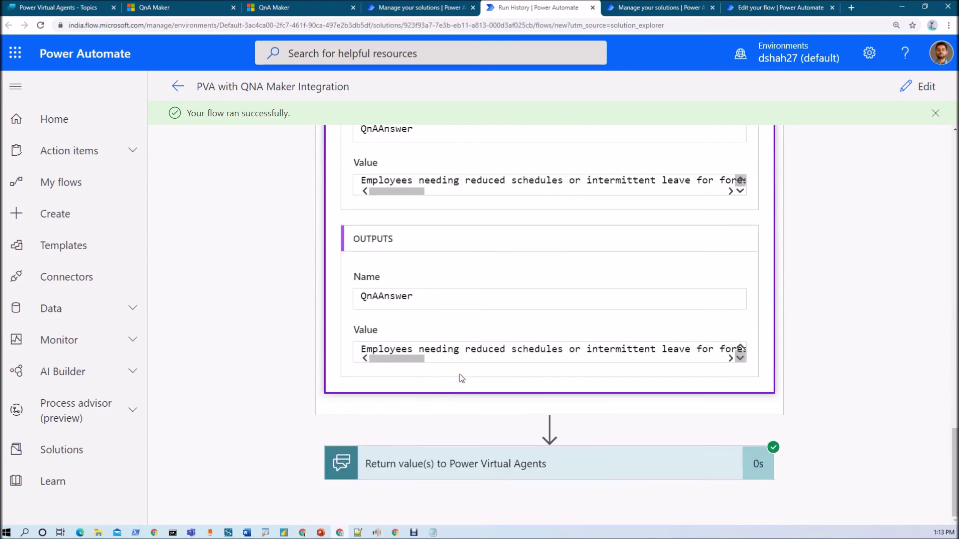
# Step: Review the inputs, schema and output body of the Return value(s) to Power Virtual Agents action in the run
pyautogui.click(476, 455)
pyautogui.scroll(-5, 467, 451)
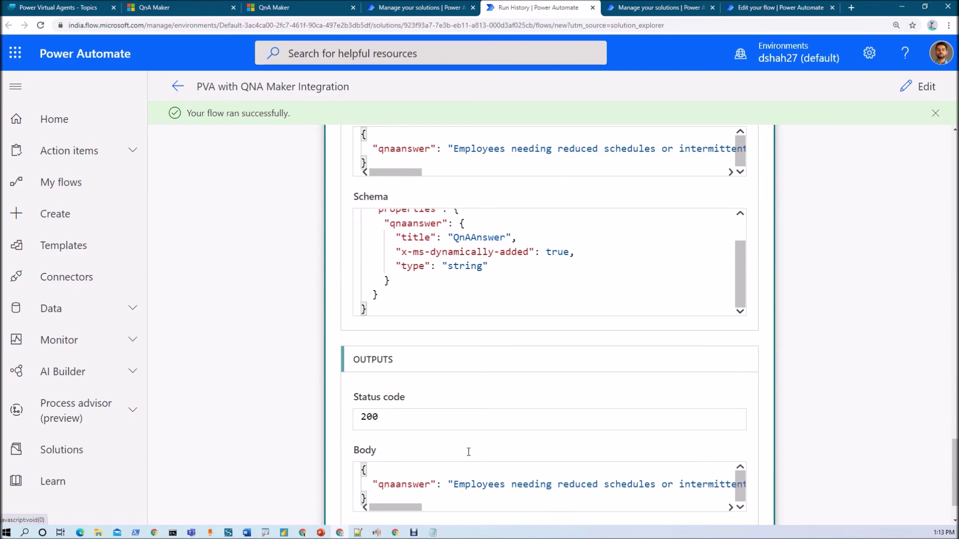
pyautogui.scroll(-1, 469, 452)
pyautogui.click(930, 119)
pyautogui.scroll(10, 390, 229)
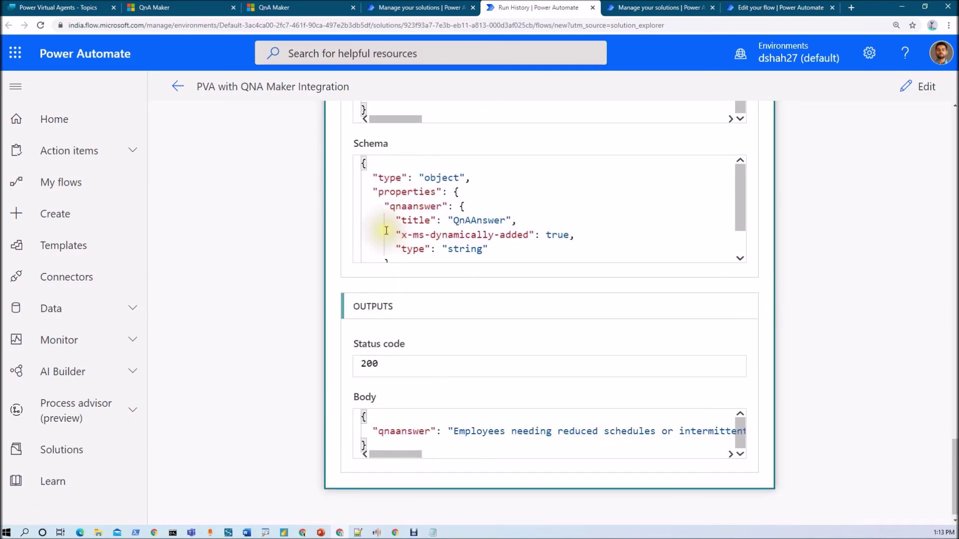
pyautogui.scroll(12, 387, 231)
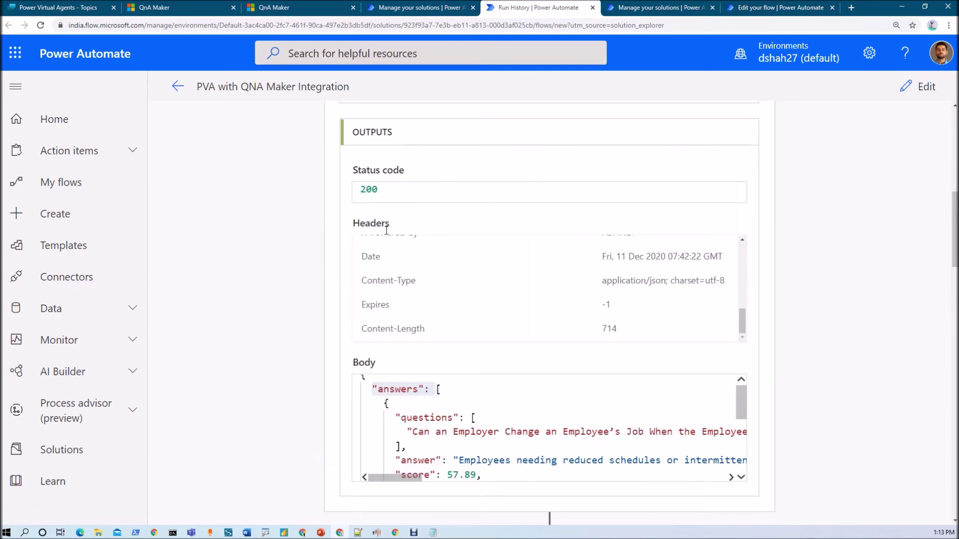
pyautogui.scroll(4, 386, 231)
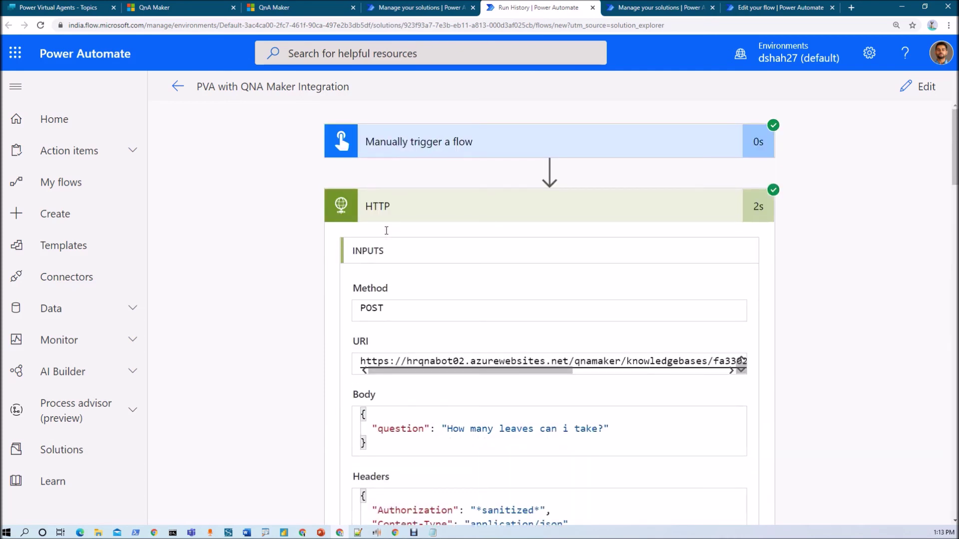
# Step: Reopen the flow for editing and delete its Manually trigger a flow trigger
pyautogui.click(925, 90)
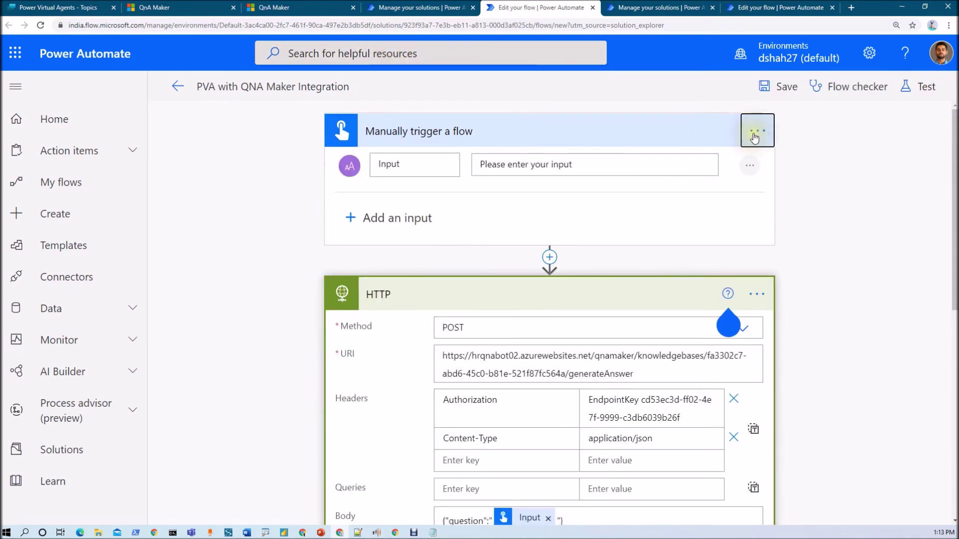
pyautogui.click(755, 137)
pyautogui.click(575, 317)
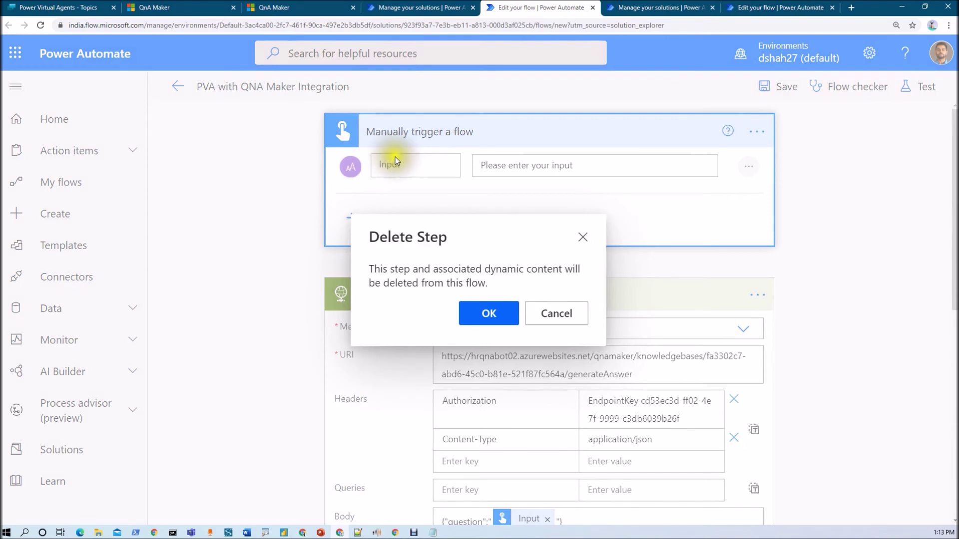
pyautogui.click(488, 335)
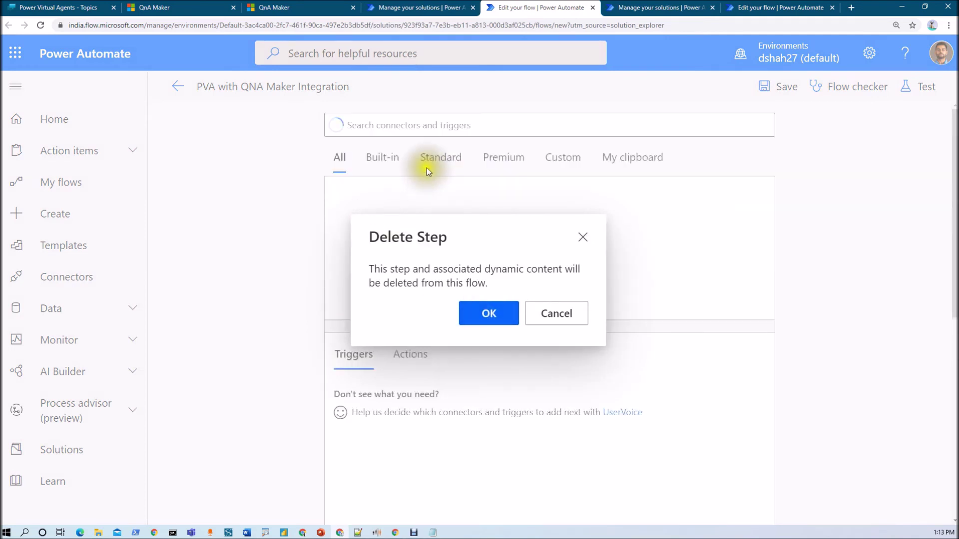
# Step: Add the When Power Virtual Agents calls a flow trigger and give it a text input
pyautogui.click(471, 215)
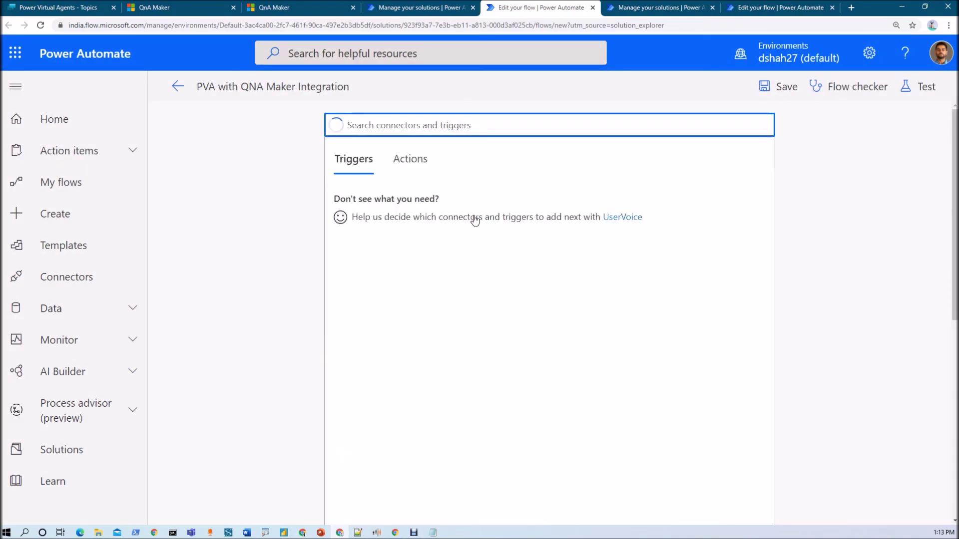
pyautogui.click(455, 202)
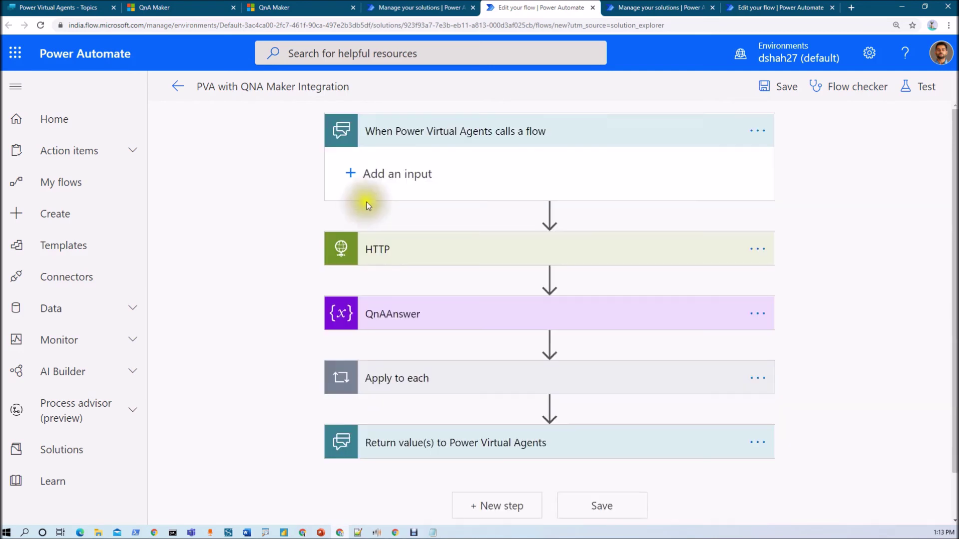
pyautogui.click(412, 182)
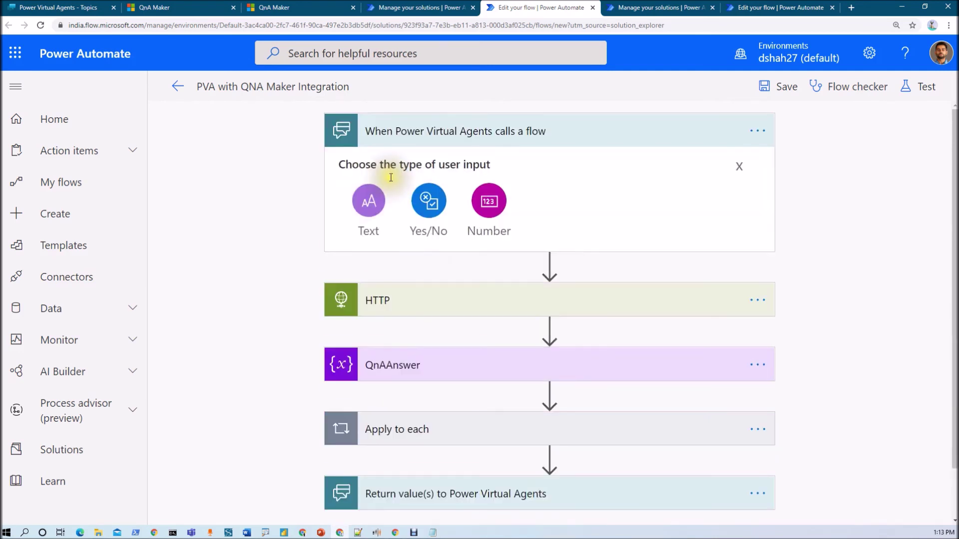
pyautogui.click(372, 206)
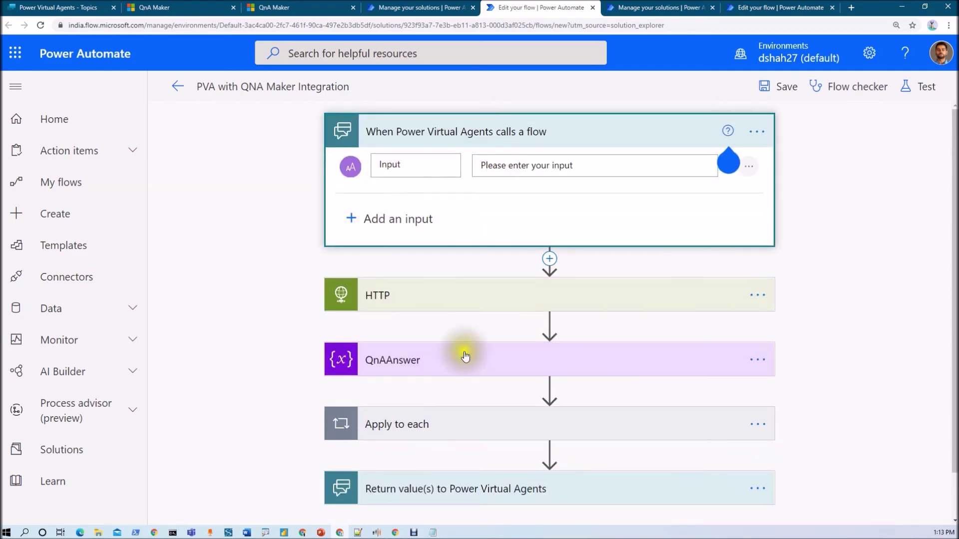
# Step: Insert the Power Virtual Agents trigger's Input value between the quotes of the question value in the HTTP body, and save the flow
pyautogui.click(481, 295)
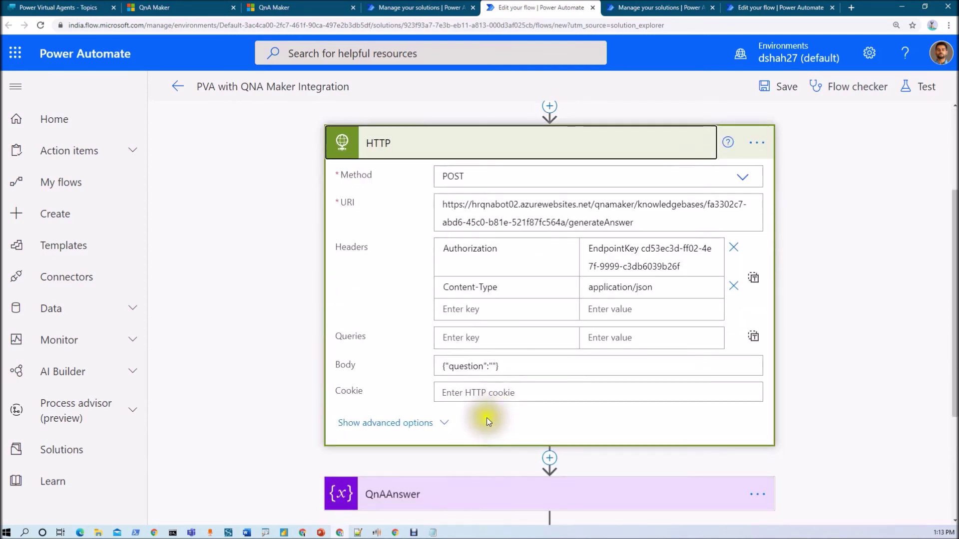
pyautogui.click(491, 366)
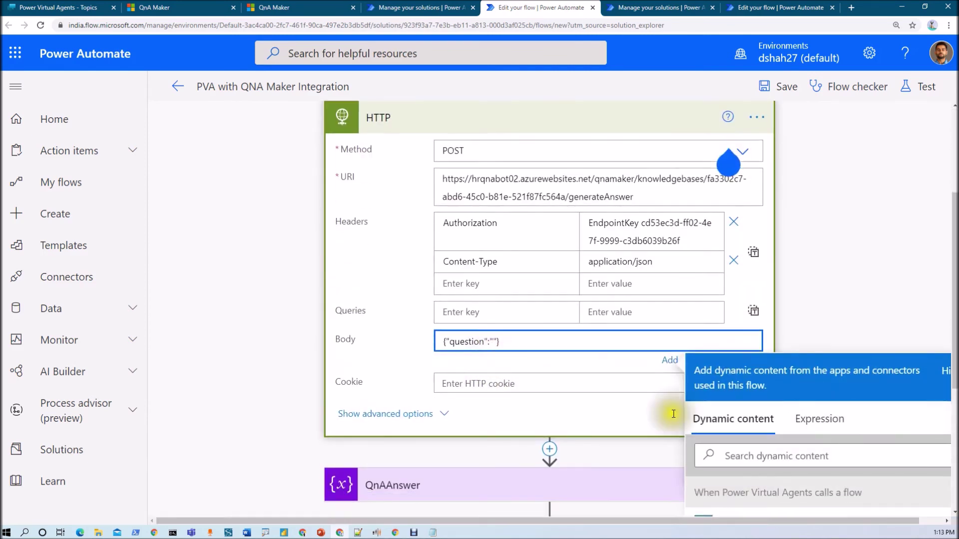
pyautogui.click(729, 405)
pyautogui.click(787, 89)
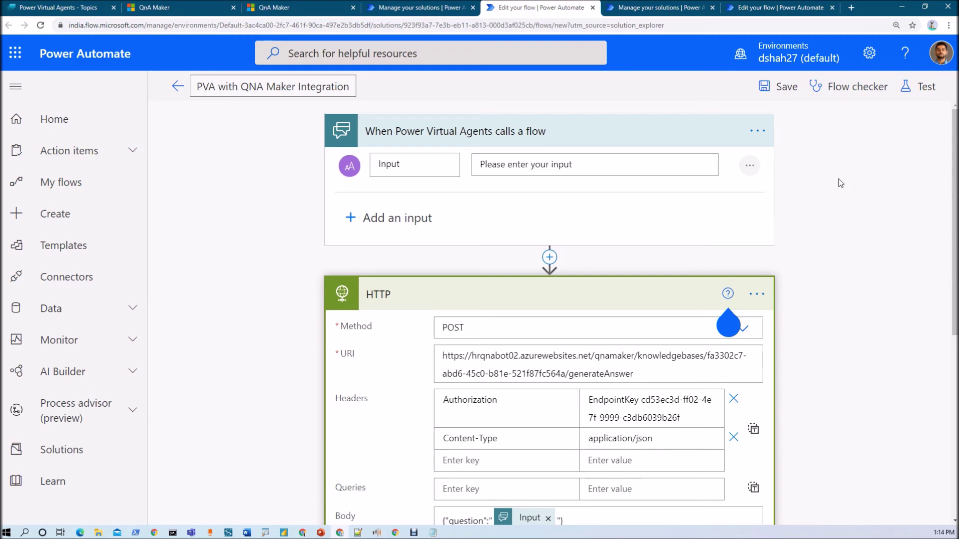
pyautogui.click(501, 135)
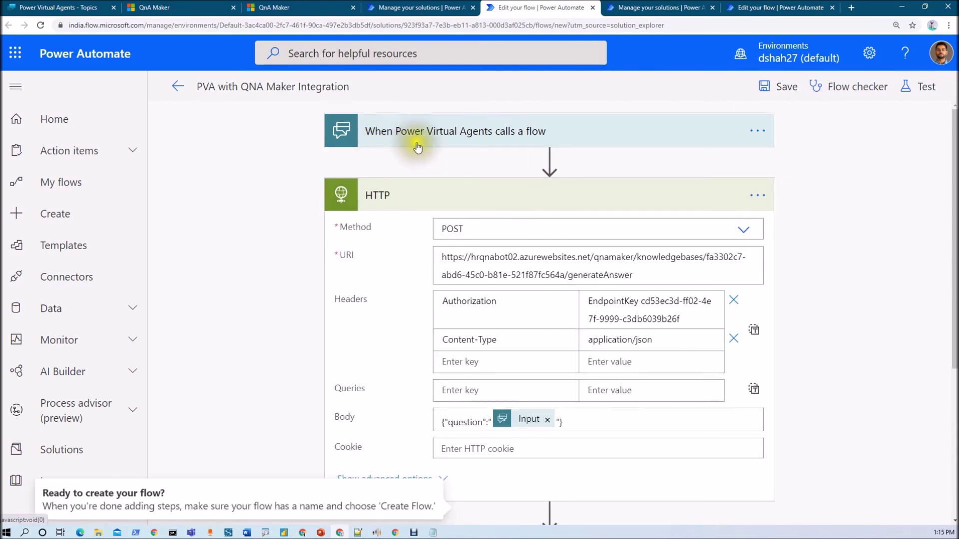
# Step: Review the Power Virtual Agents trigger's input and check the HTTP action's settings against the sample generateAnswer request in Notepad
pyautogui.click(480, 140)
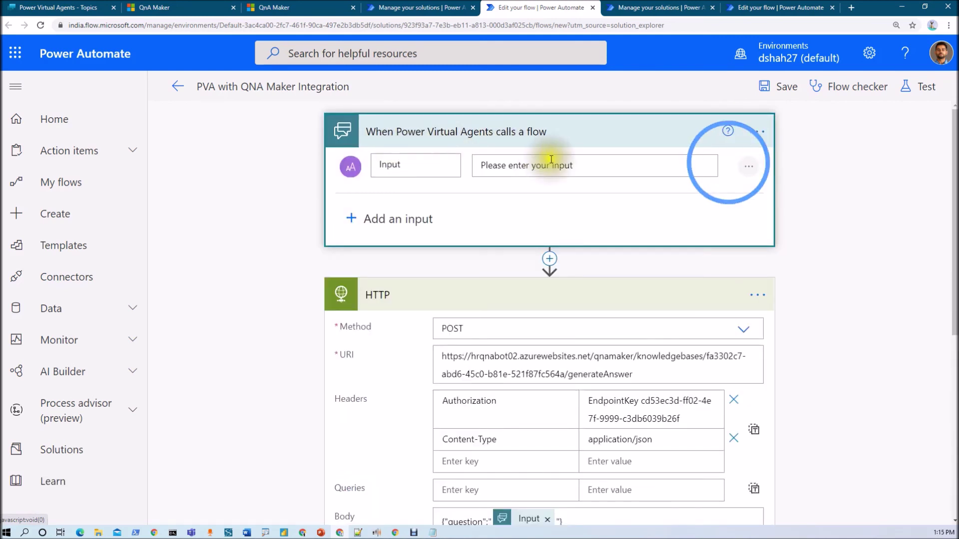
pyautogui.click(491, 135)
pyautogui.scroll(-2, 449, 193)
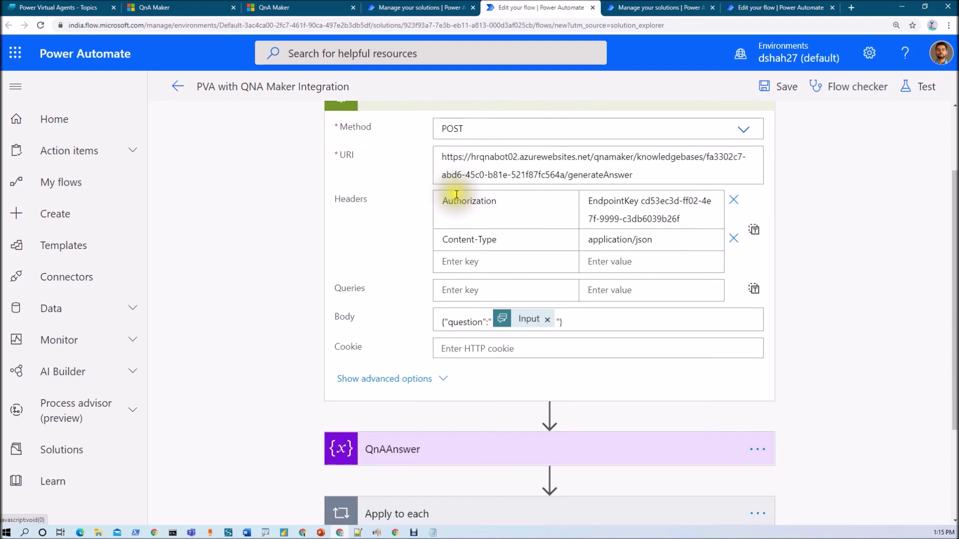
pyautogui.scroll(2, 456, 194)
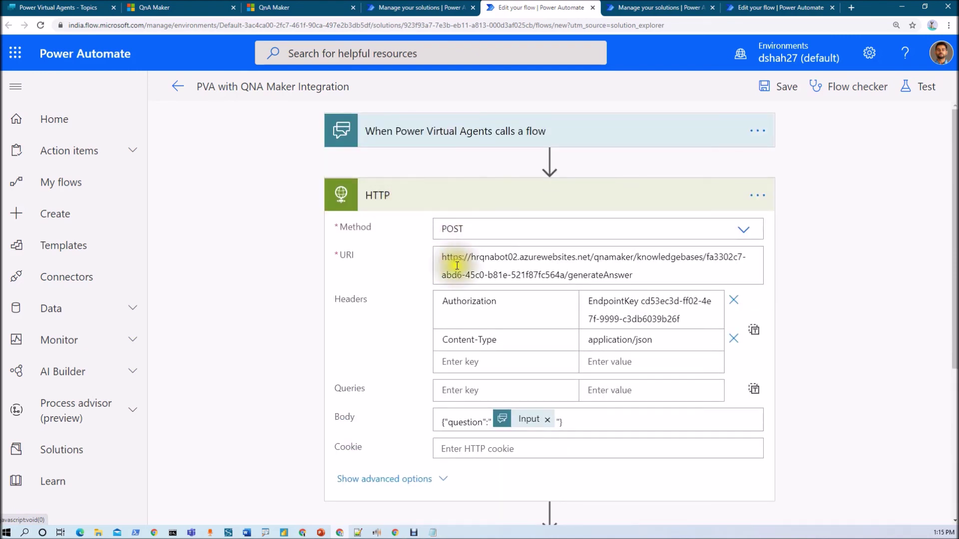
pyautogui.click(434, 533)
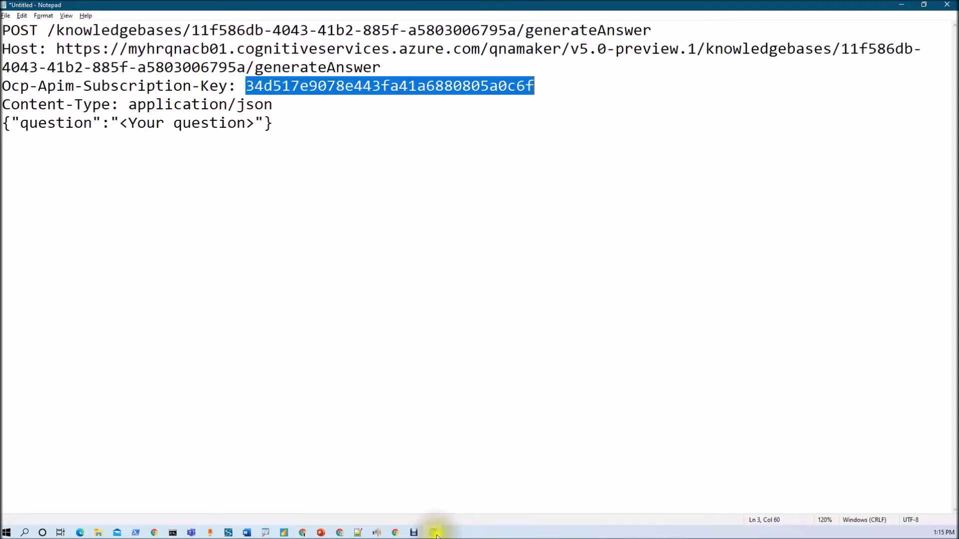
pyautogui.click(434, 533)
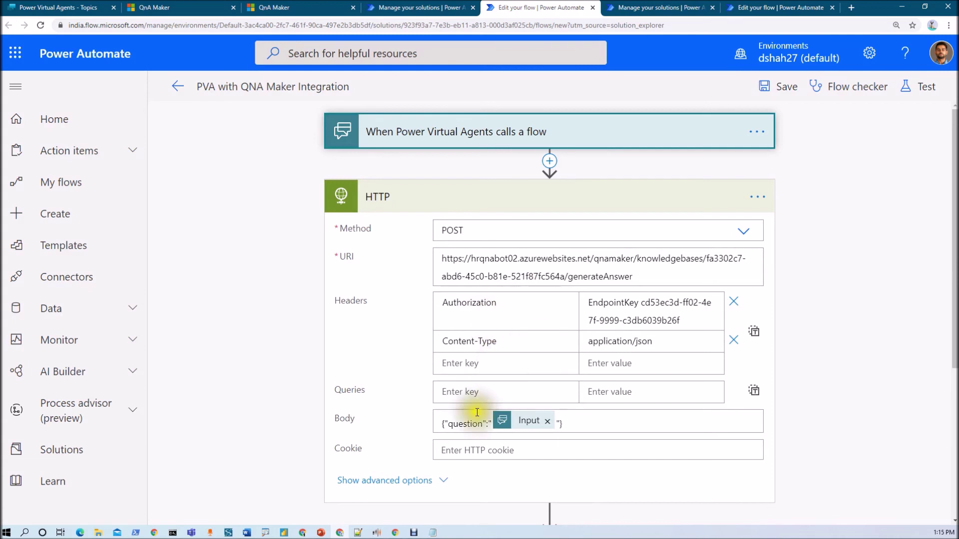
pyautogui.scroll(-1, 457, 415)
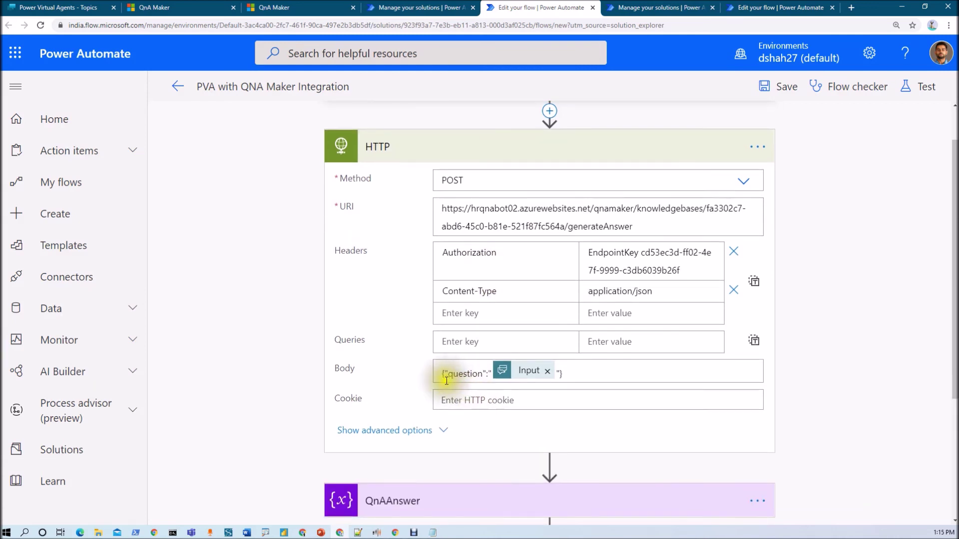
# Step: Review the QnAAnswer variable, the Apply to each loop, its Set variable expression and the Return value(s) to Power Virtual Agents action
pyautogui.scroll(-3, 482, 373)
pyautogui.click(489, 362)
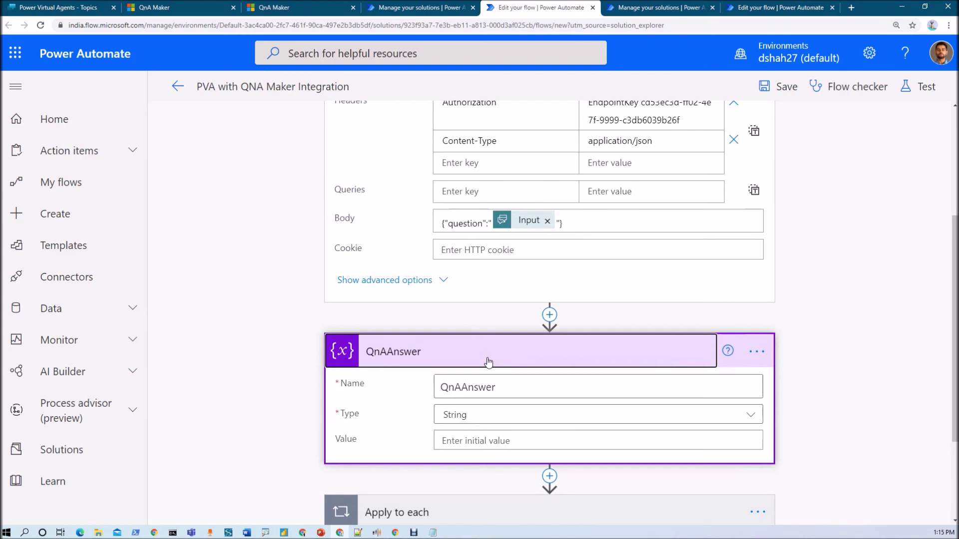
pyautogui.scroll(-3, 488, 360)
pyautogui.click(441, 376)
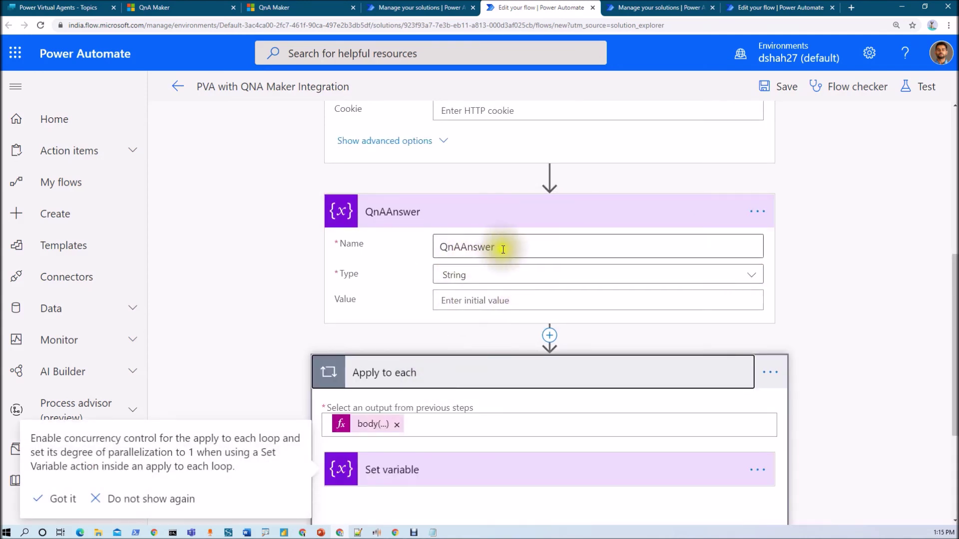
pyautogui.scroll(-2, 379, 407)
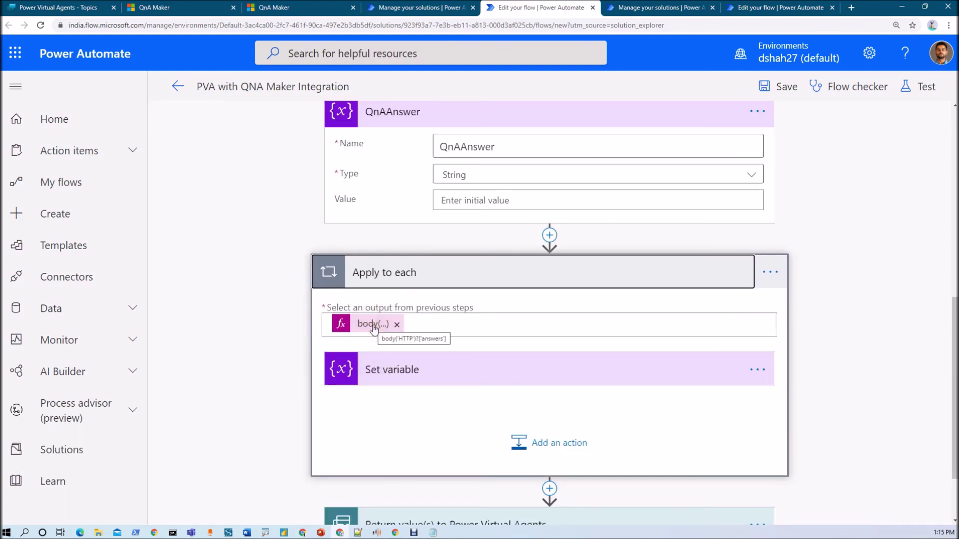
pyautogui.click(388, 377)
pyautogui.scroll(-2, 456, 360)
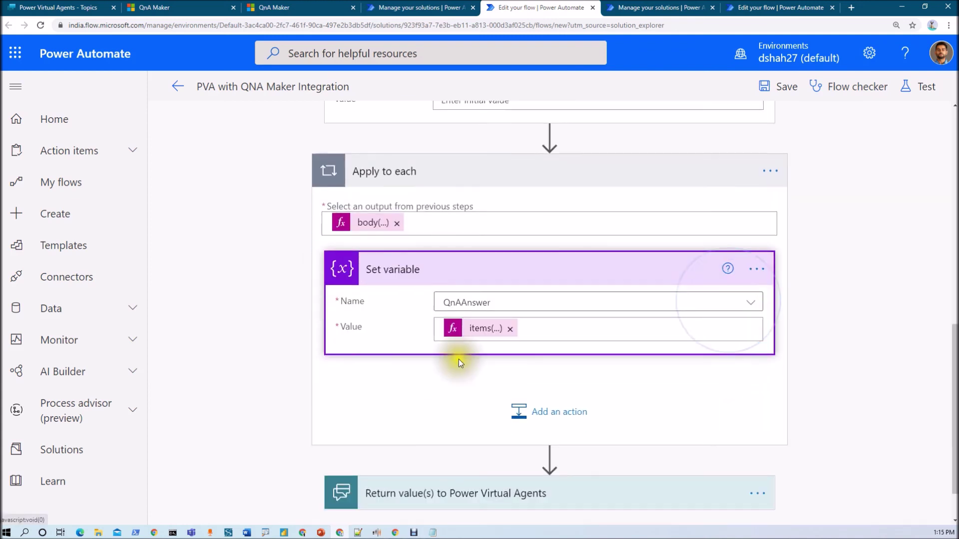
pyautogui.click(472, 336)
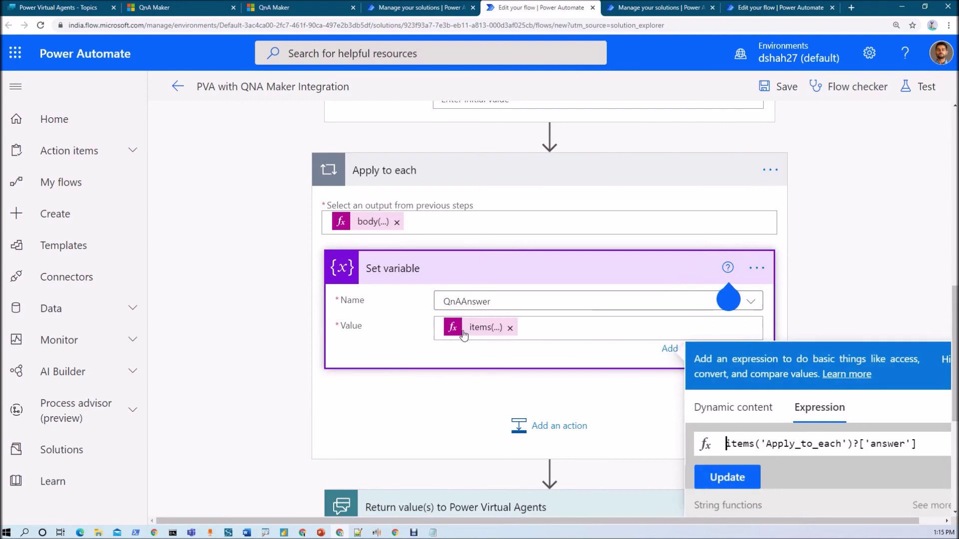
pyautogui.scroll(-4, 583, 397)
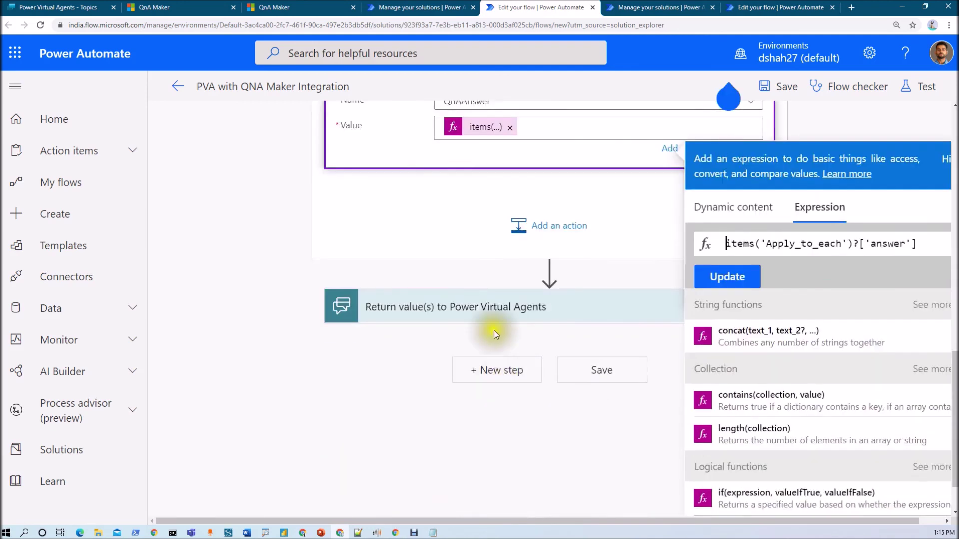
pyautogui.click(496, 323)
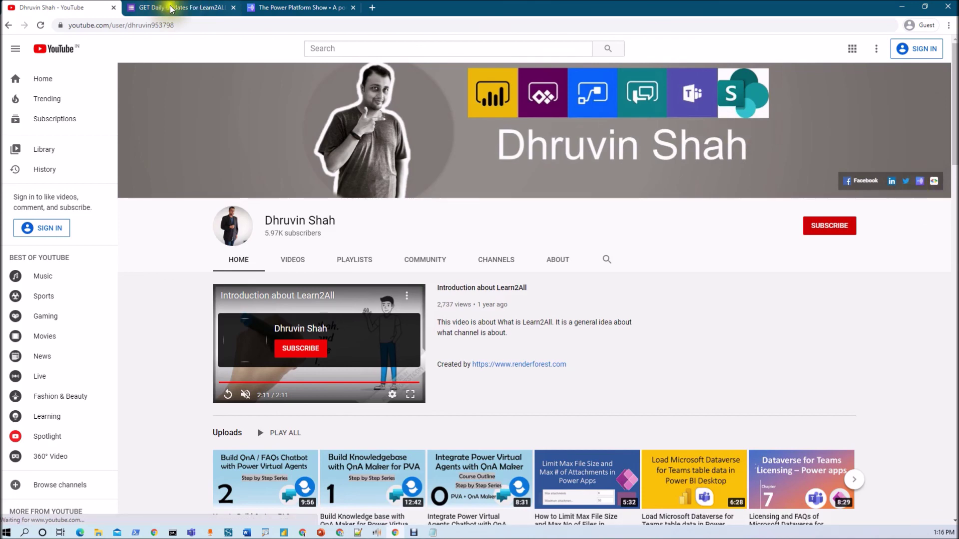
pyautogui.click(259, 7)
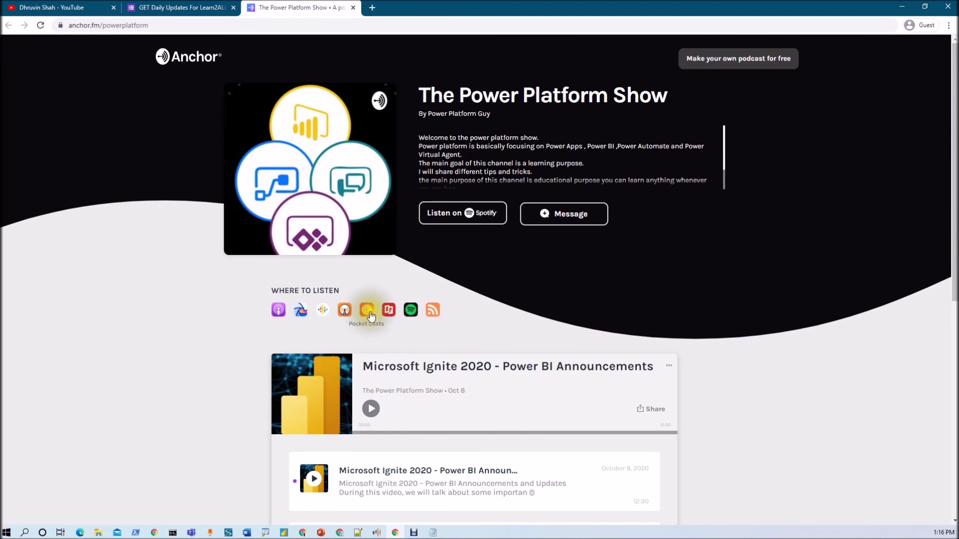
pyautogui.click(98, 7)
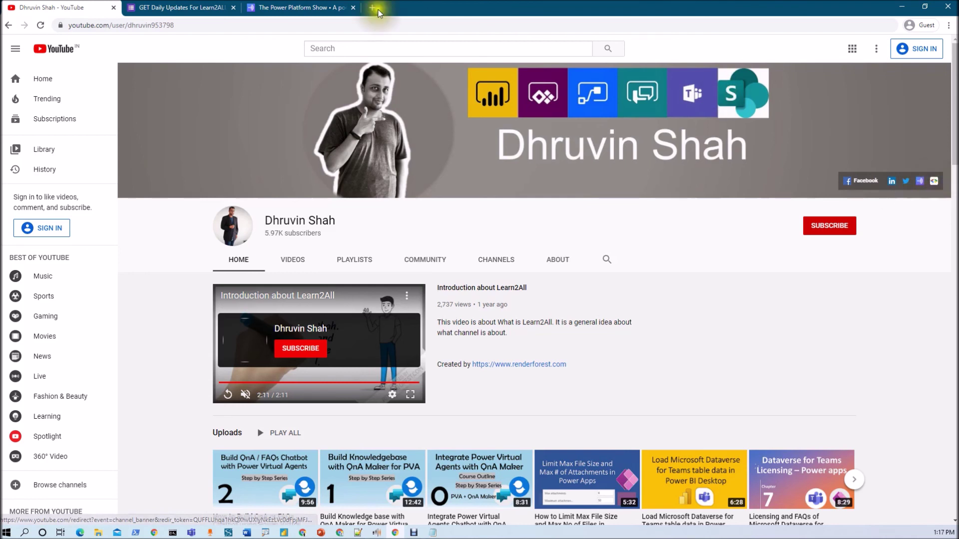
pyautogui.click(169, 7)
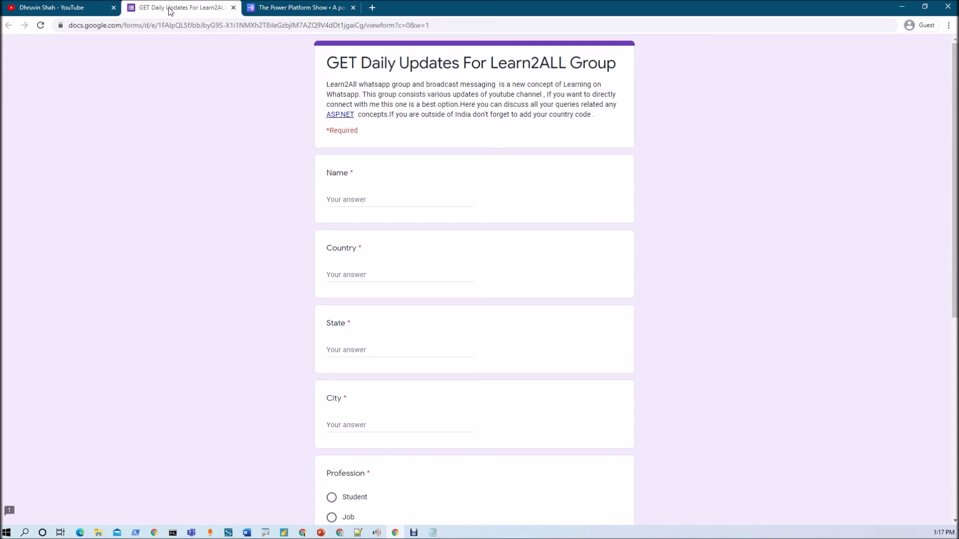
pyautogui.click(59, 7)
pyautogui.click(255, 267)
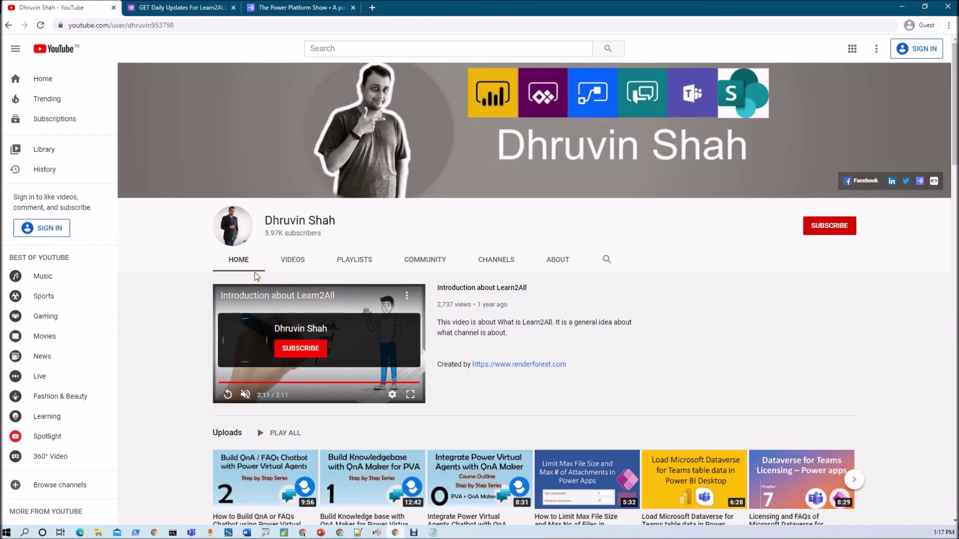